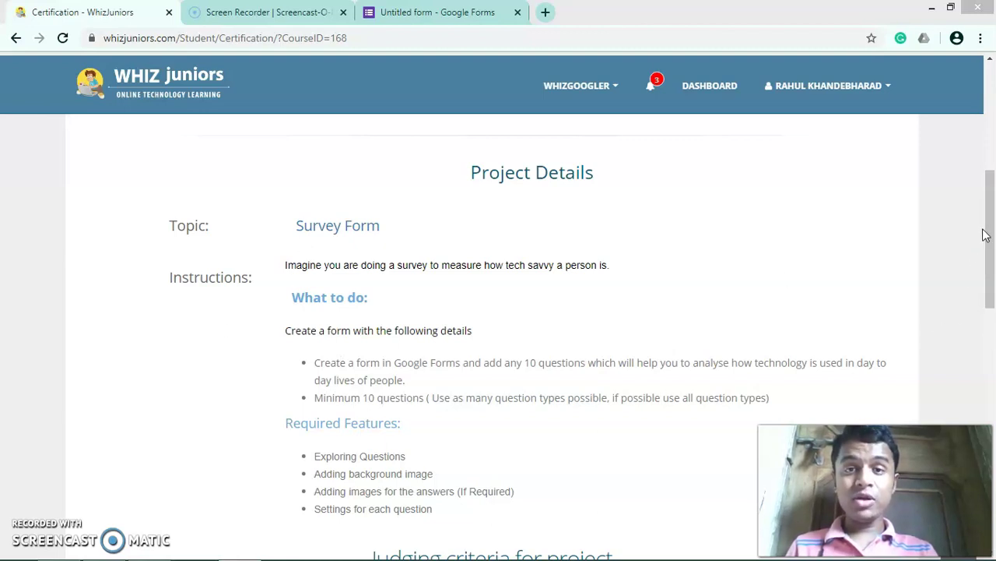
Retitle the untitled form 'Tech Savvy Check', then return to the WhizJuniors project brief.
left_click_drag(985, 234, 989, 239)
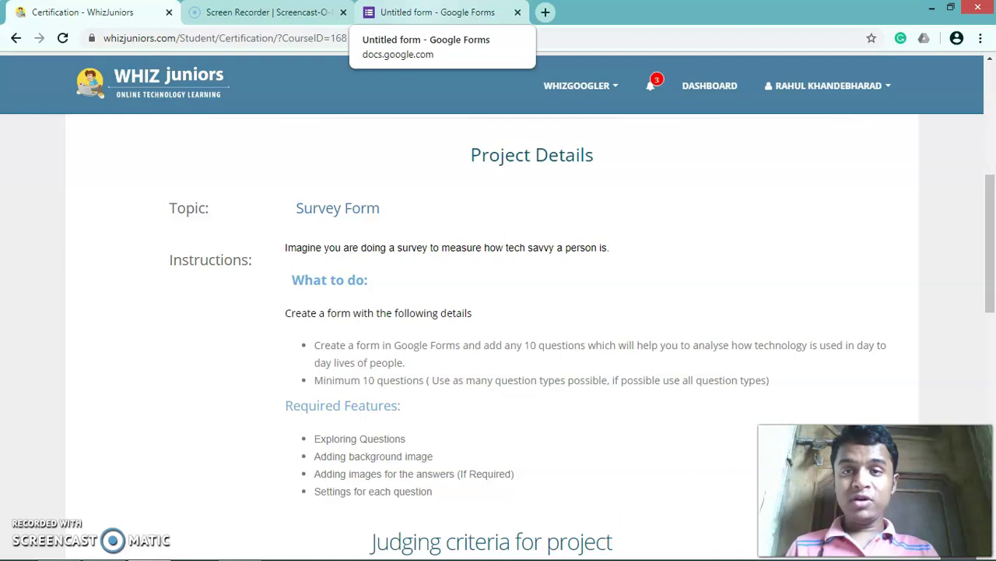
left_click(436, 12)
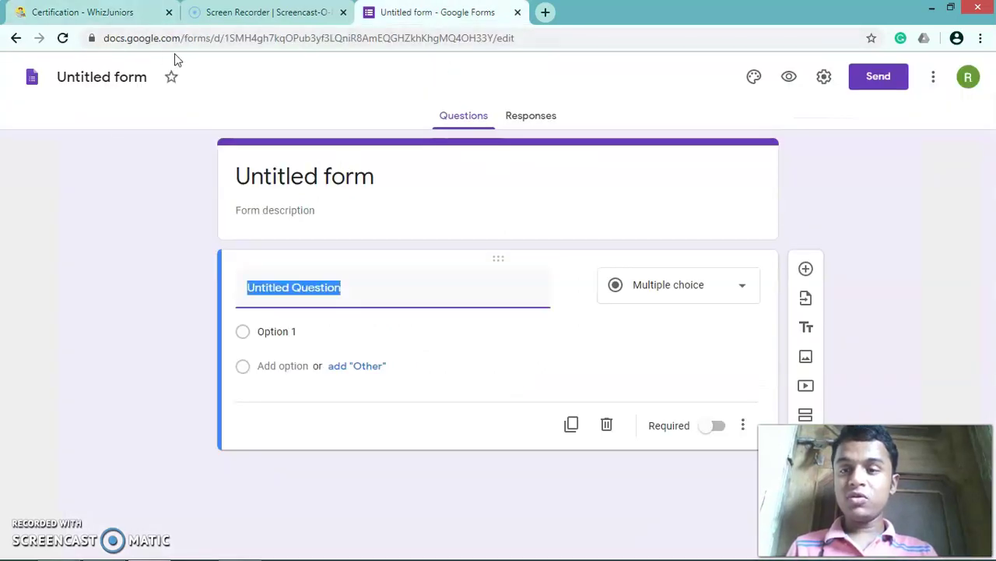
left_click(337, 169)
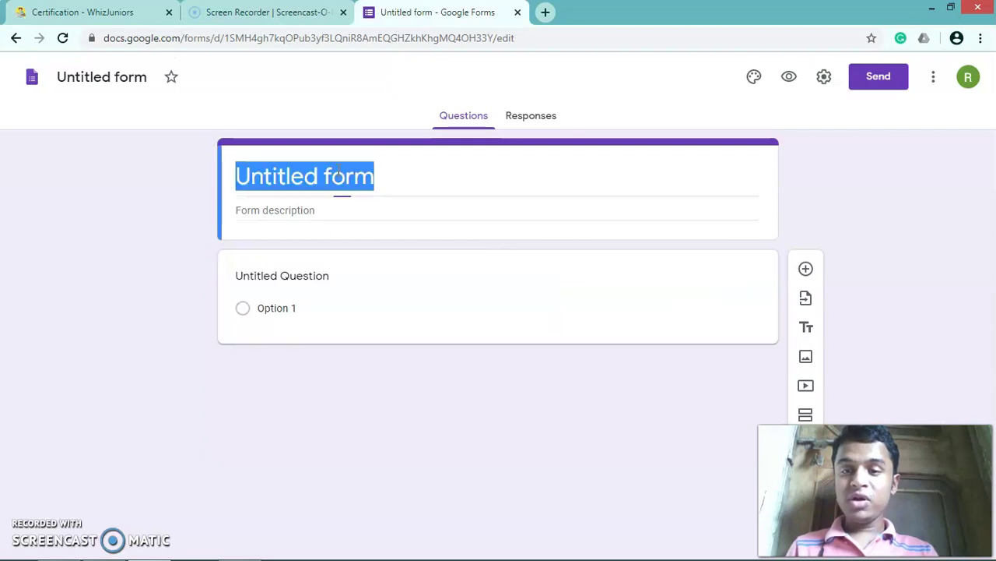
key("BackSpace")
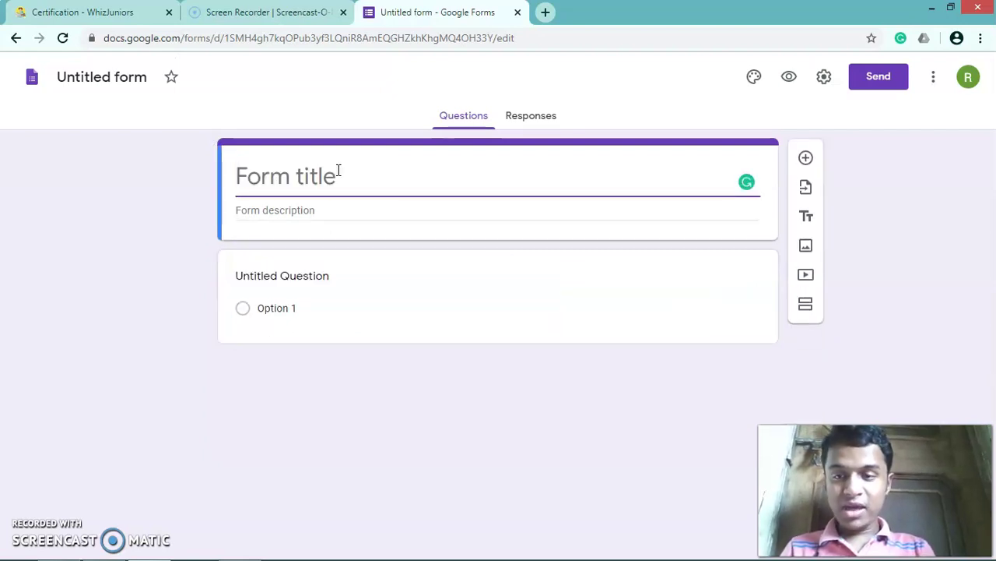
type("Tec")
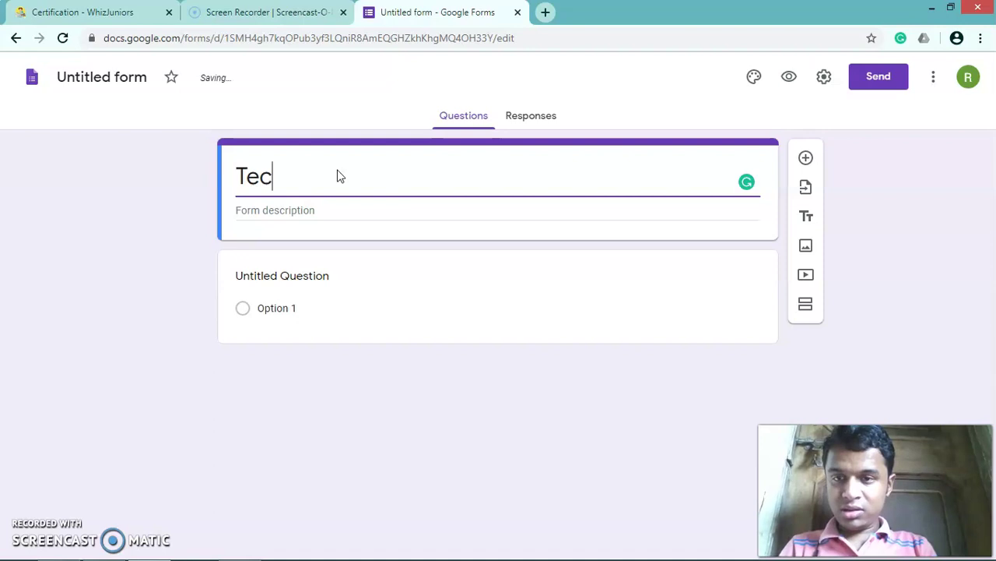
type("h C")
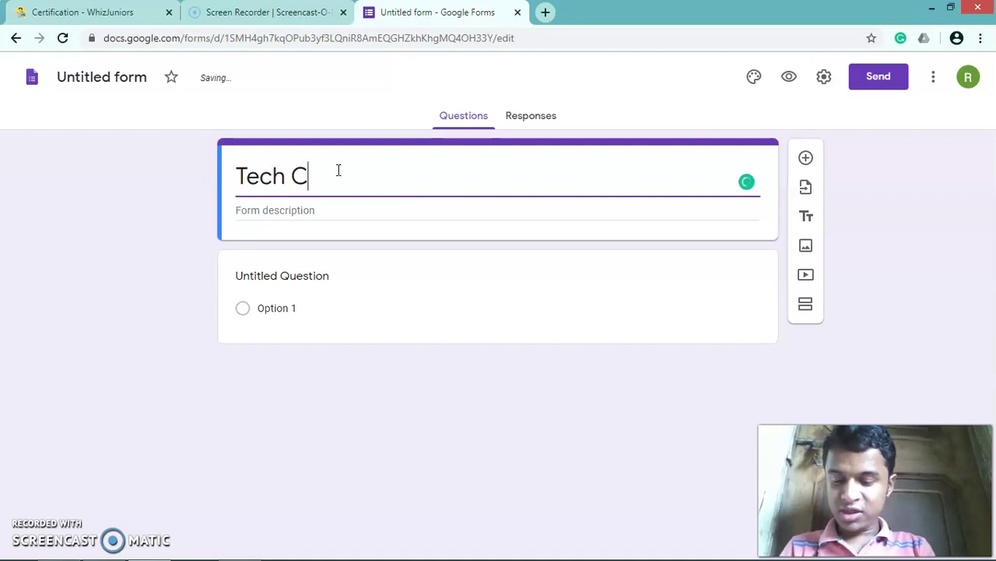
key("BackSpace")
type("Savv")
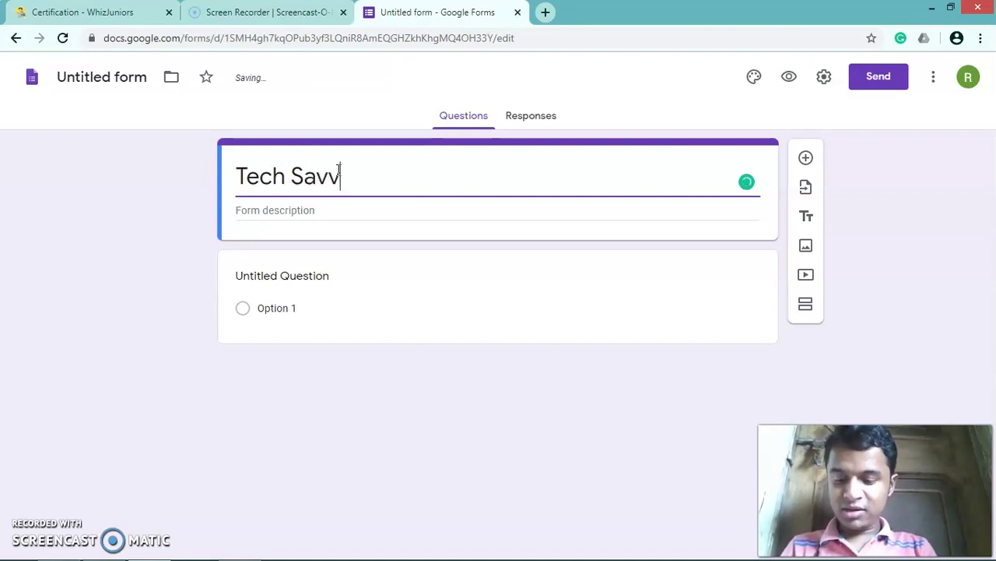
type("y Check")
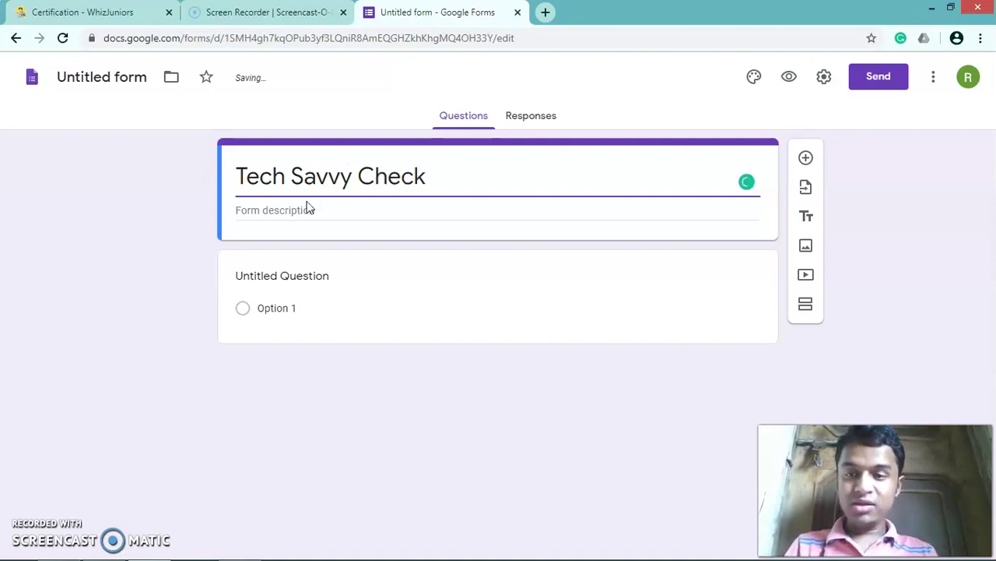
left_click(305, 208)
left_click(93, 11)
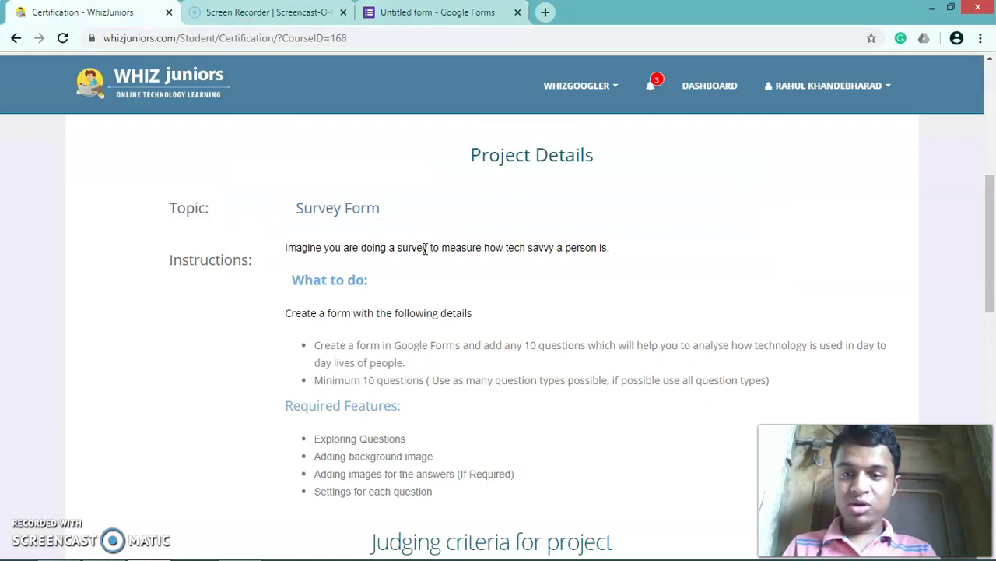
Copy the survey purpose sentence from the brief into the form description.
left_click_drag(432, 249, 612, 251)
right_click(571, 248)
left_click(581, 258)
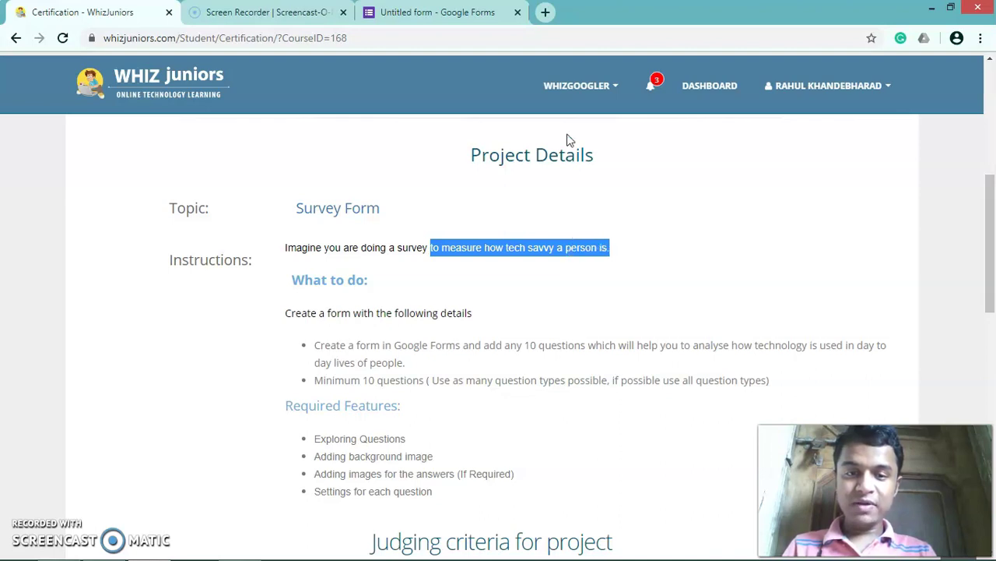
left_click(467, 13)
right_click(282, 217)
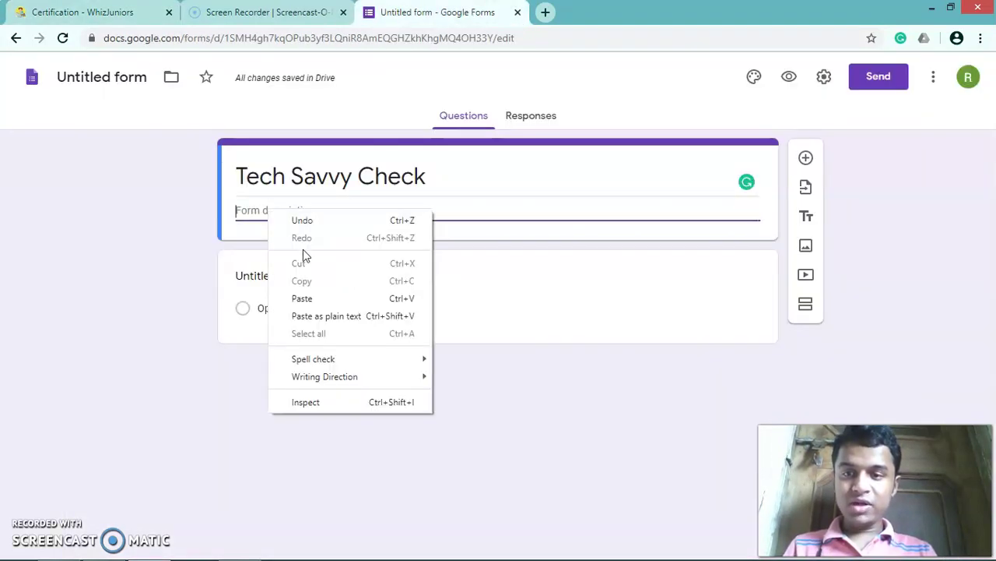
left_click(307, 297)
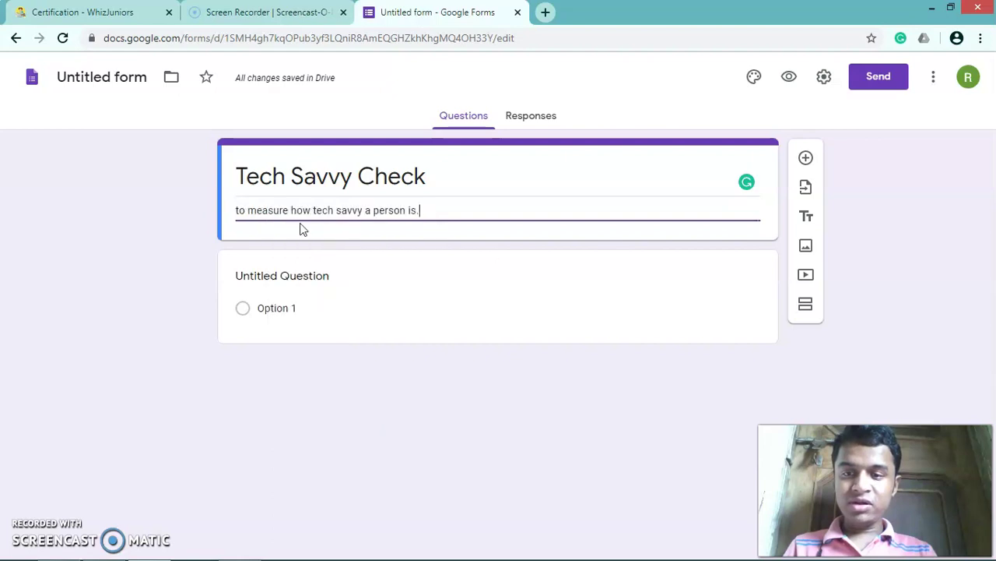
Capitalise the description's first letter and drop its trailing period.
left_click(241, 209)
key("BackSpace")
type("T")
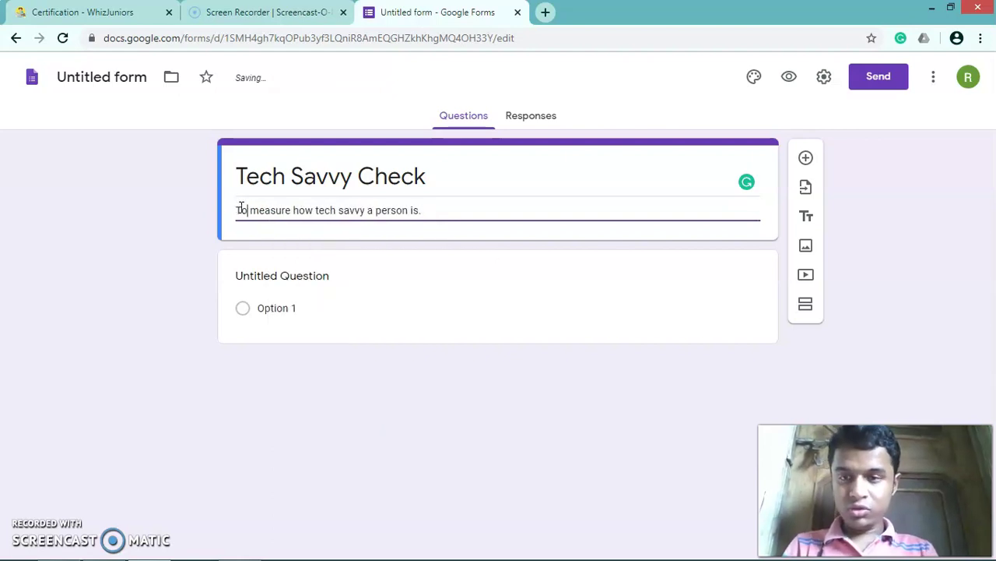
key("Right")
key("Right")
key("Right")
key("Right")
key("Right")
key("Right")
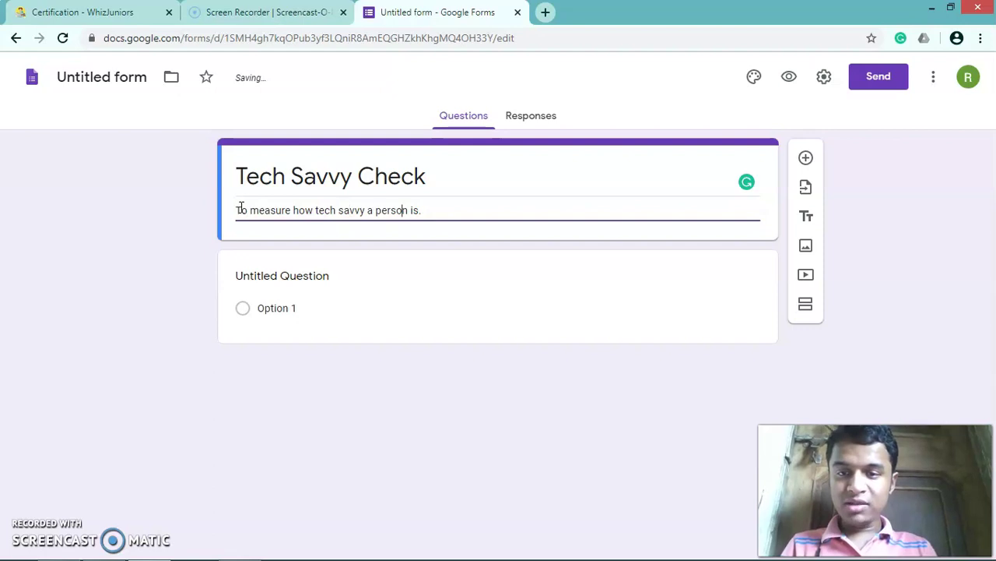
key("Right")
key("Right")
key("Right")
key("BackSpace")
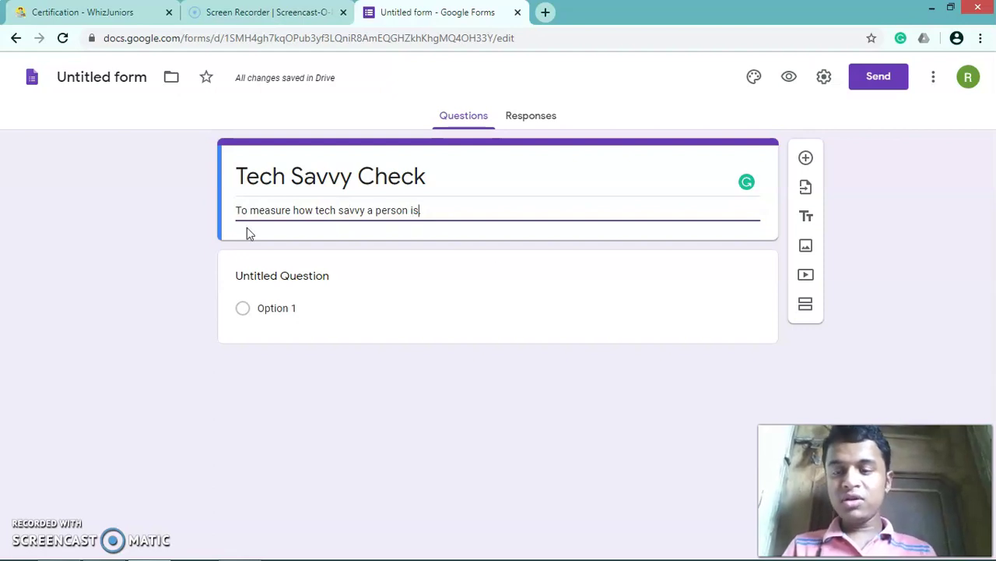
Turn the first question into a required 'First Name' question.
type(".")
left_click(244, 276)
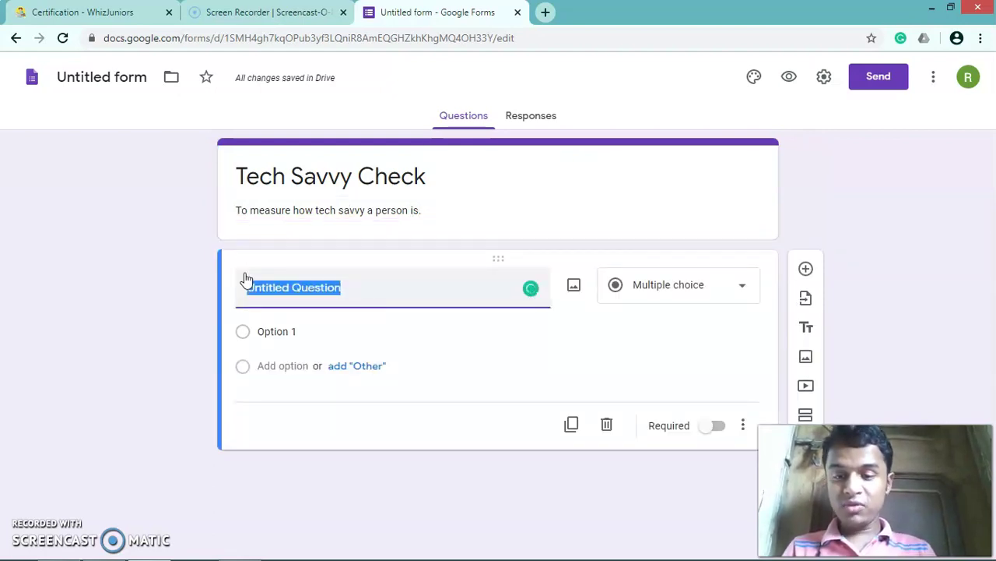
key("BackSpace")
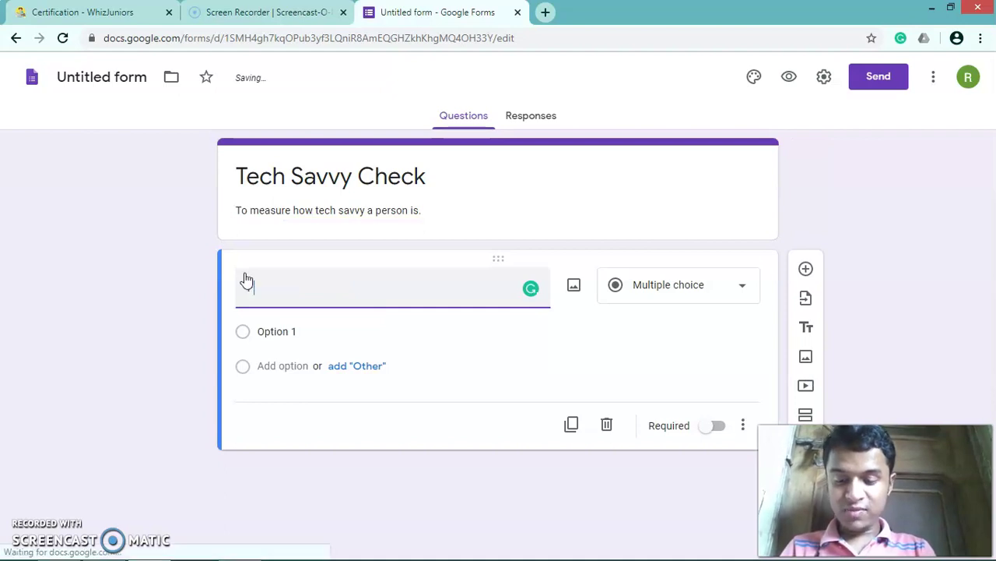
type("First")
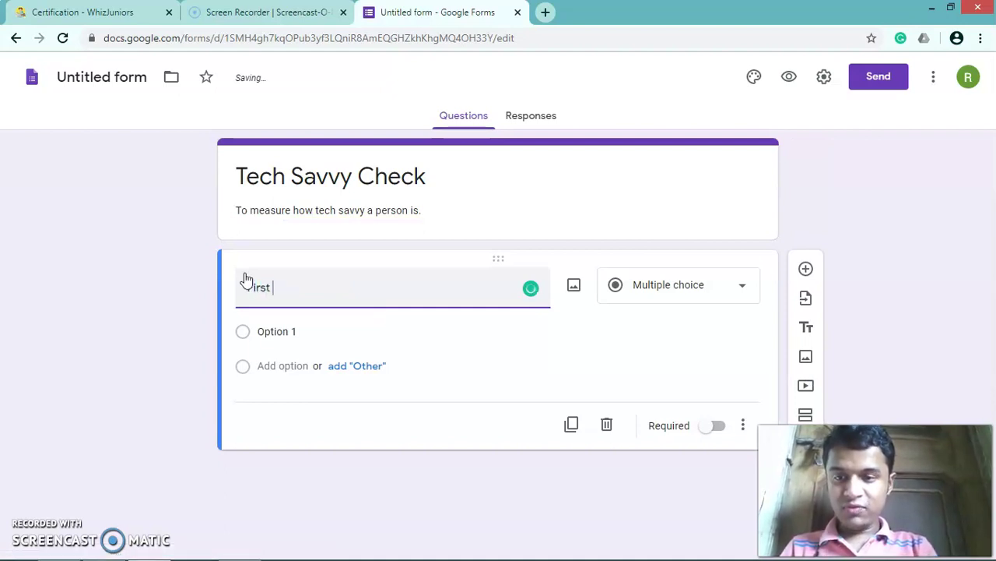
type(" Name")
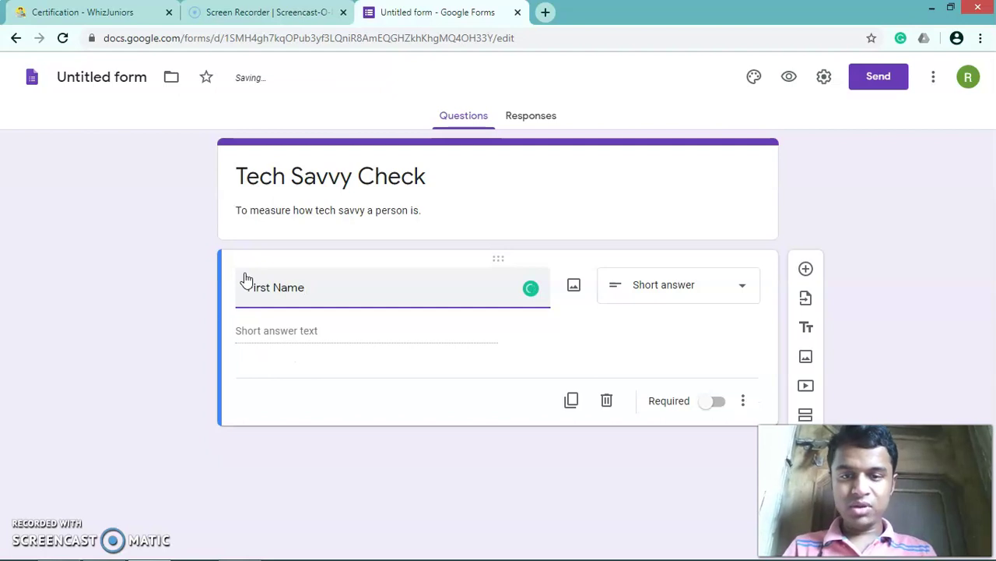
left_click(720, 404)
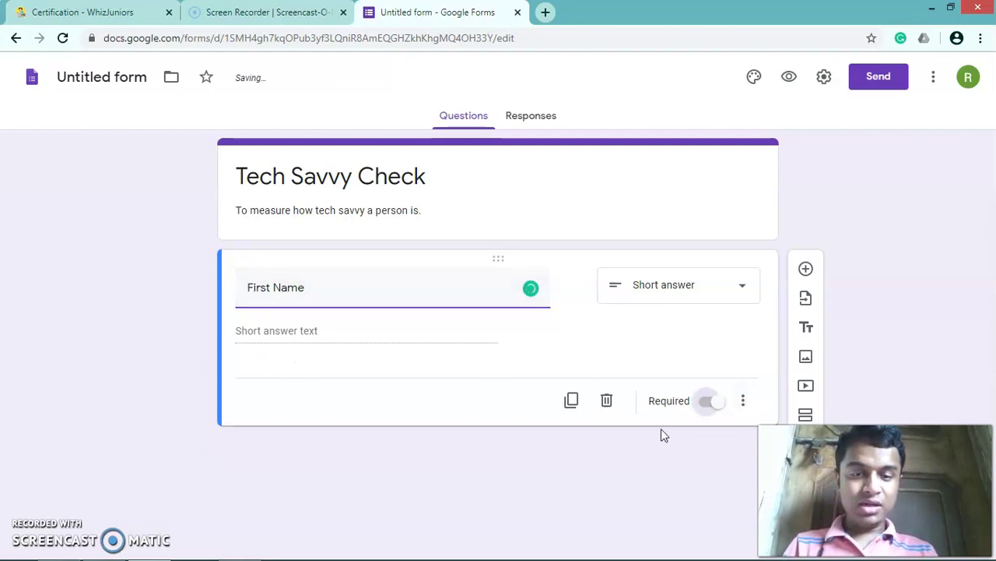
Add a required 'Last Name' question, then another blank question.
left_click(807, 270)
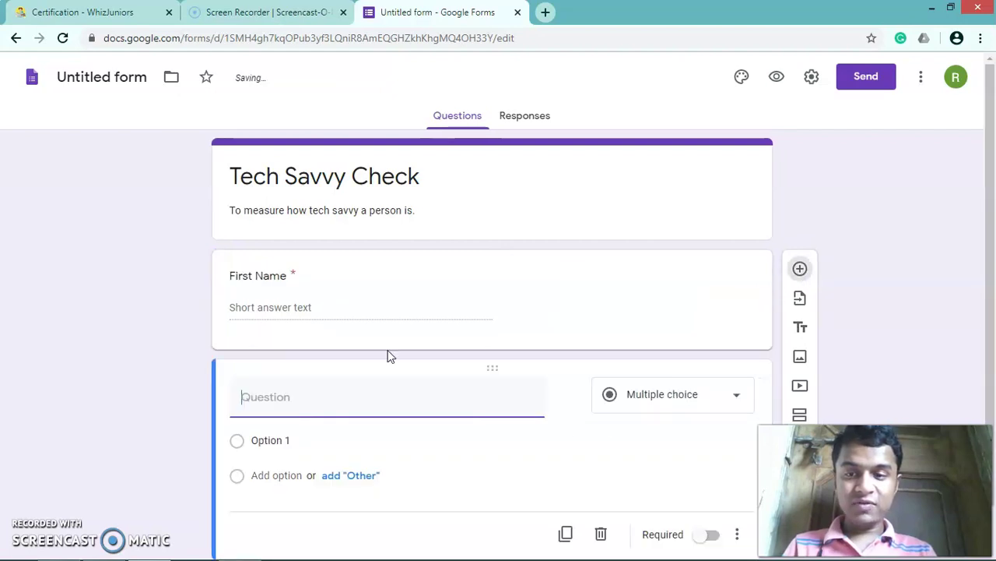
type("Last")
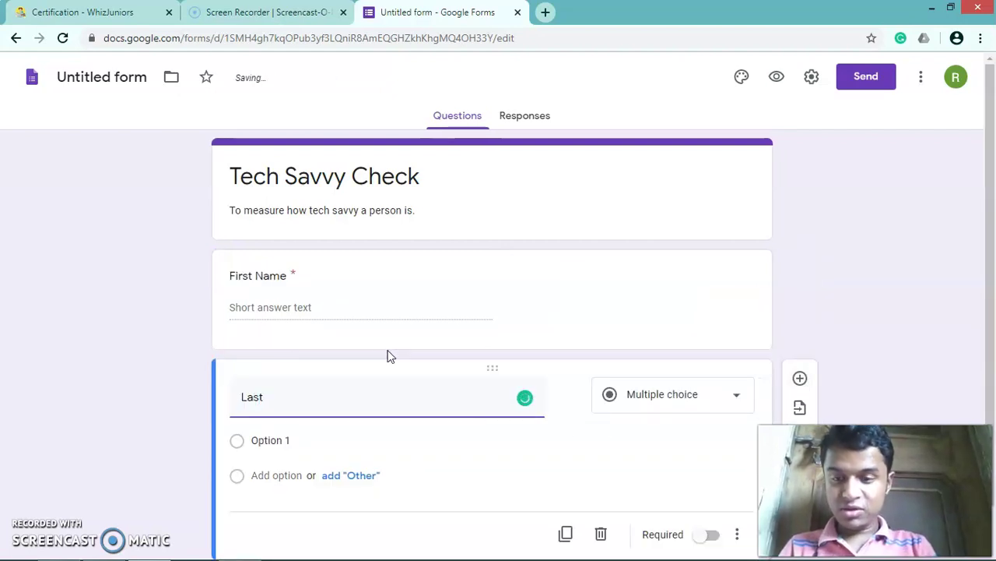
type(" Name")
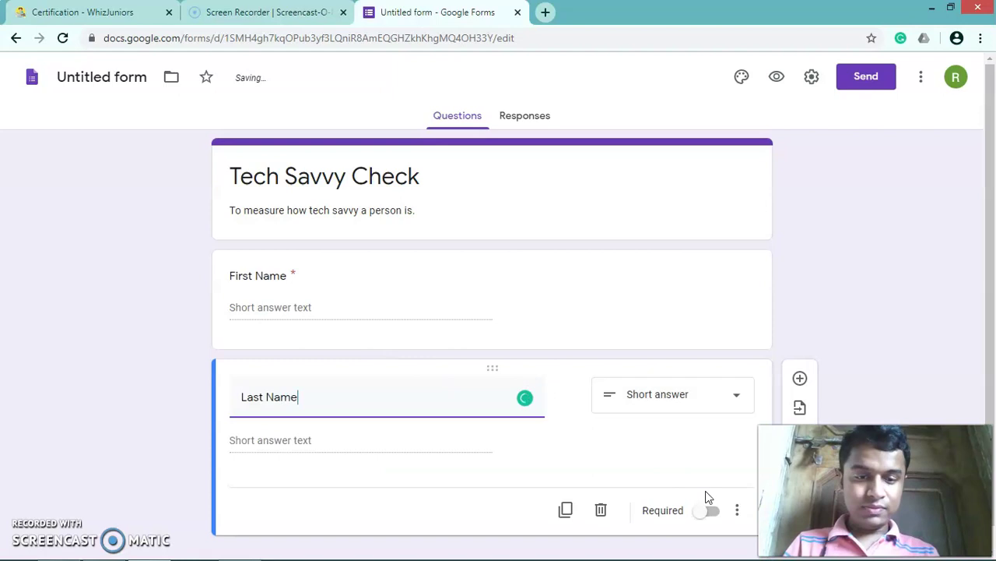
left_click(709, 514)
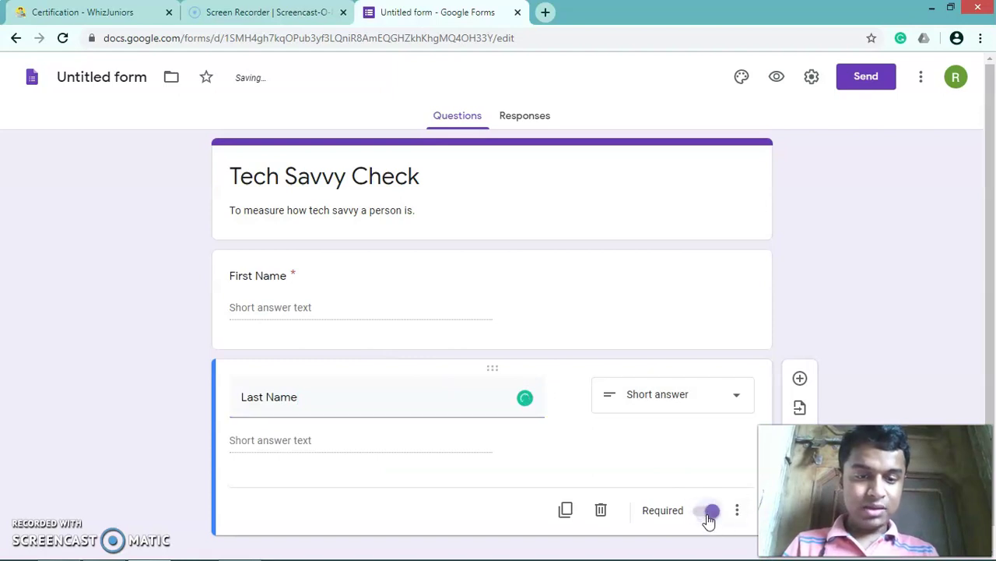
left_click(801, 389)
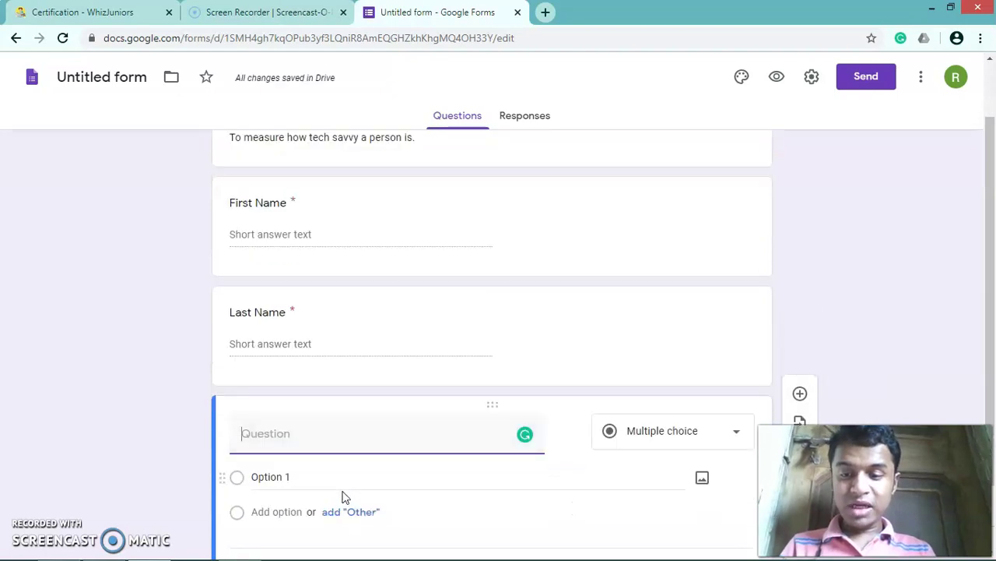
Turn on email address collection and keep Last Name as a short-answer question.
type("Emaill")
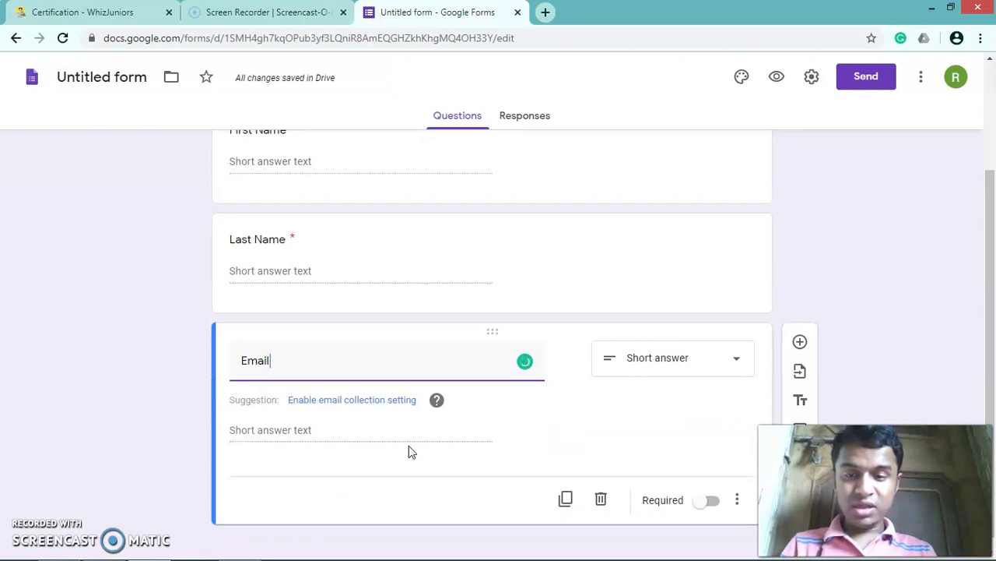
left_click(404, 401)
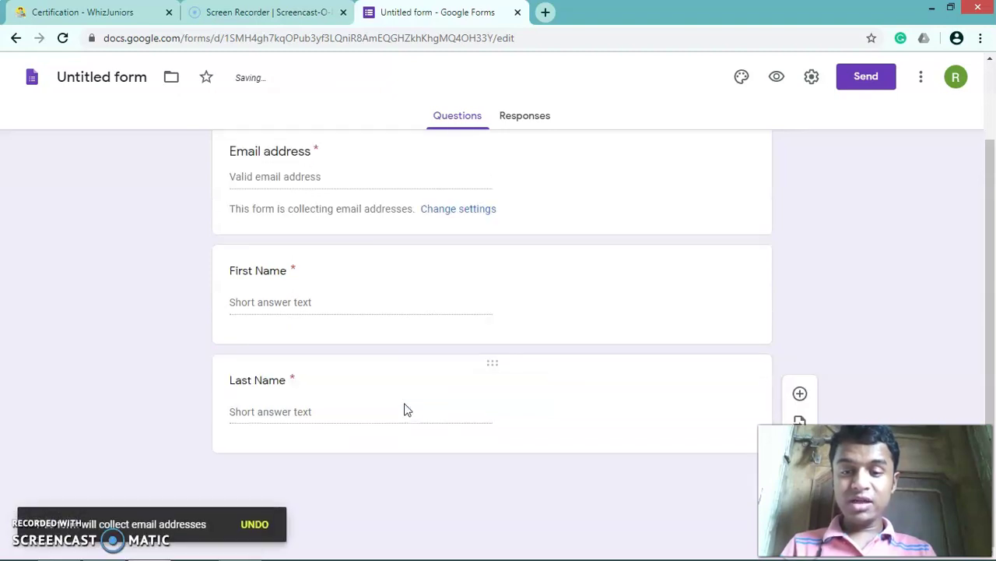
scroll(404, 410, "up", 2)
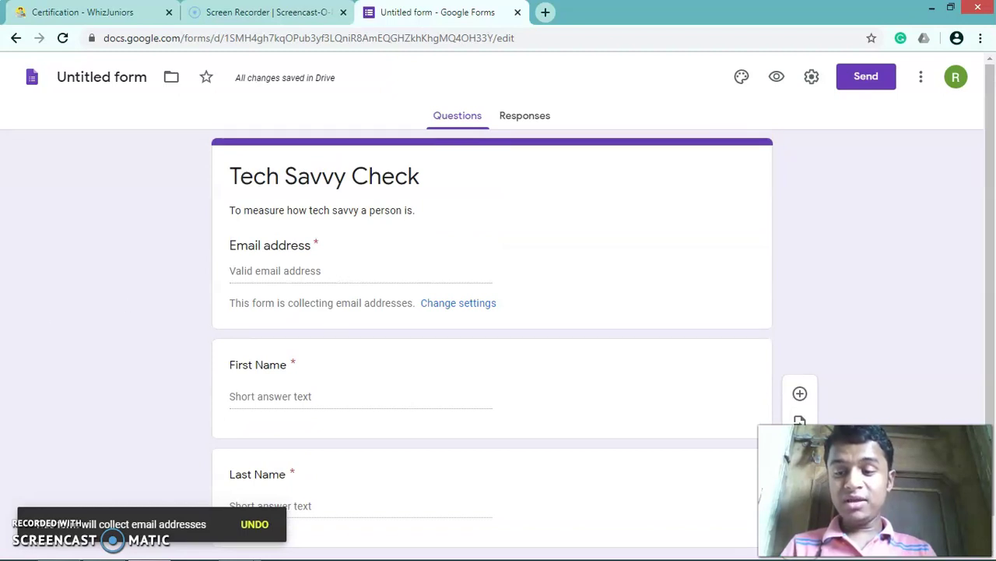
scroll(234, 428, "down", 1)
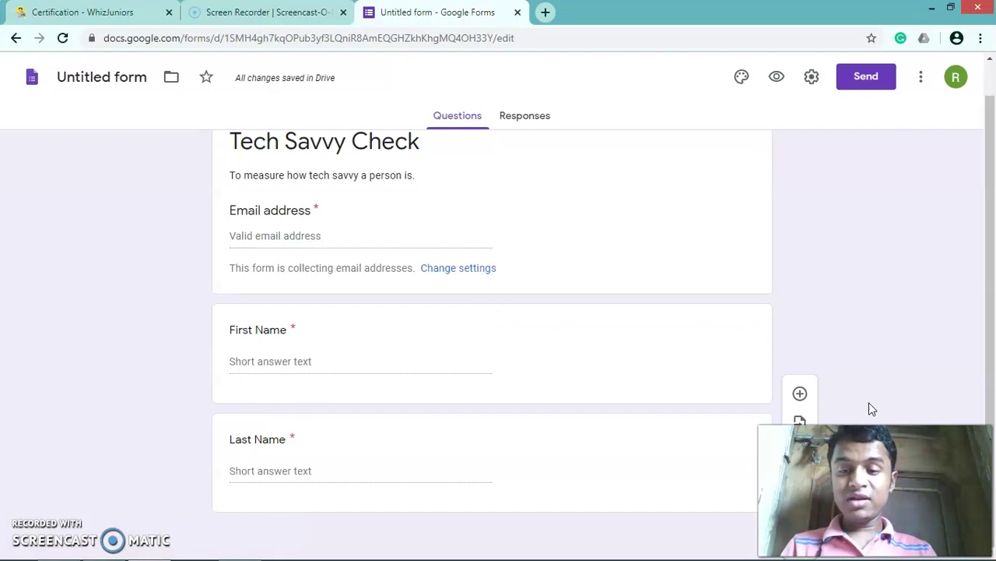
mouse_move(492, 461)
left_click(741, 455)
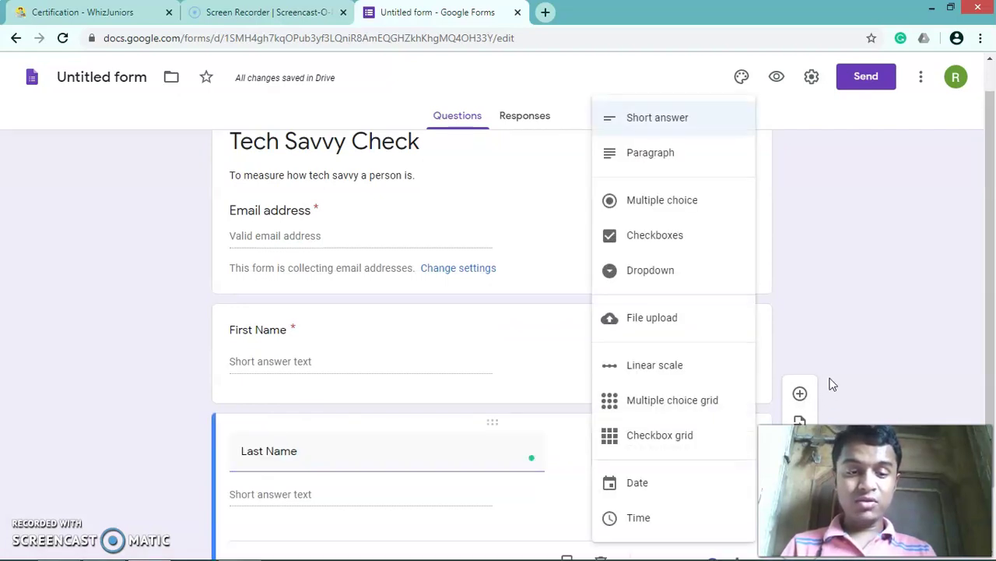
left_click(654, 121)
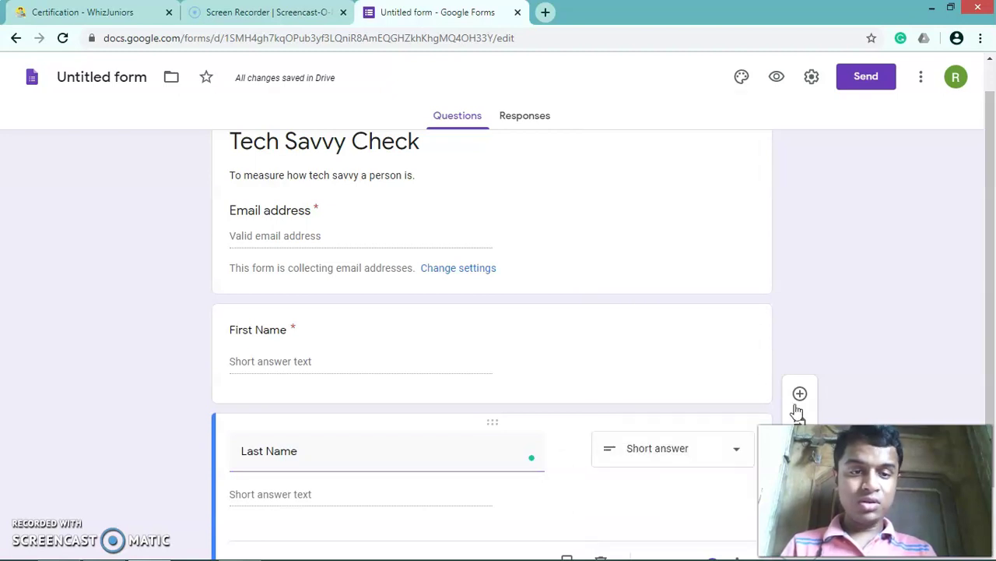
Add a multiple-choice question 'What E-commerce website does he use for shopping'.
left_click(800, 397)
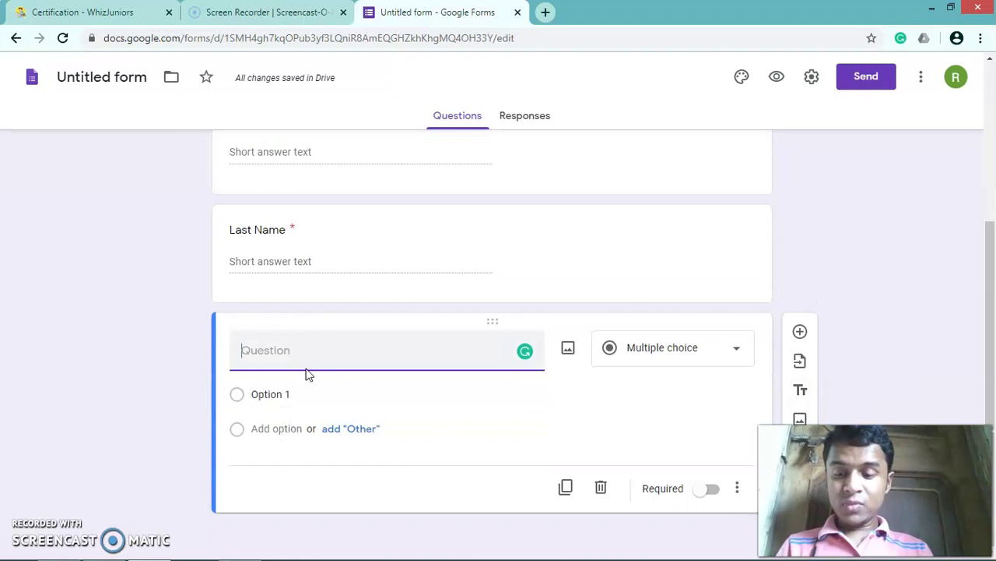
type("What ")
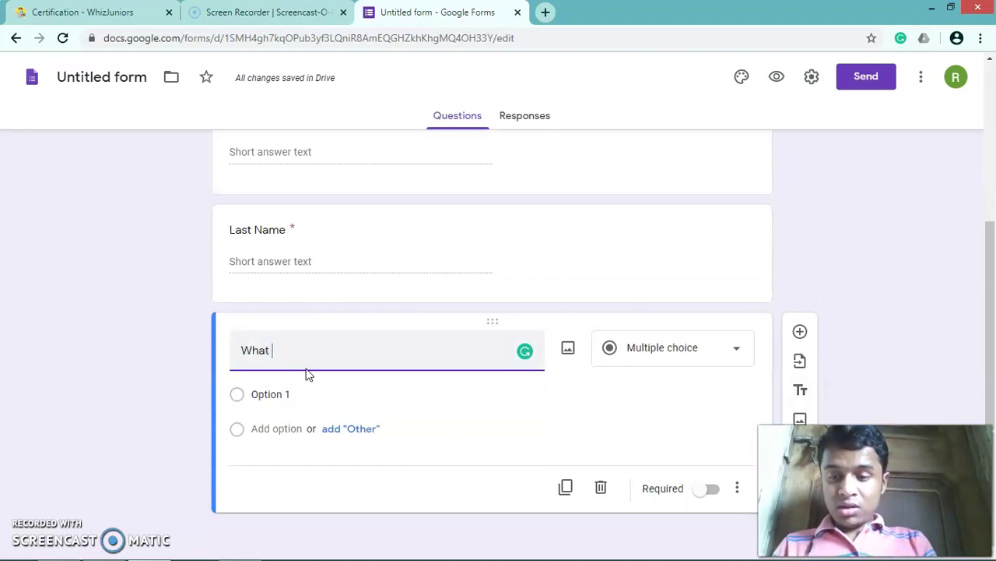
type("E co")
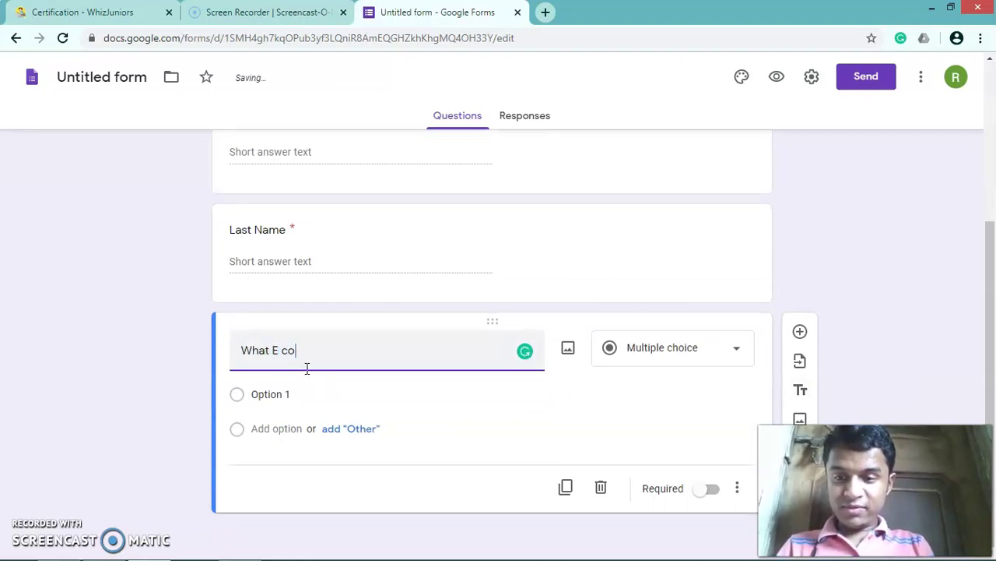
type("mmerce ")
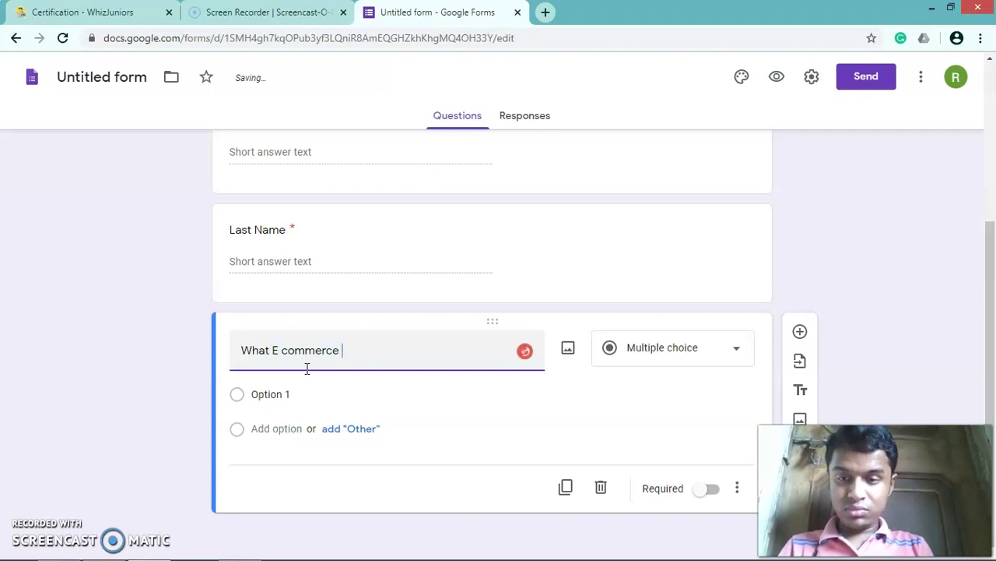
type("webiste")
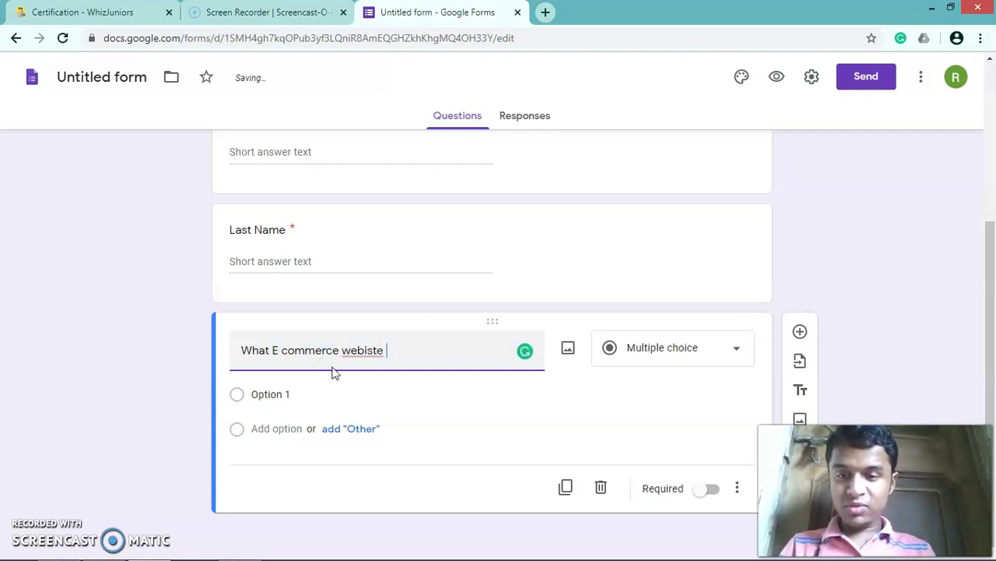
key("BackSpace")
key("BackSpace")
key("BackSpace")
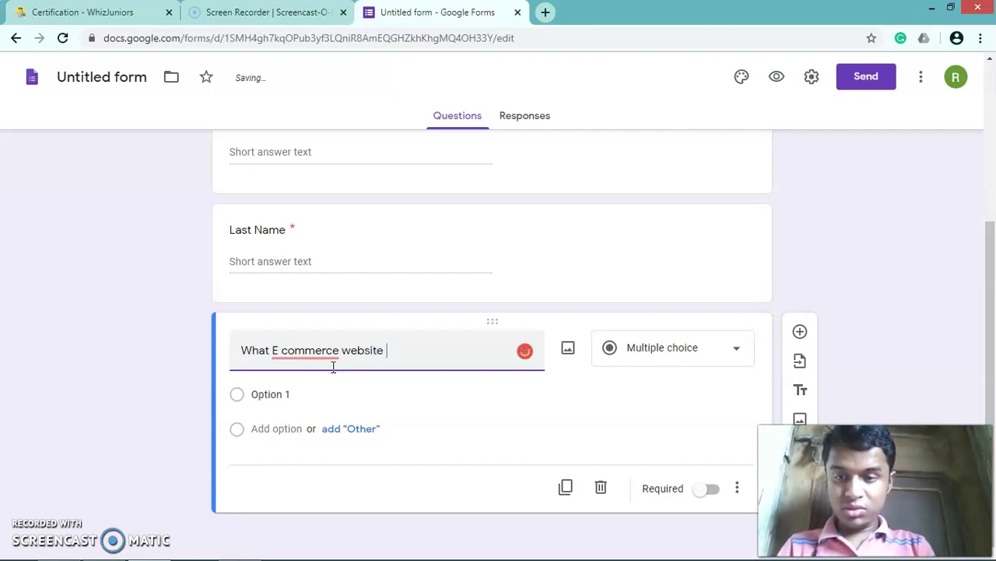
type("does he us")
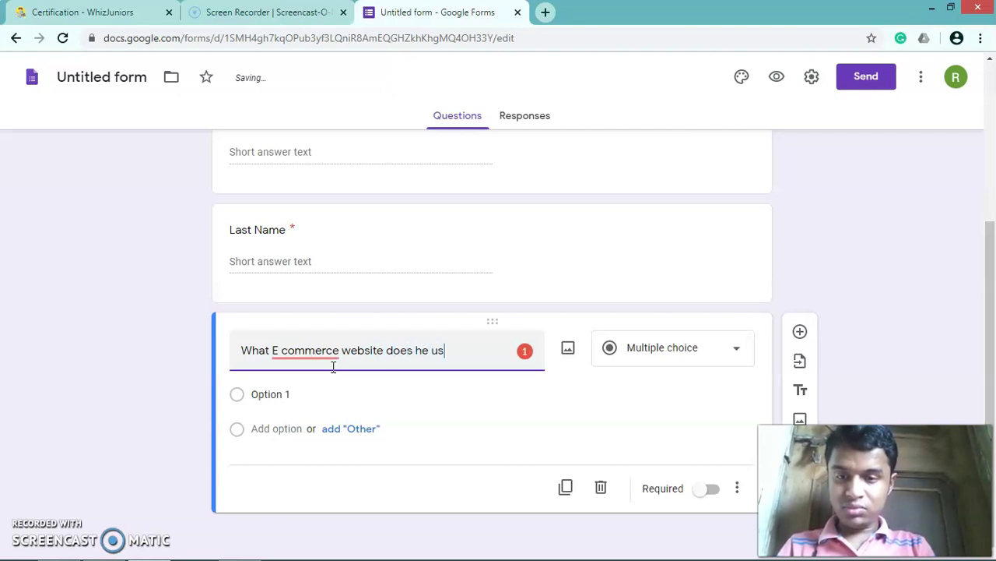
type("e f")
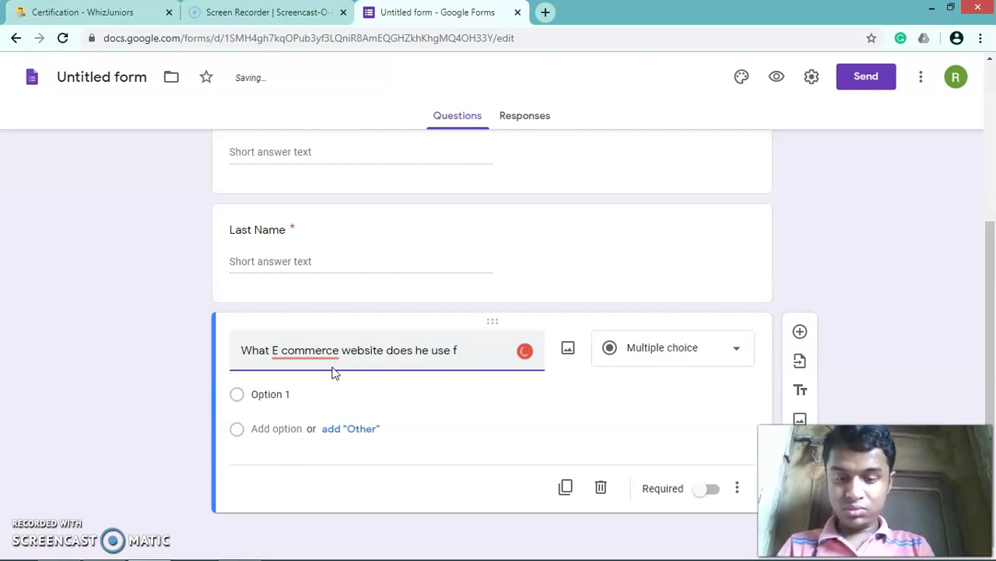
type("roor s")
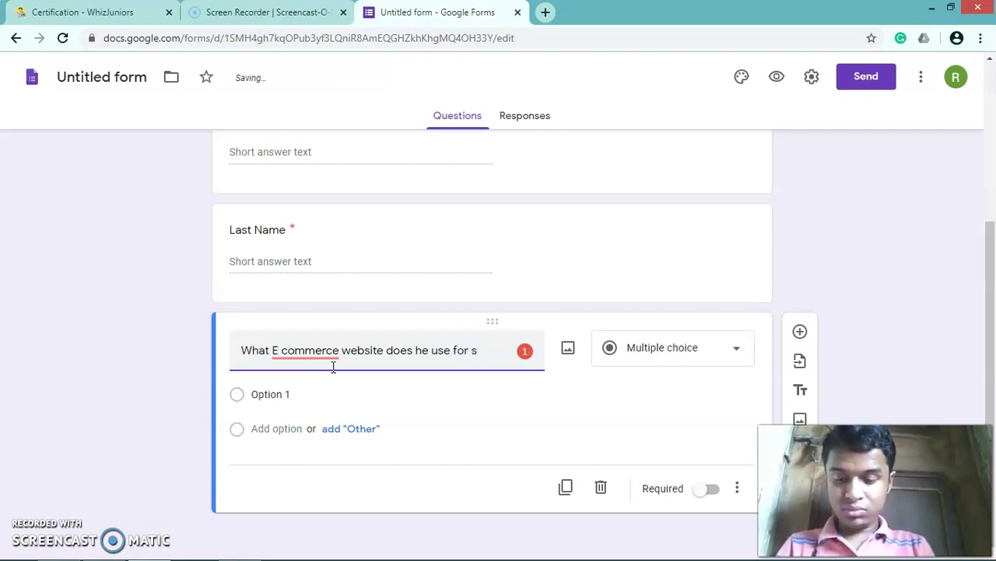
type("ng")
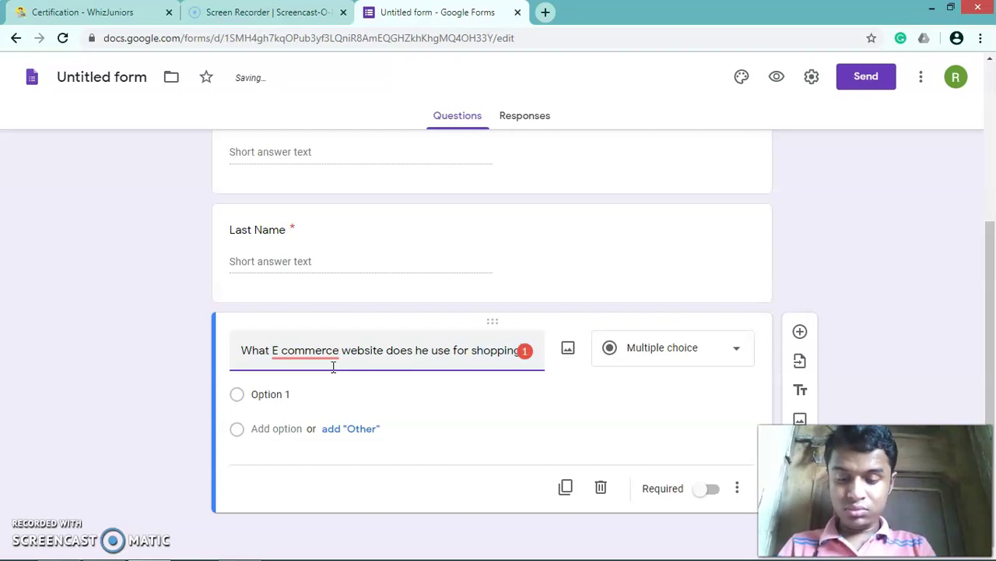
mouse_move(305, 351)
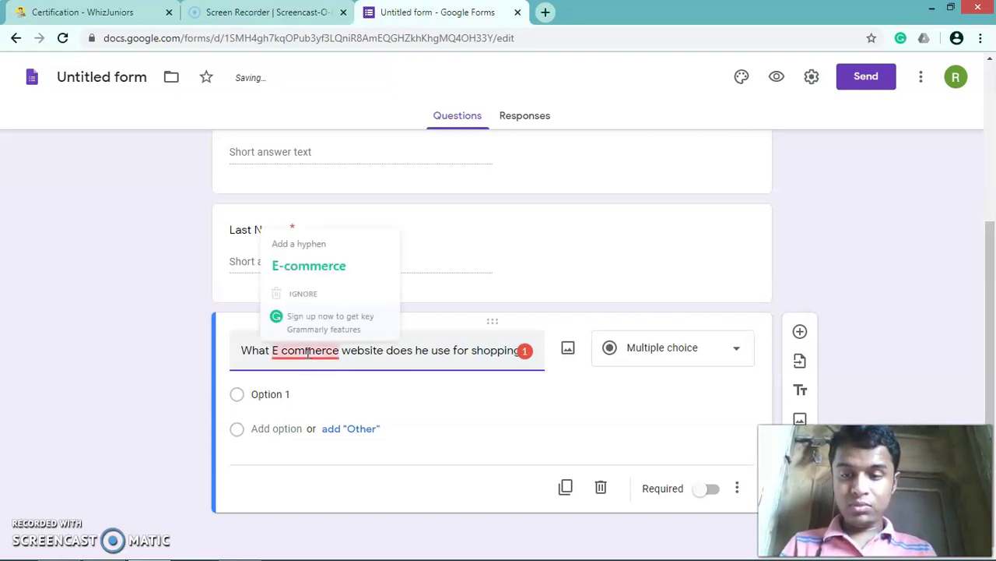
left_click(324, 262)
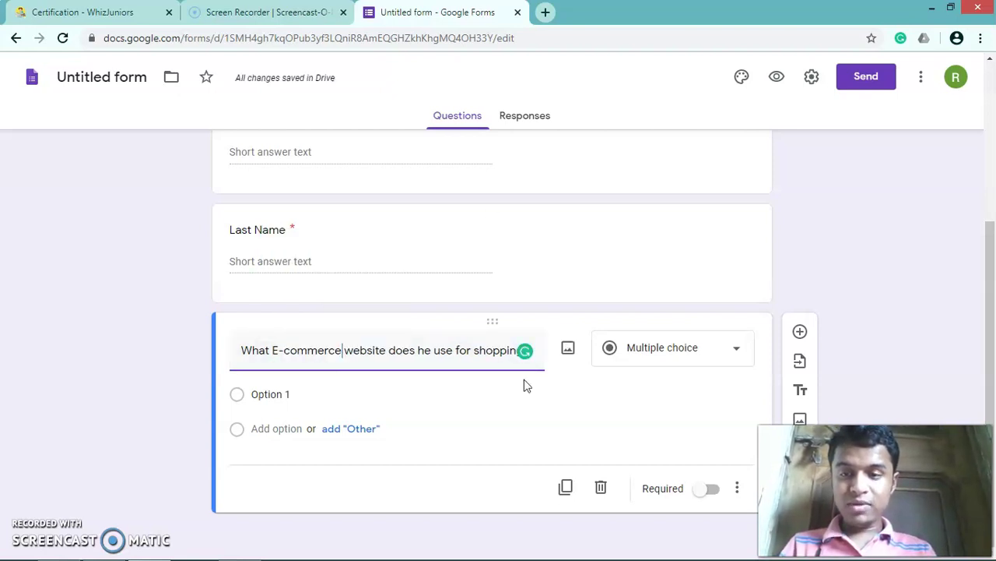
left_click(631, 363)
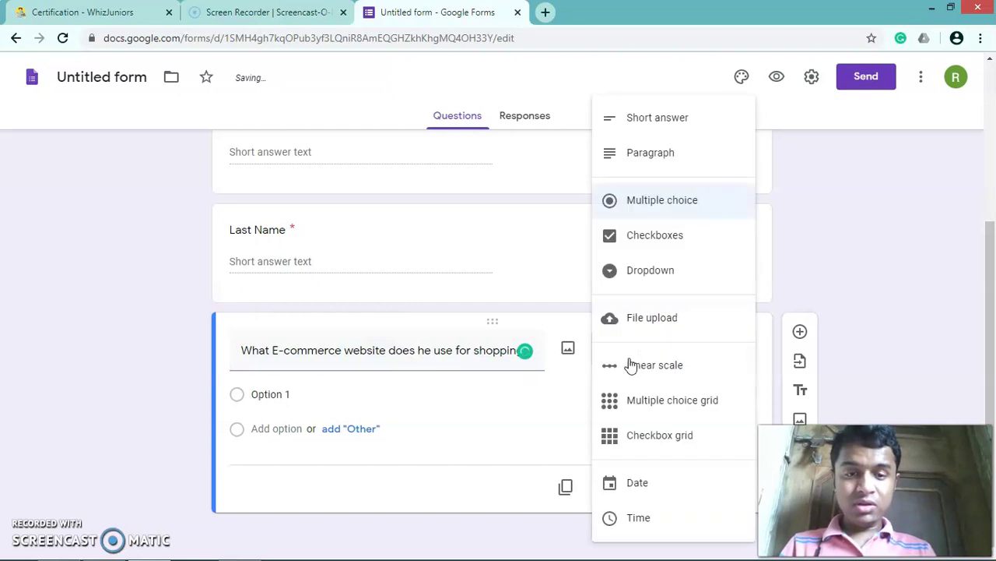
left_click(678, 204)
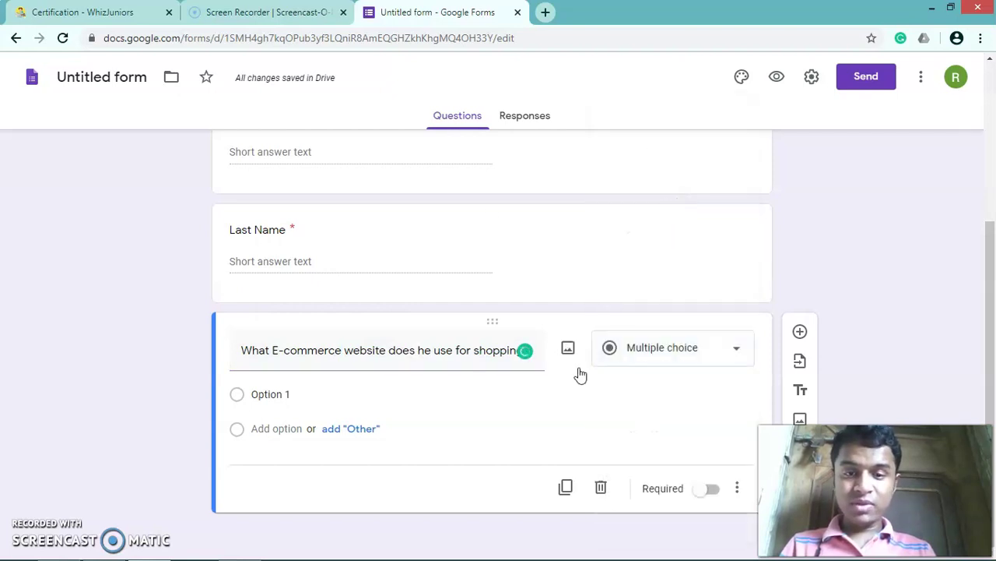
Give the e-commerce question the options Amazon, Flipkart and Snapdeal.
left_click(284, 398)
type("Amazon")
left_click(277, 428)
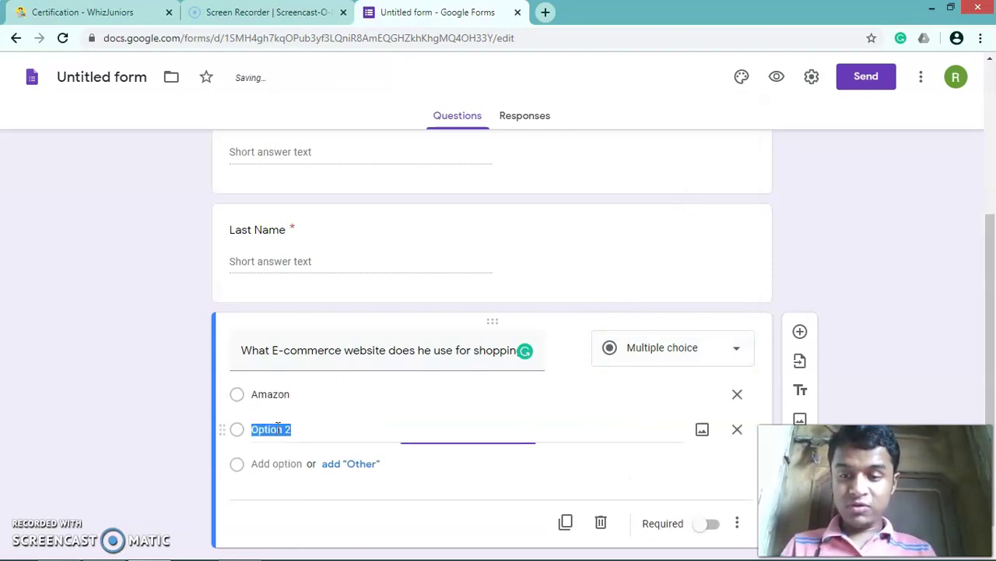
type("Flipkart")
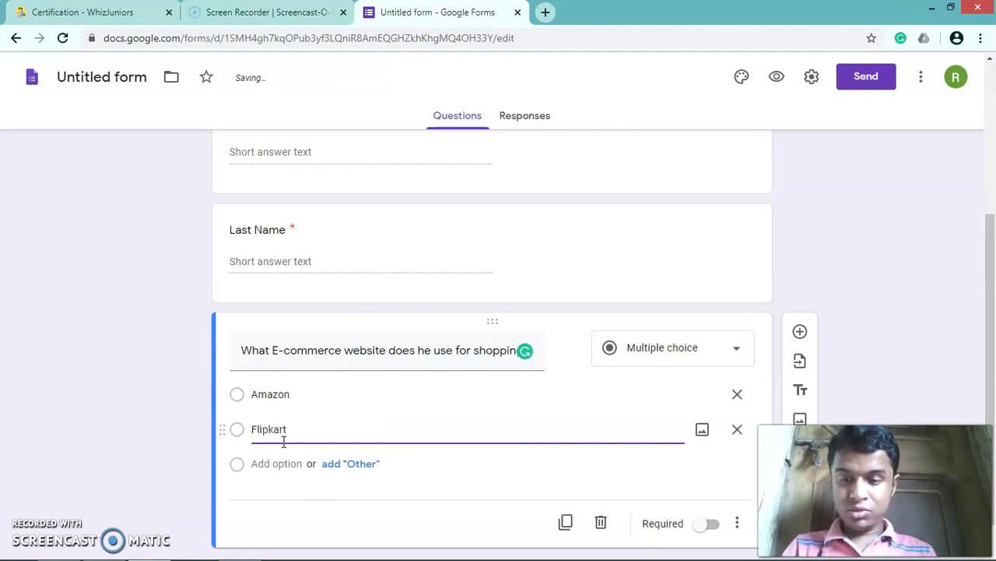
left_click(283, 463)
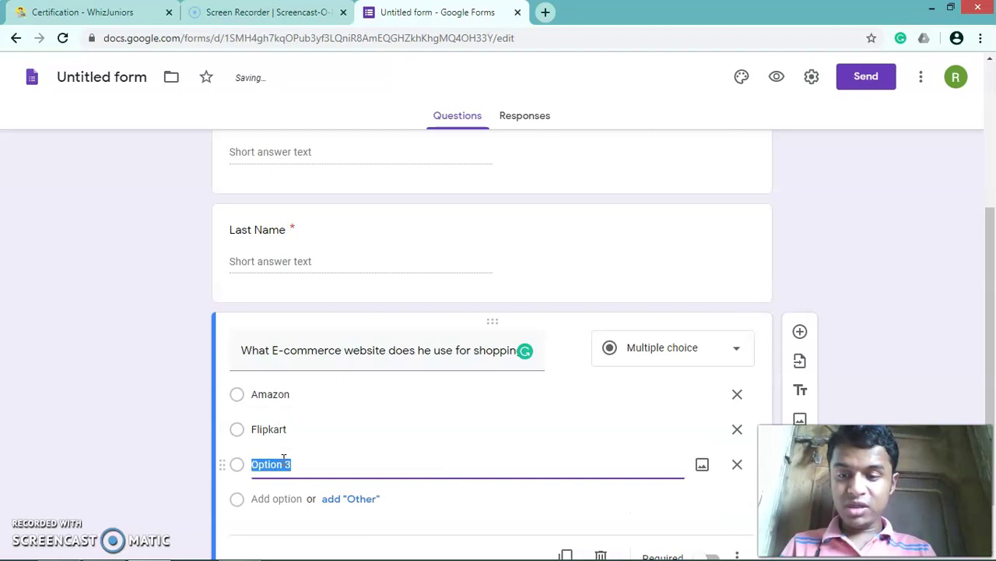
type("Snapde")
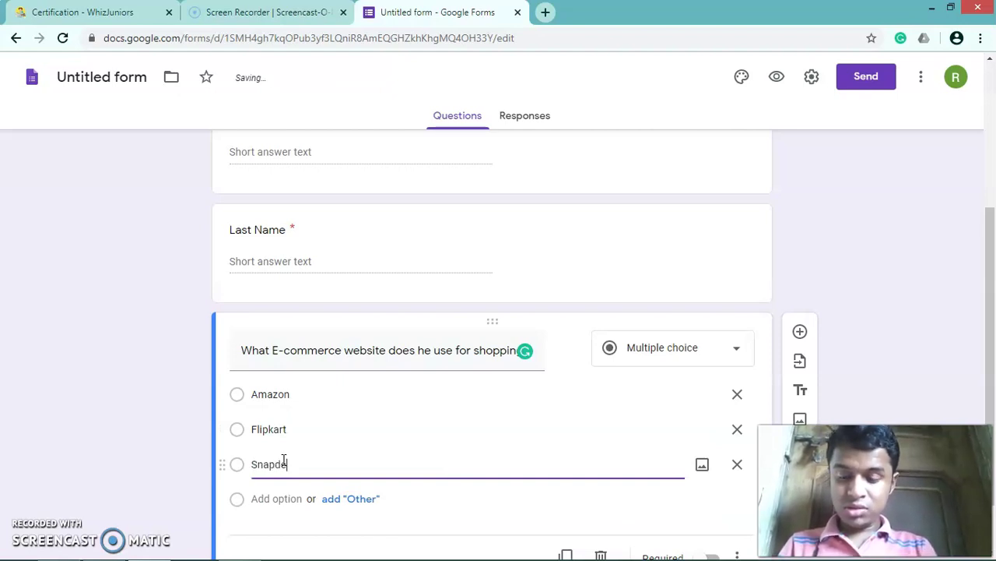
type("al")
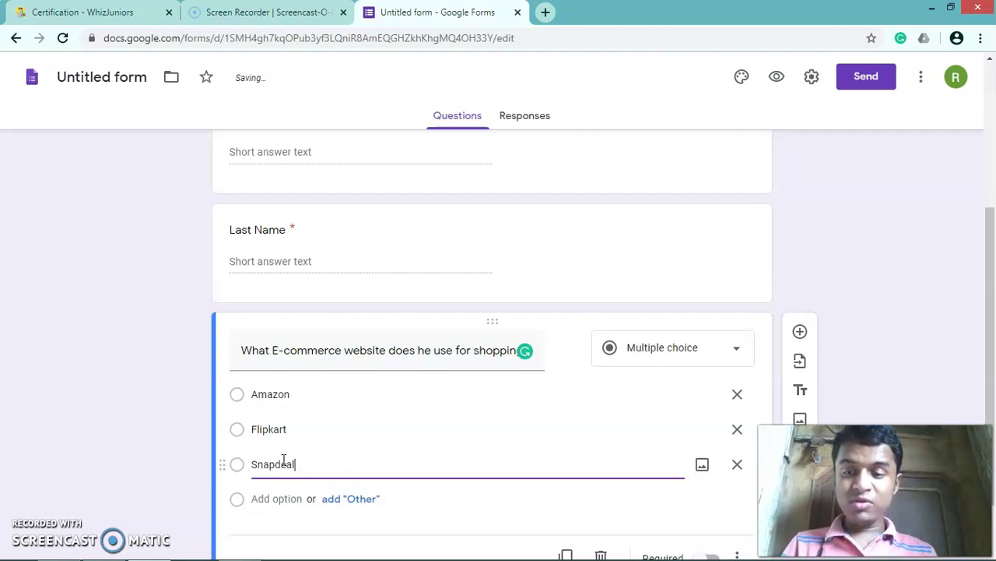
Make the e-commerce question required, add a blank question, and end its title with '?'.
scroll(285, 464, "down", 1)
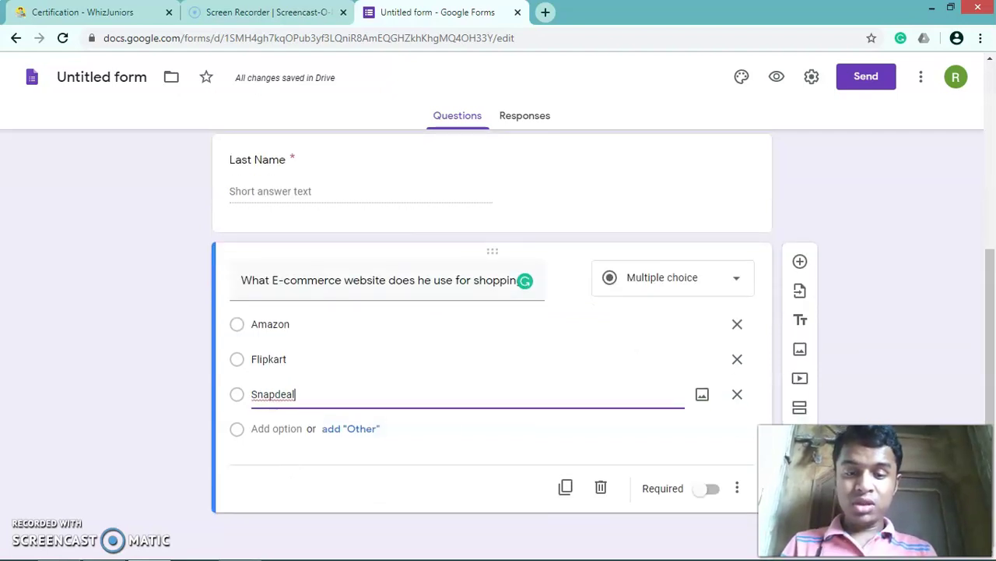
left_click(703, 490)
left_click(800, 262)
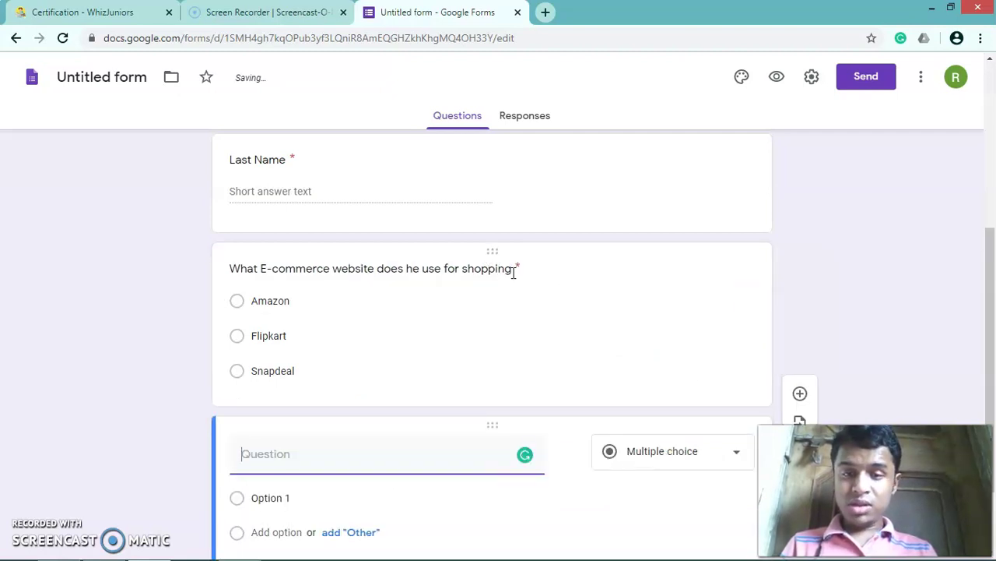
left_click(512, 274)
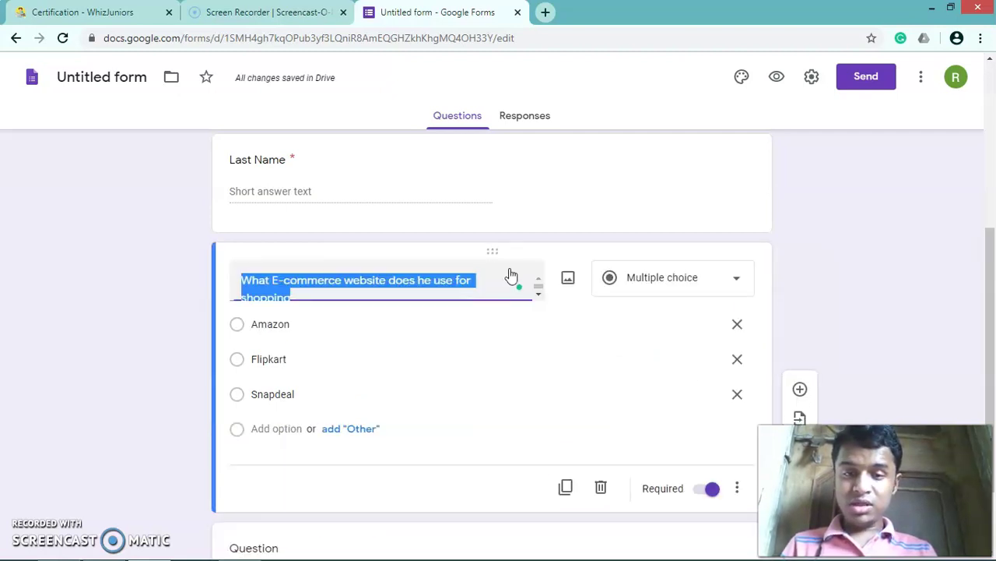
left_click(430, 295)
type("?")
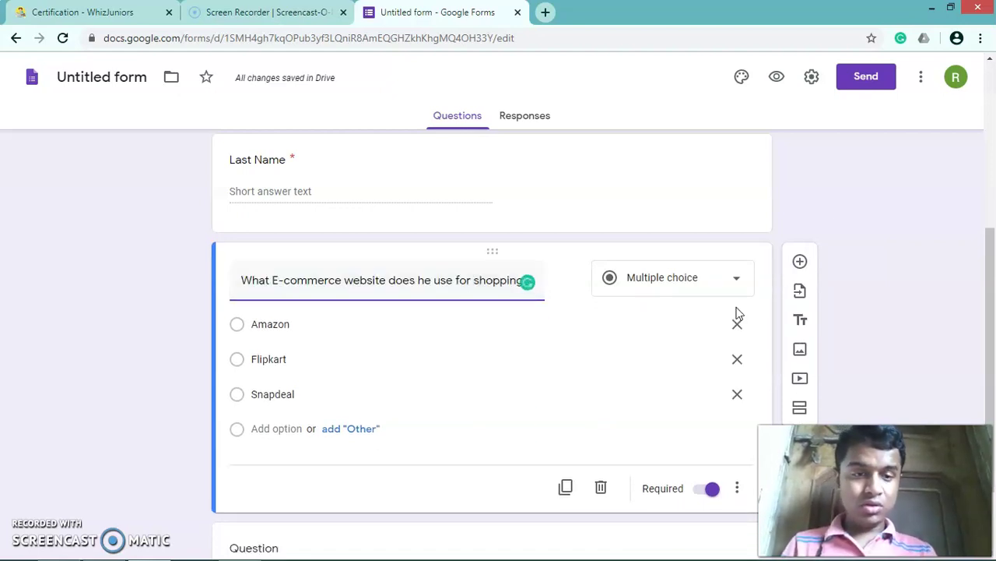
scroll(678, 351, "down", 1)
Title the new question 'Which Social Media do you use', accepting the Social capitalisation fix.
left_click(280, 443)
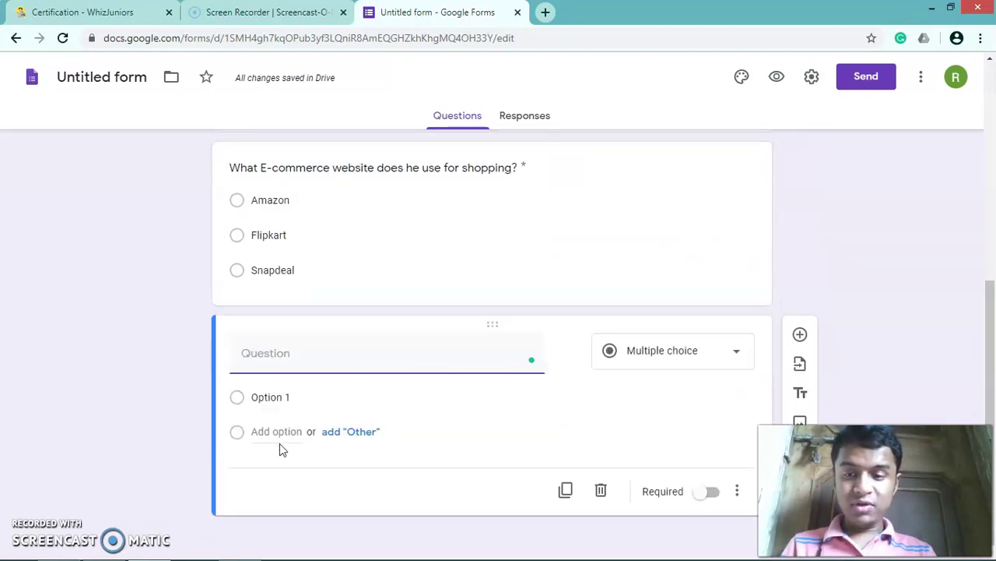
type("Whi")
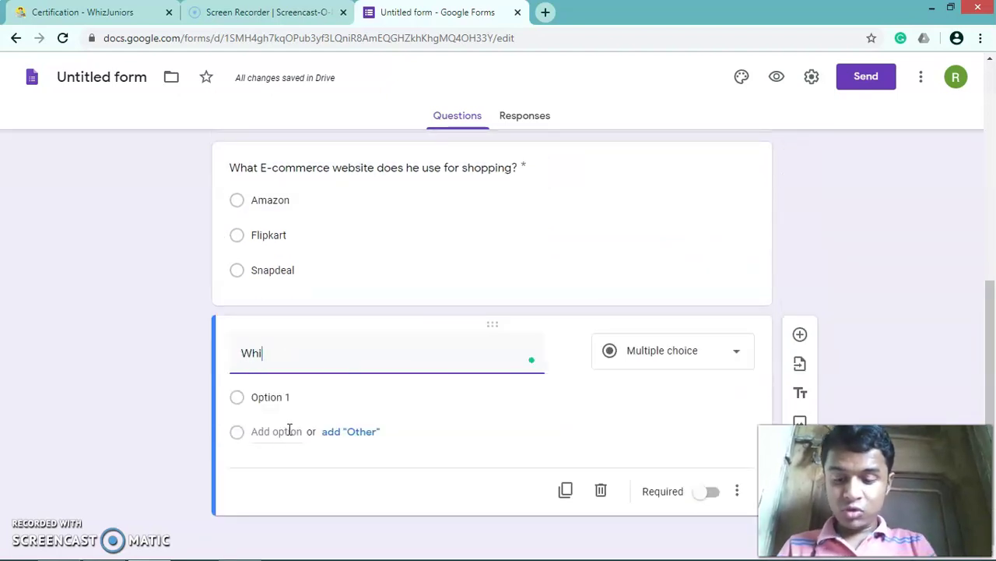
type("ch social Me")
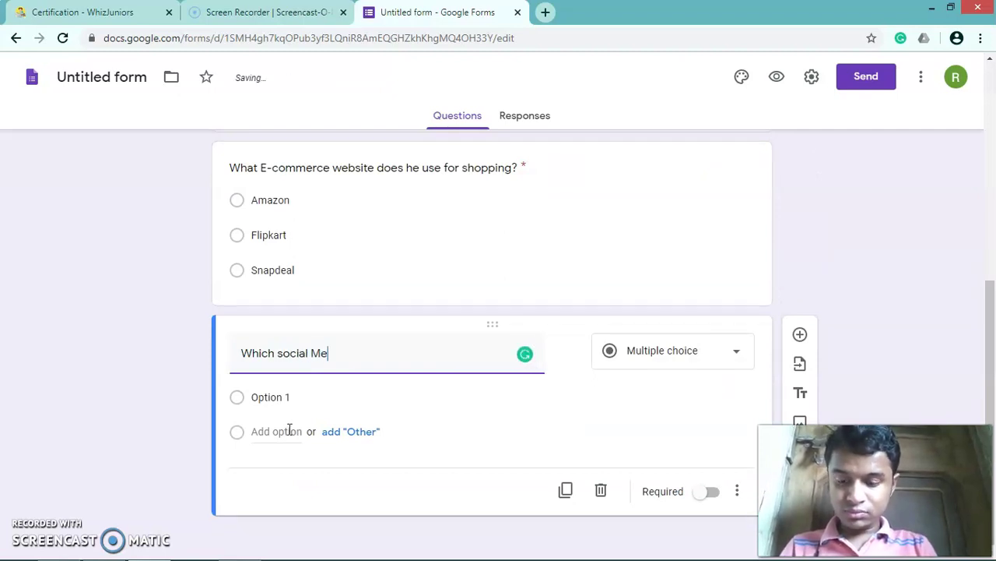
type("dia")
type("deos")
type("oes")
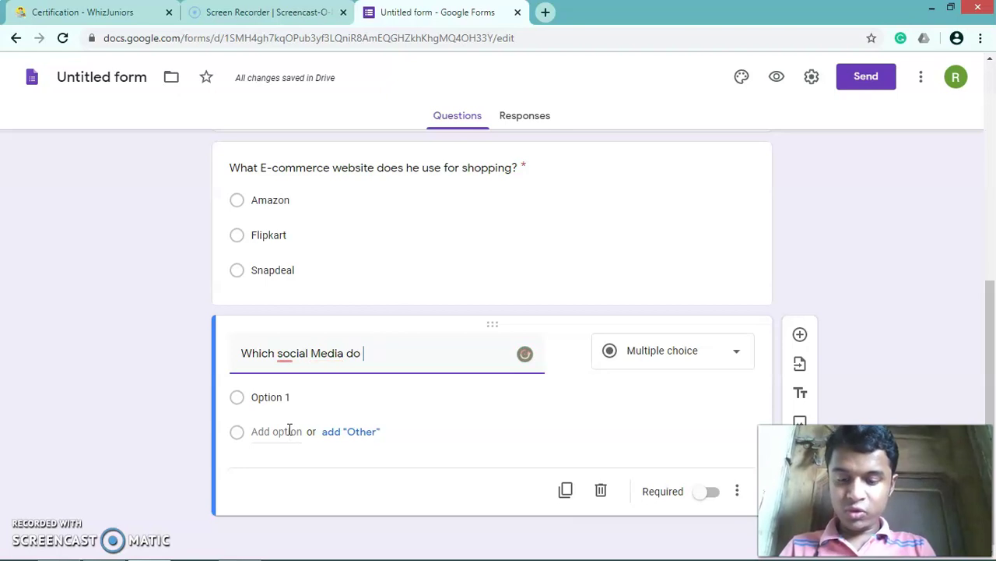
type("you use")
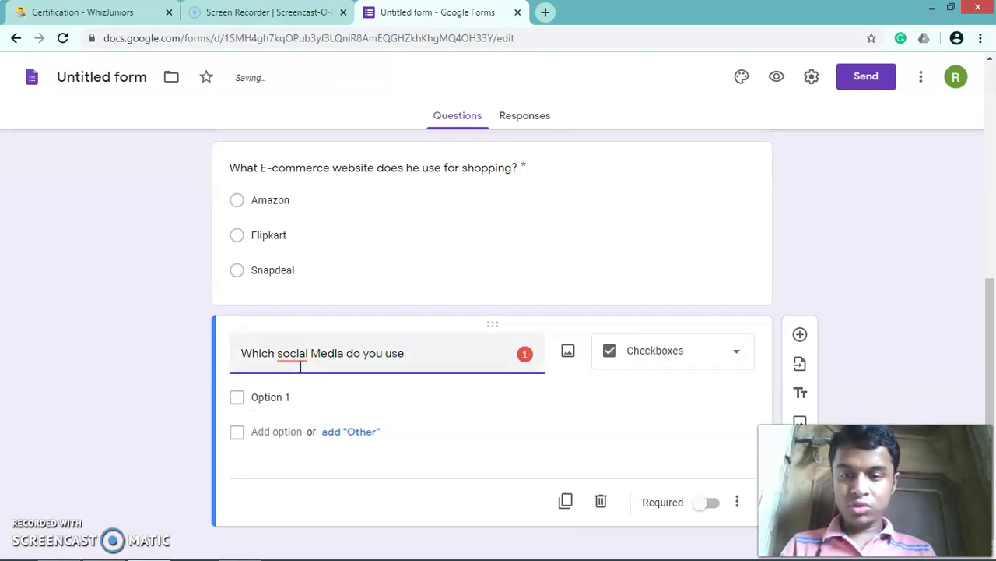
left_click(303, 277)
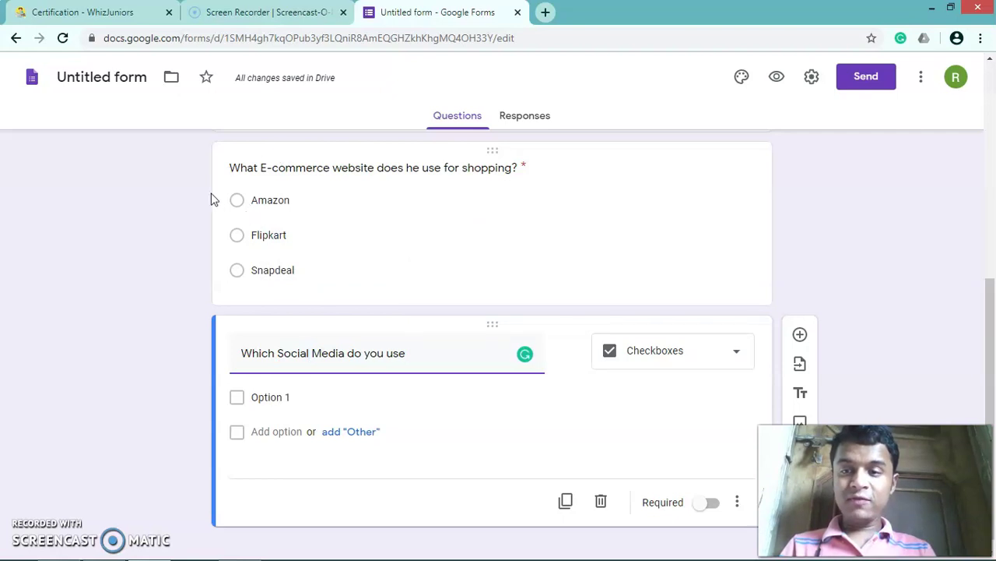
left_click(355, 210)
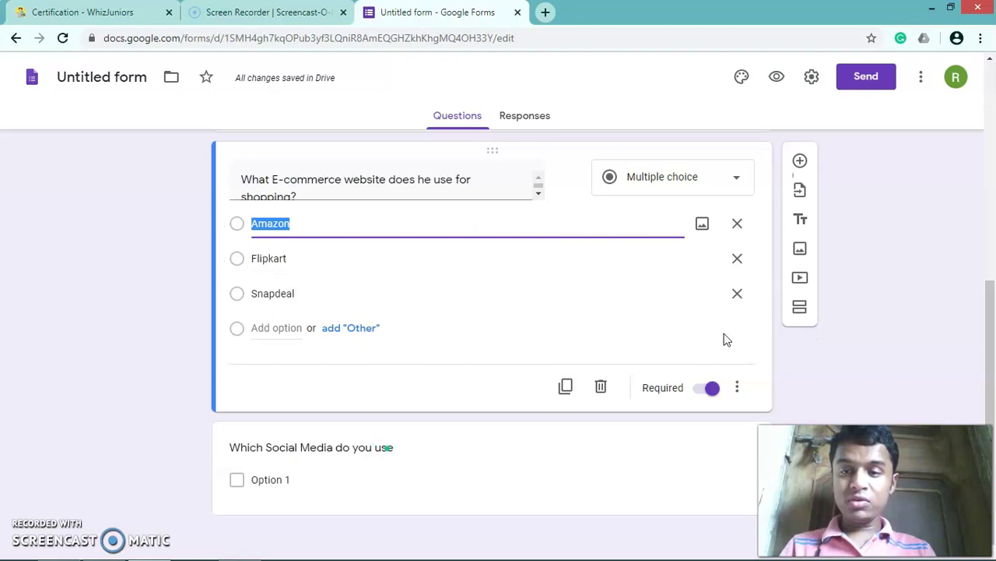
left_click(794, 400)
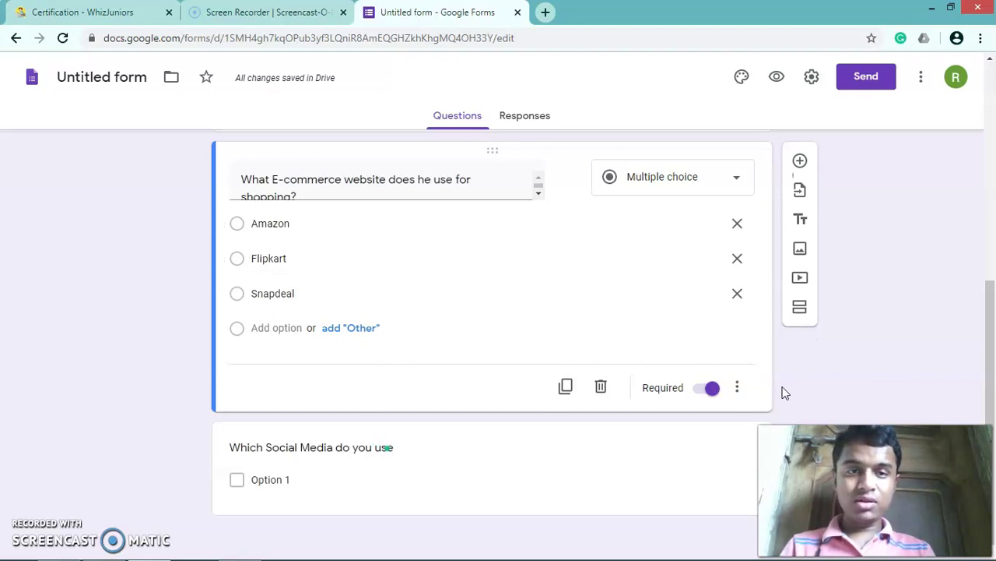
left_click(306, 489)
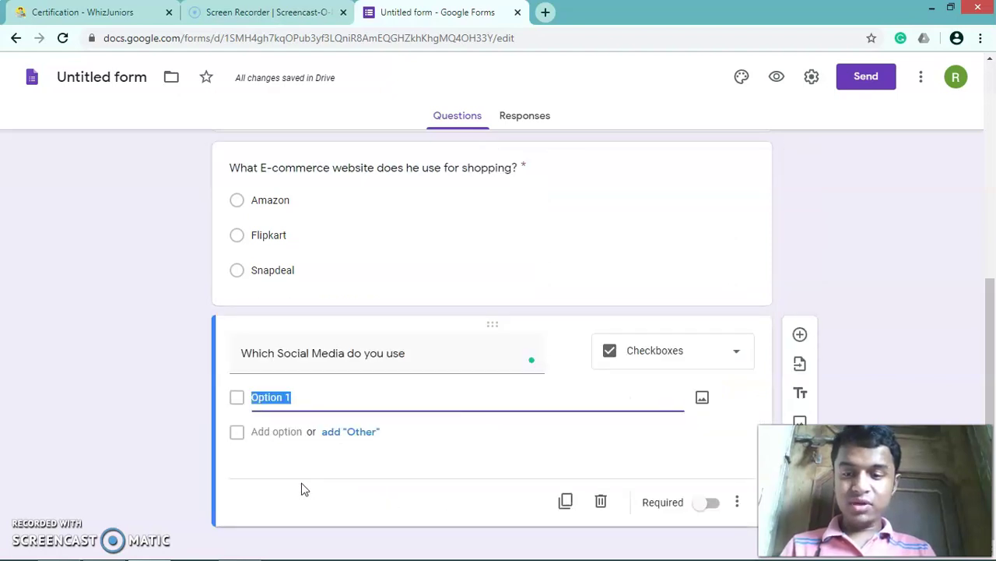
left_click(238, 270)
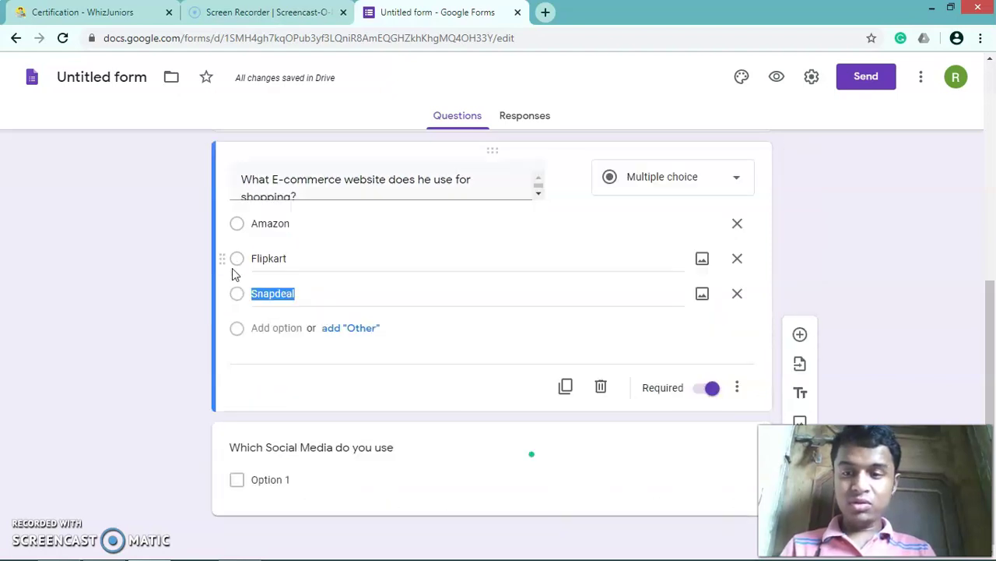
left_click(387, 447)
left_click(777, 76)
scroll(530, 283, "down", 2)
scroll(530, 282, "down", 3)
left_click(285, 255)
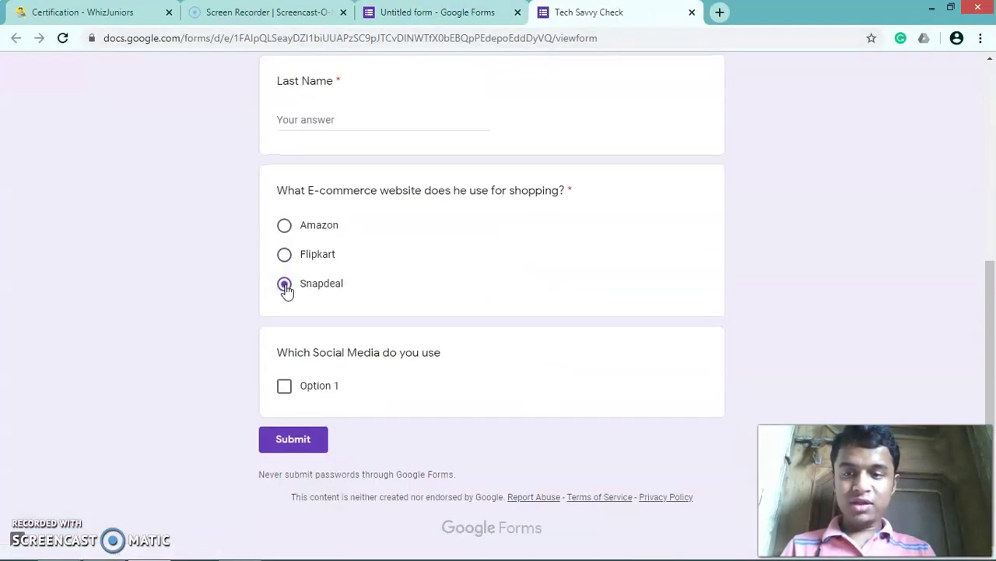
left_click(284, 227)
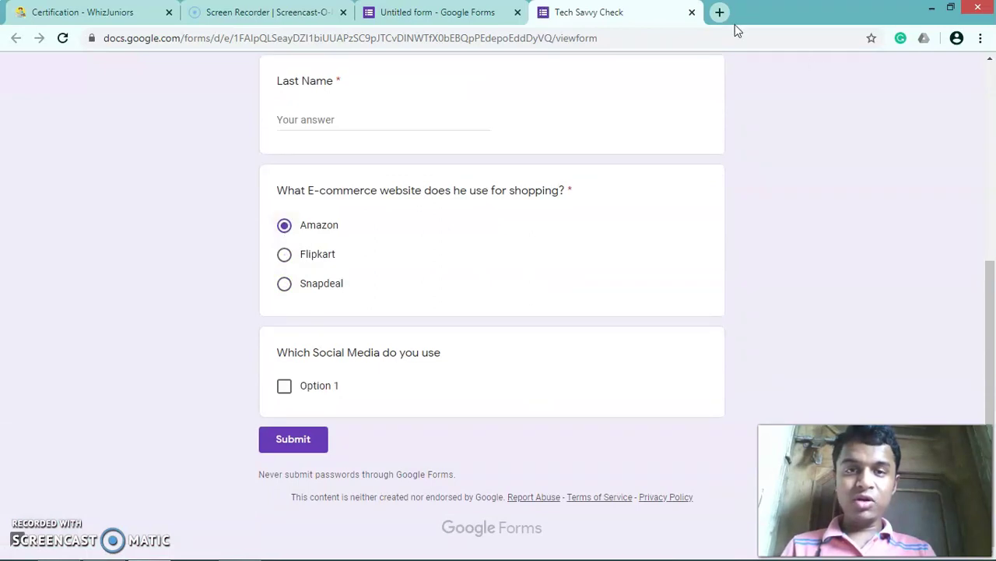
left_click(691, 12)
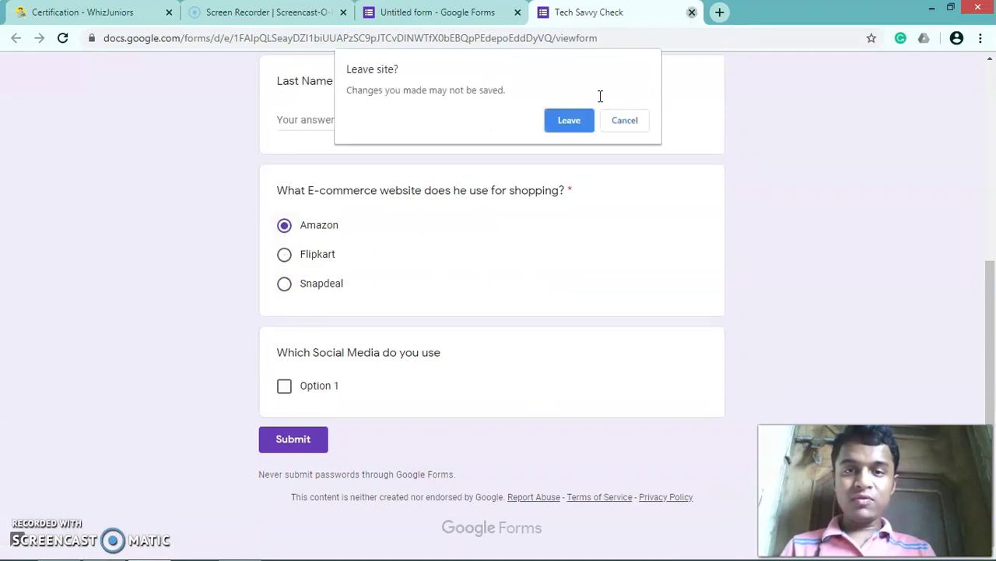
left_click(559, 127)
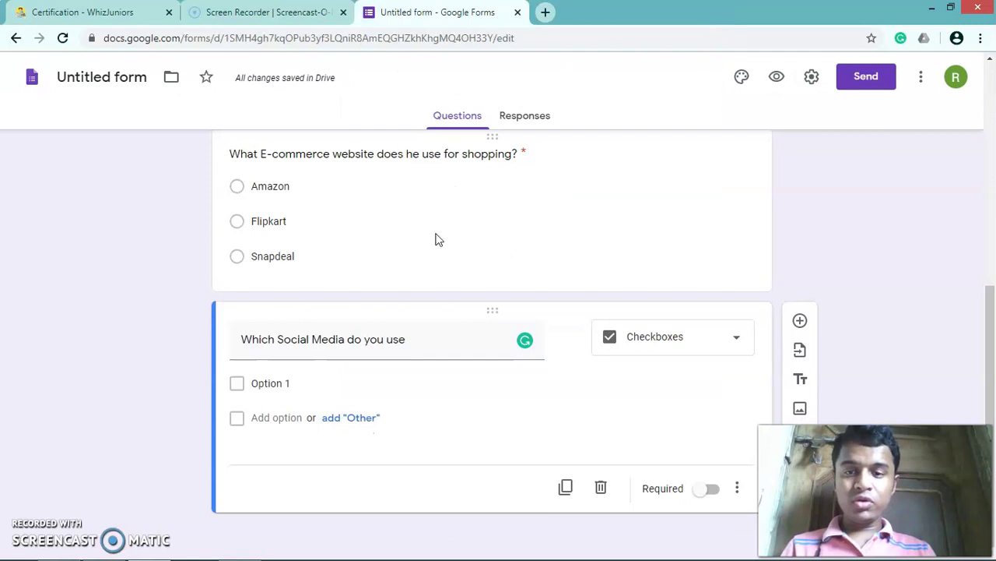
Change the e-commerce question's type to Checkboxes.
left_click(403, 214)
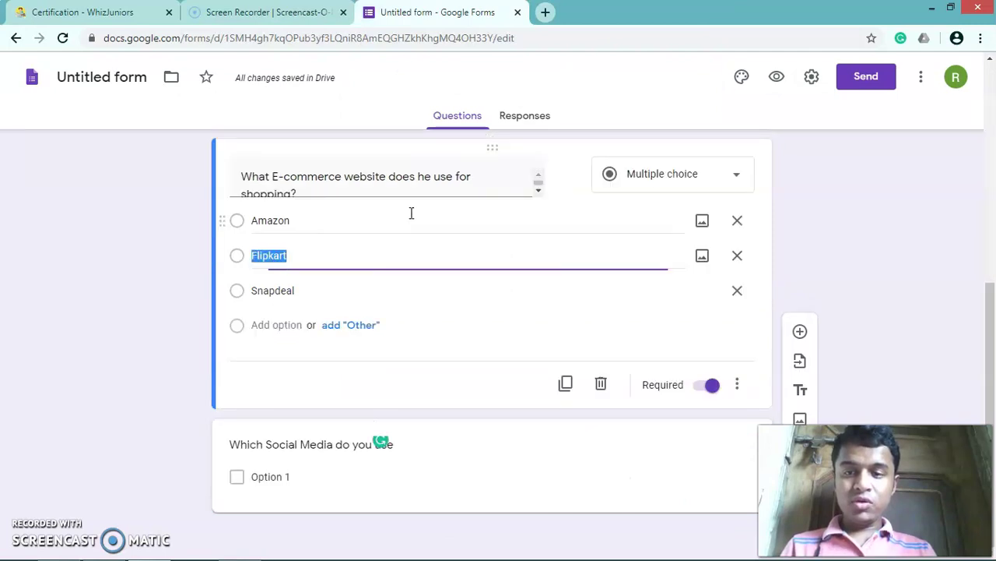
left_click(691, 187)
left_click(664, 205)
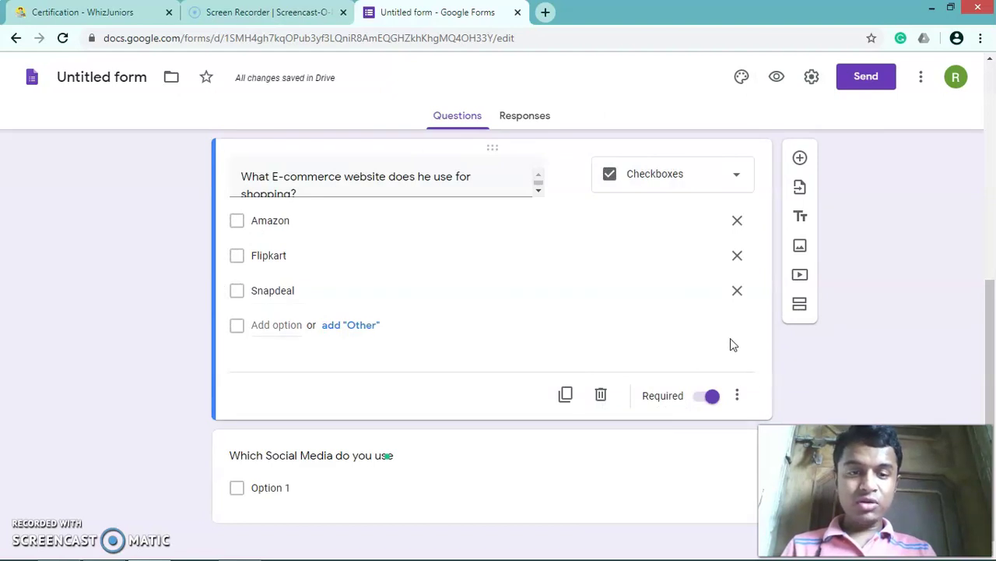
Give the social media question the options Snapchat, Instagram, Facebook and WhatsApp.
left_click(378, 476)
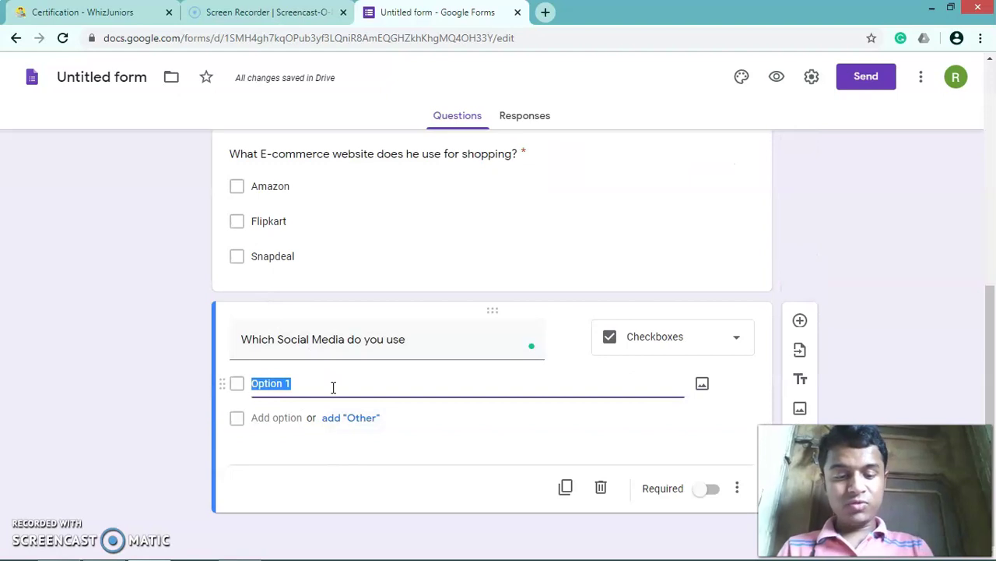
key("BackSpace")
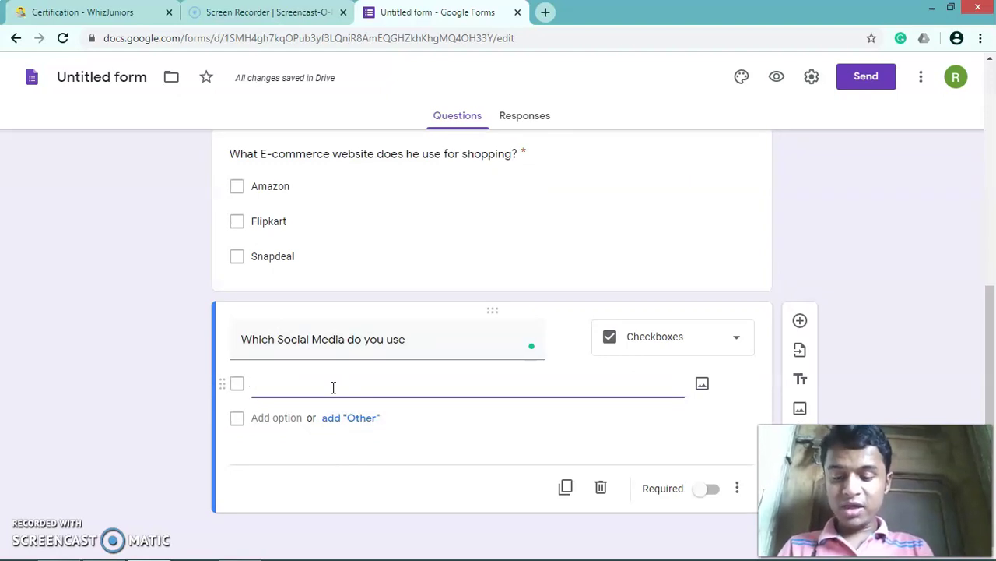
type("Sanpchat")
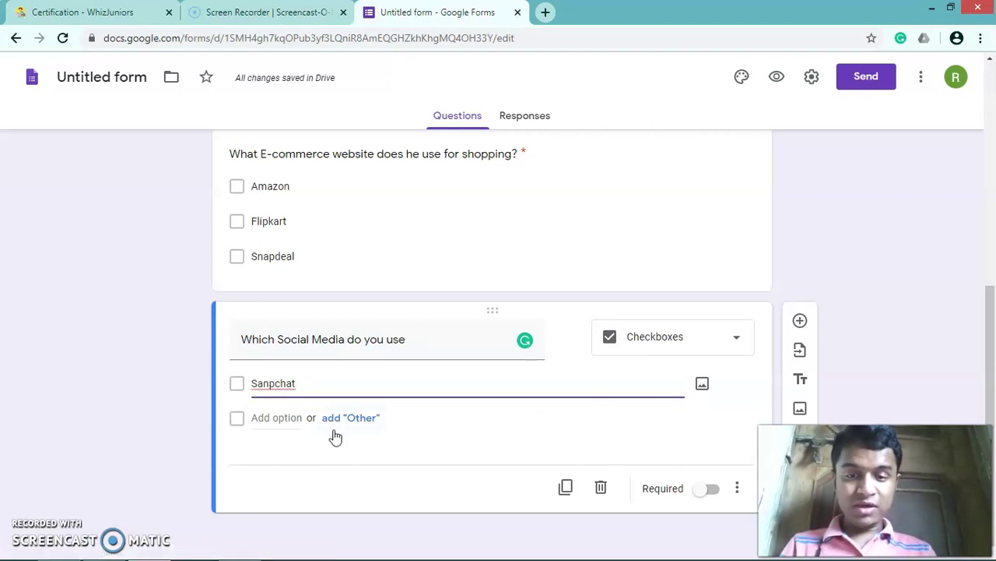
left_click(281, 417)
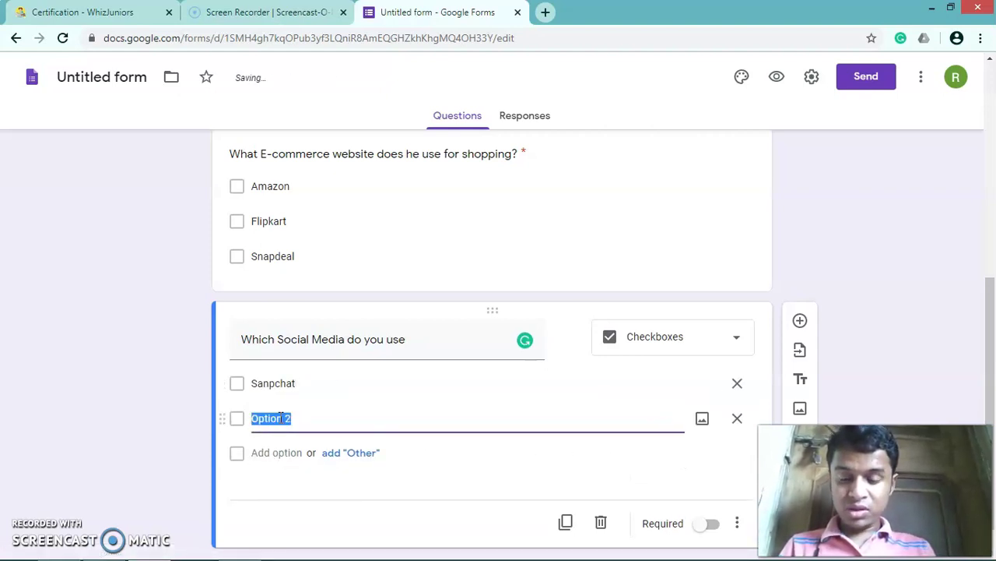
type("Ins")
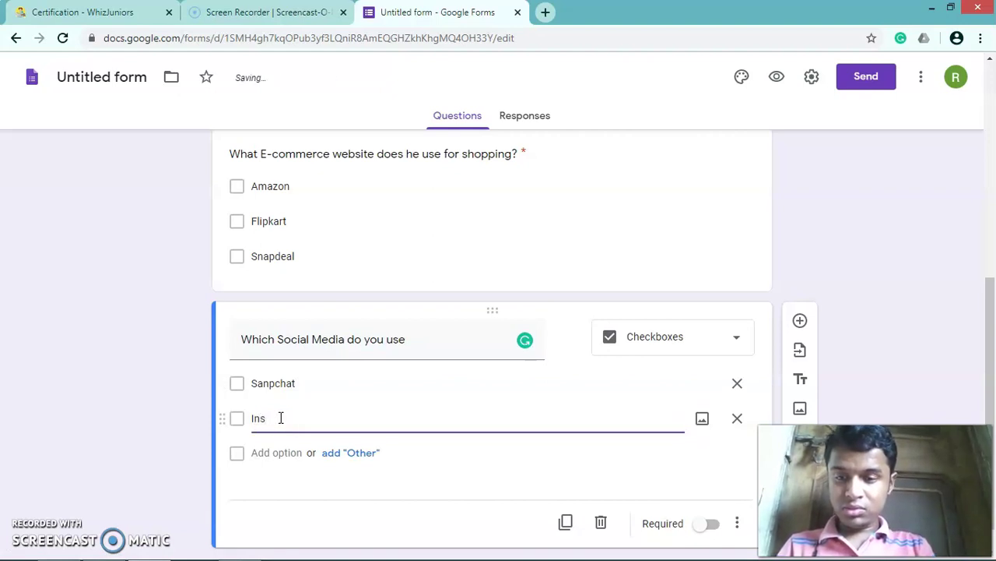
type("tagram")
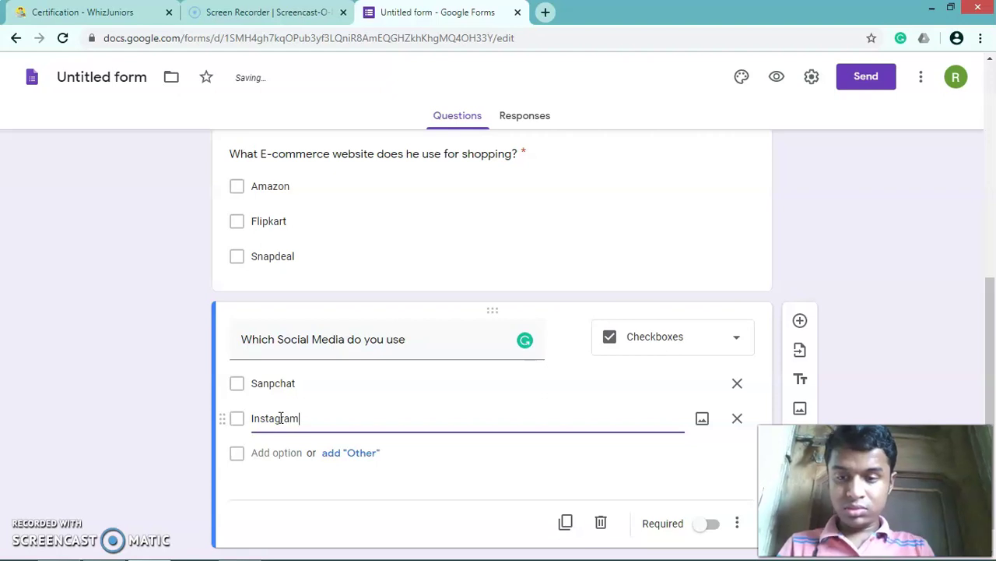
left_click(256, 452)
type("F")
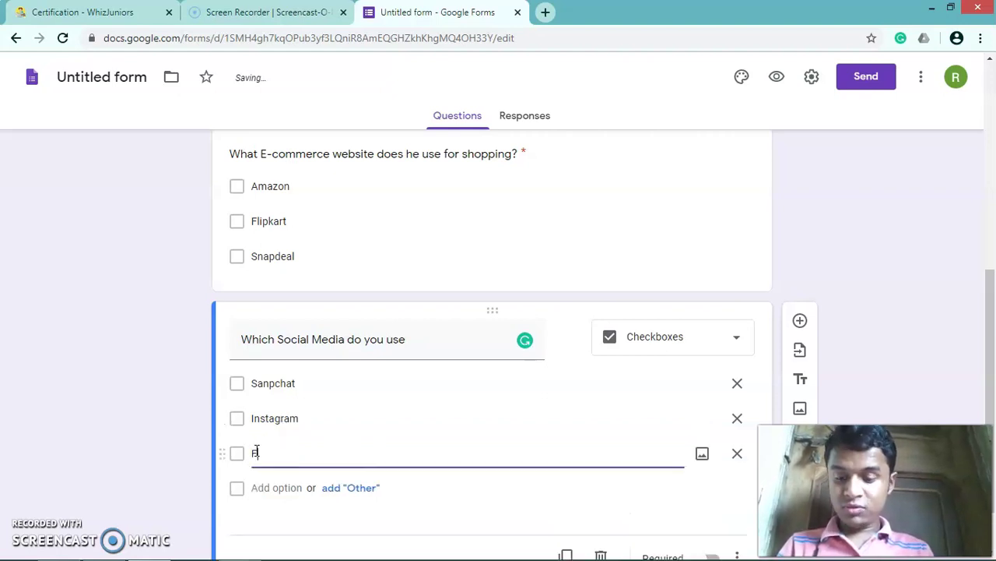
type("acebook")
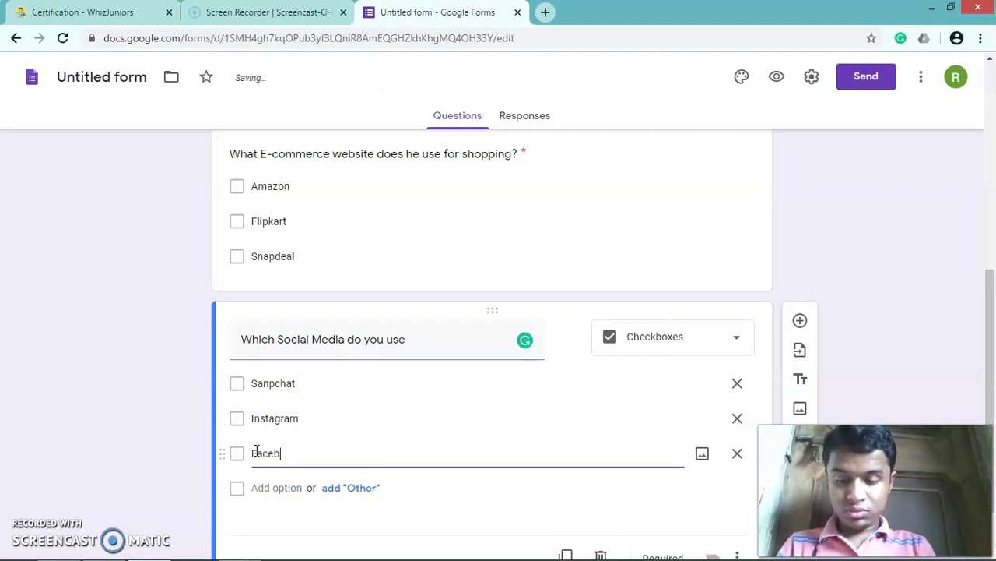
left_click(280, 489)
type("W")
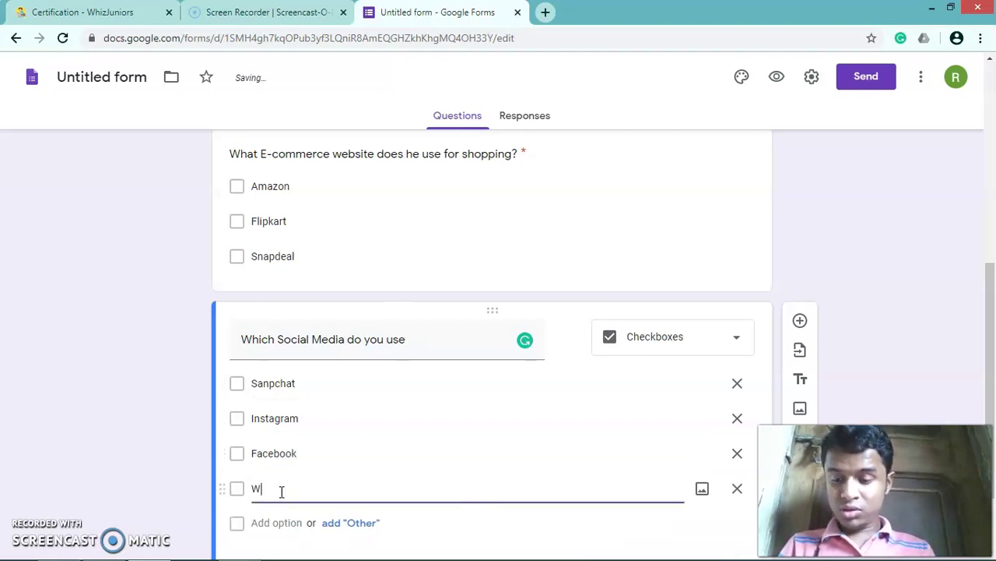
type("hatsapp")
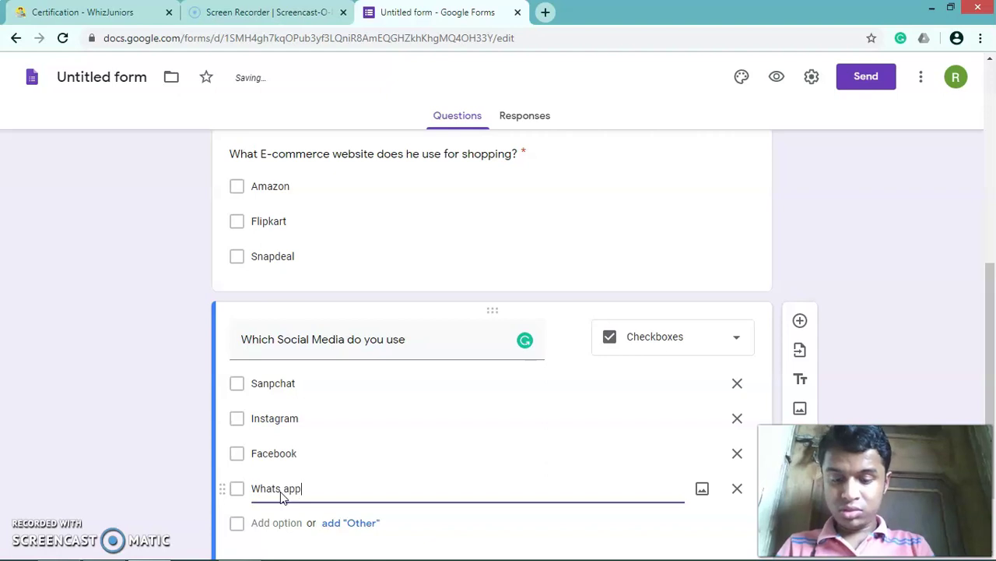
left_click(280, 488)
Remove the space before the social media title's question mark and make it required.
scroll(394, 382, "down", 1)
left_click(414, 269)
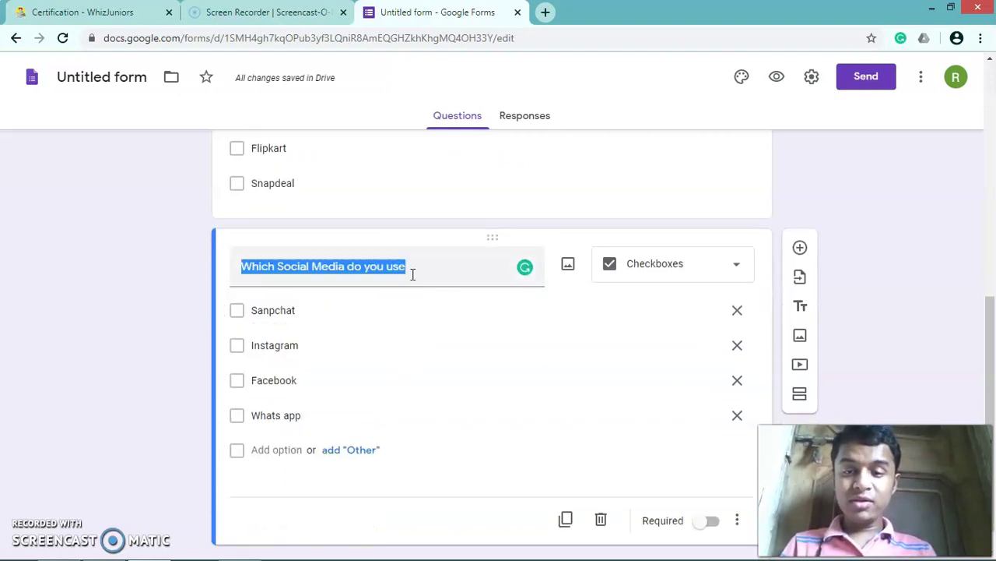
left_click(413, 274)
type("?")
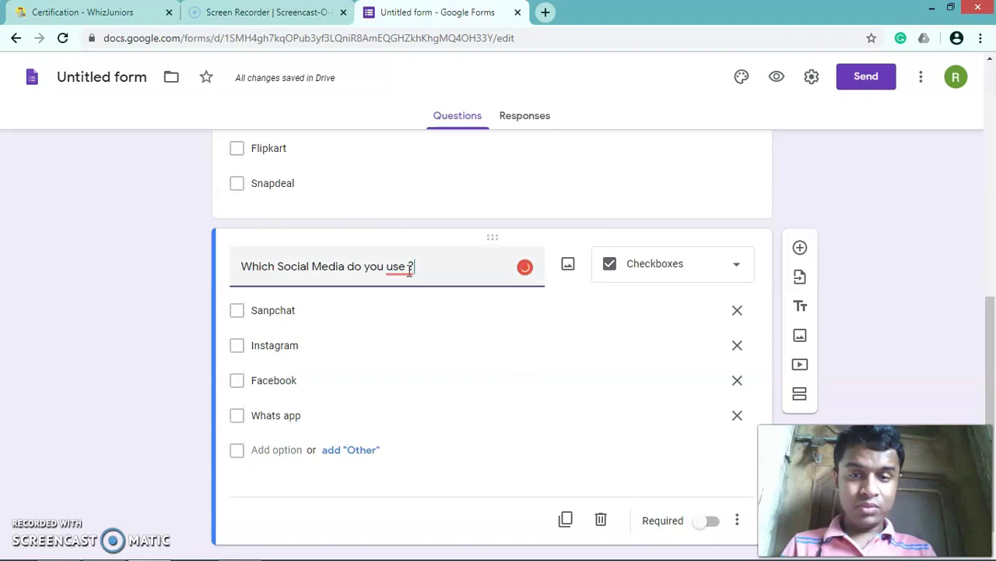
mouse_move(400, 267)
key("BackSpace")
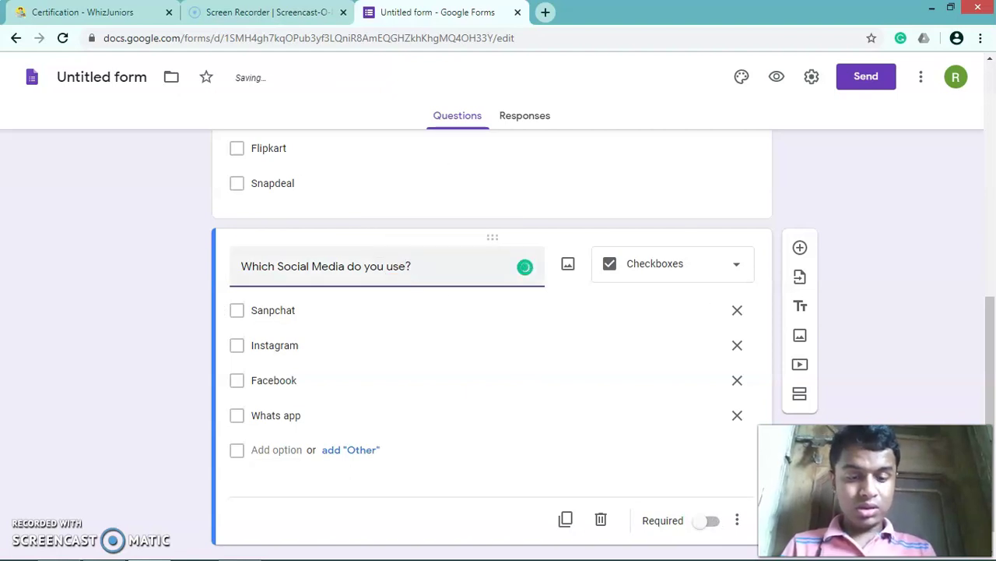
left_click(713, 521)
Add a checkbox question 'Which E Food delivery website does he use'.
left_click(800, 247)
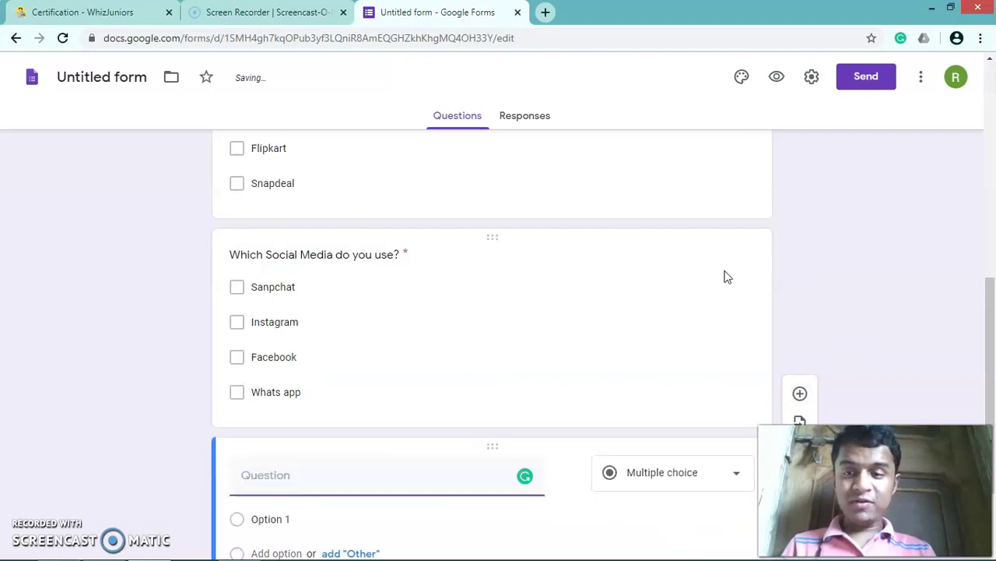
scroll(591, 304, "down", 2)
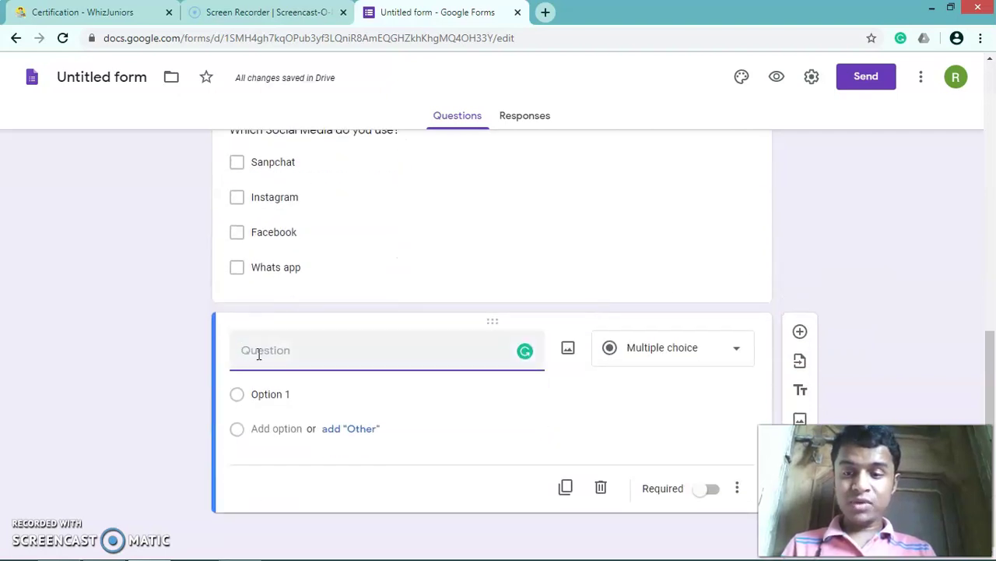
type("Which E")
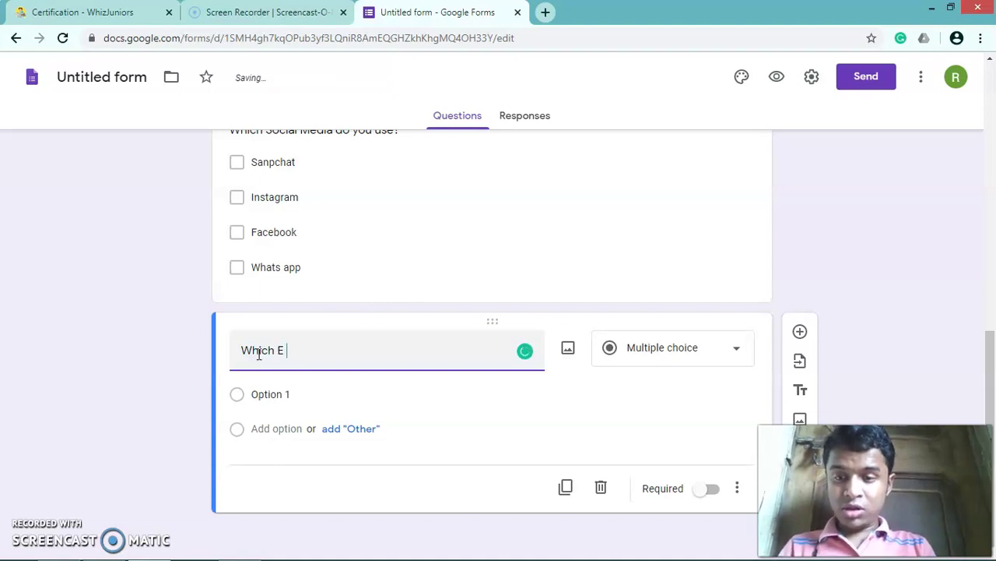
type(" f")
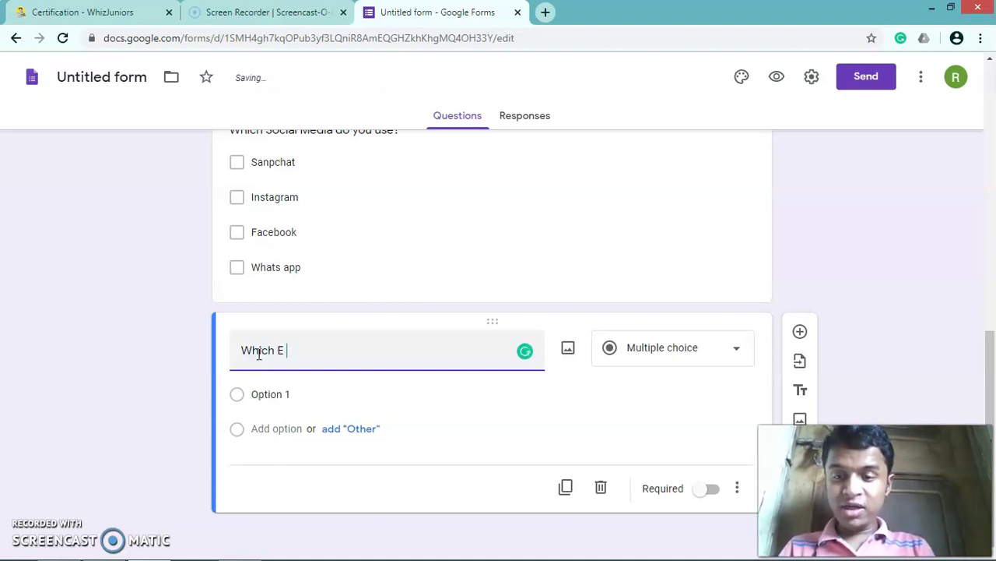
type("ood")
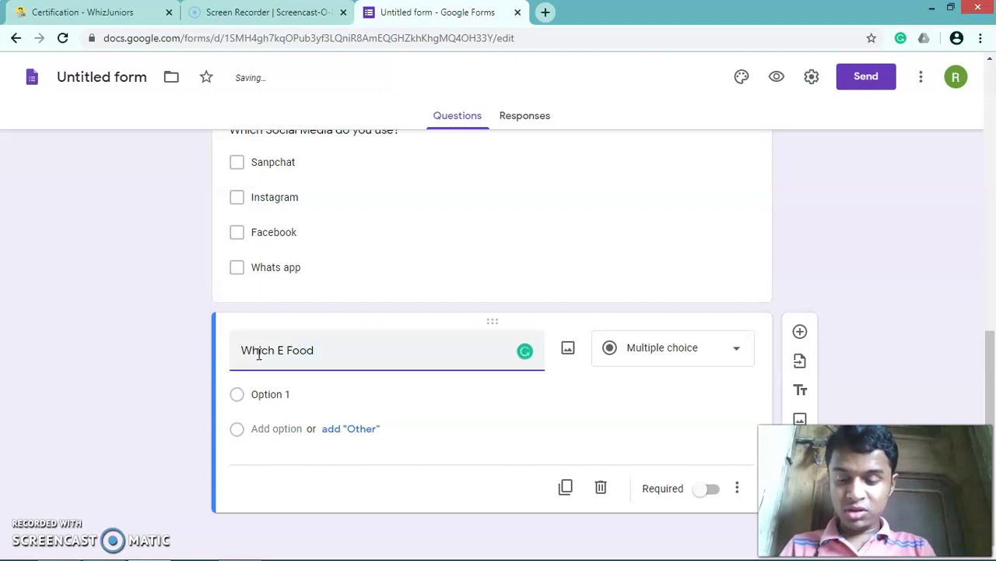
type(" delivery webs")
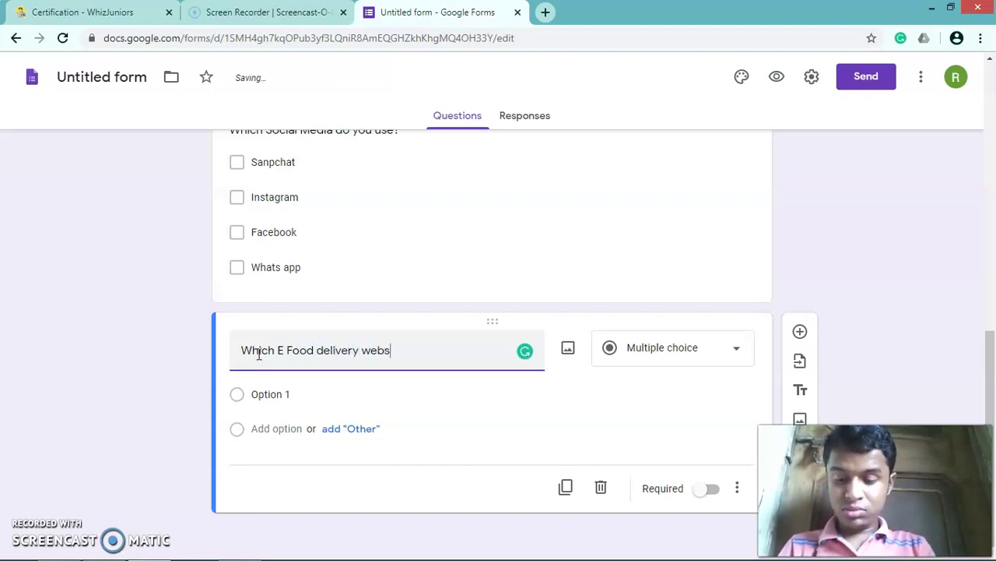
type("it")
type("e does he use")
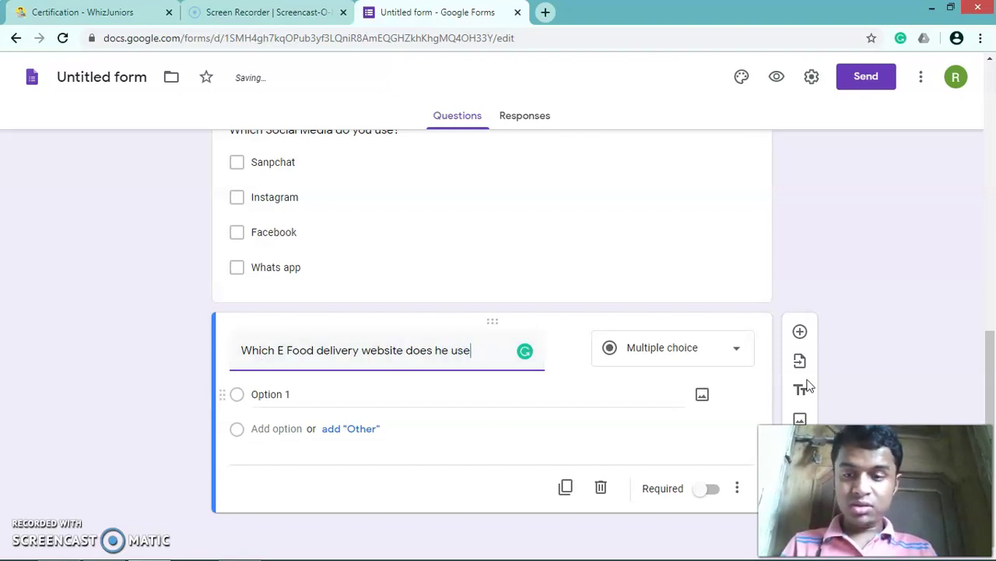
left_click(714, 362)
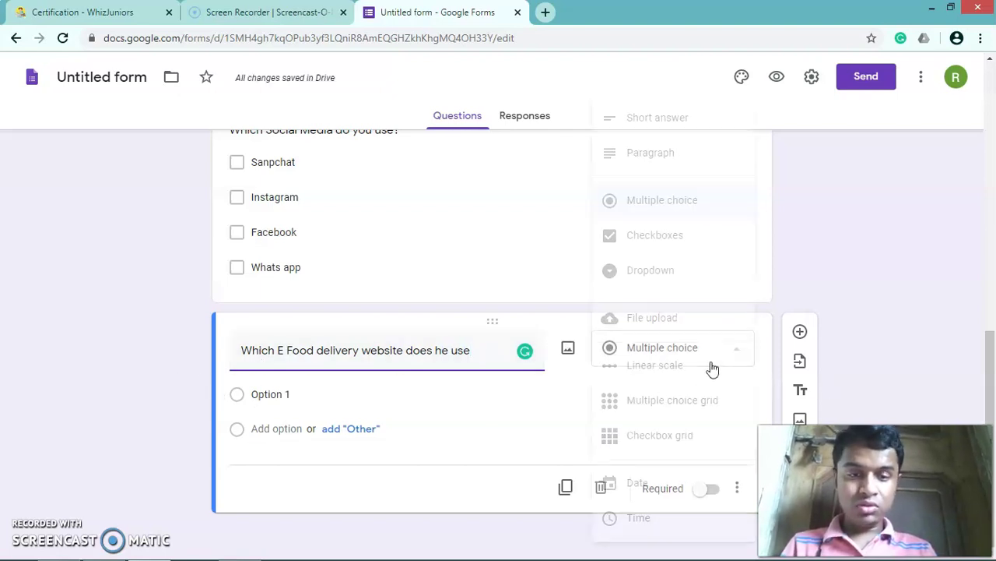
left_click(678, 236)
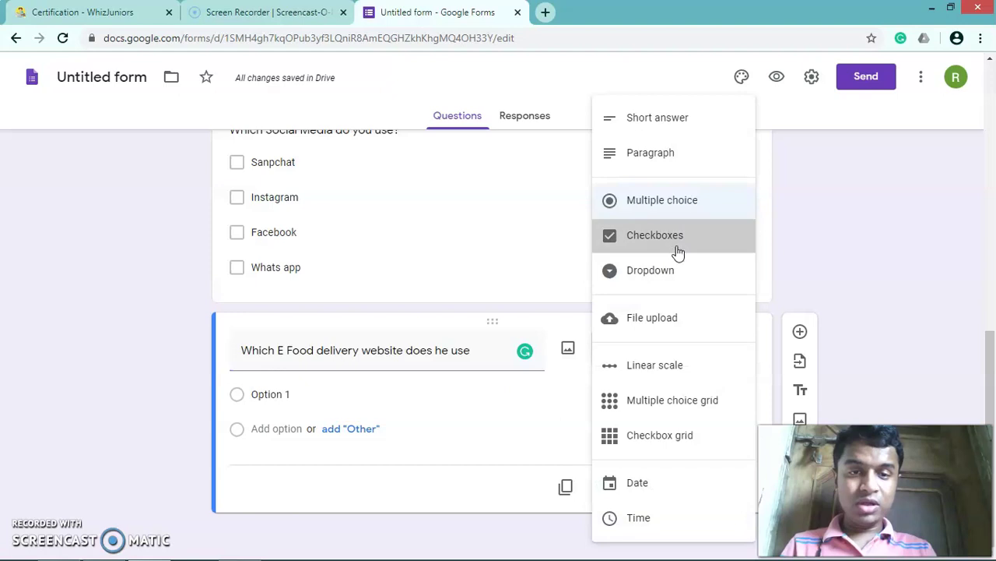
Give the food delivery question Swiggy and Zomato options, leaving it optional.
left_click(287, 397)
type("S")
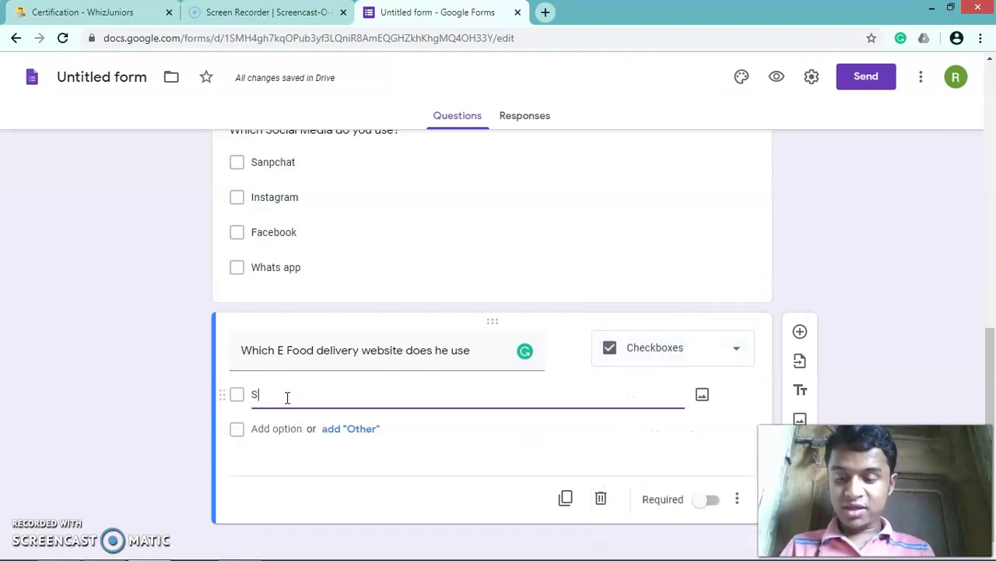
type("wiggy")
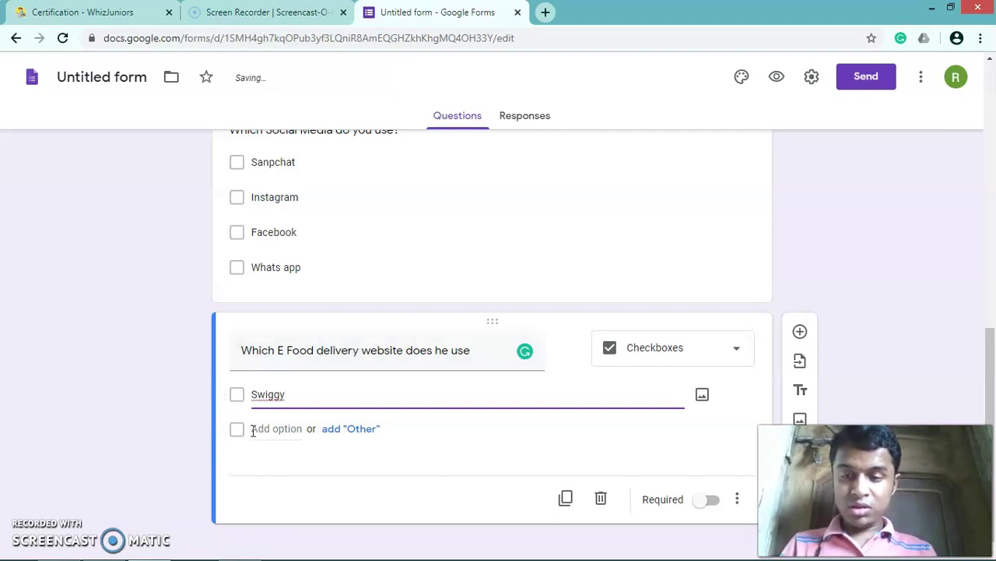
left_click(266, 429)
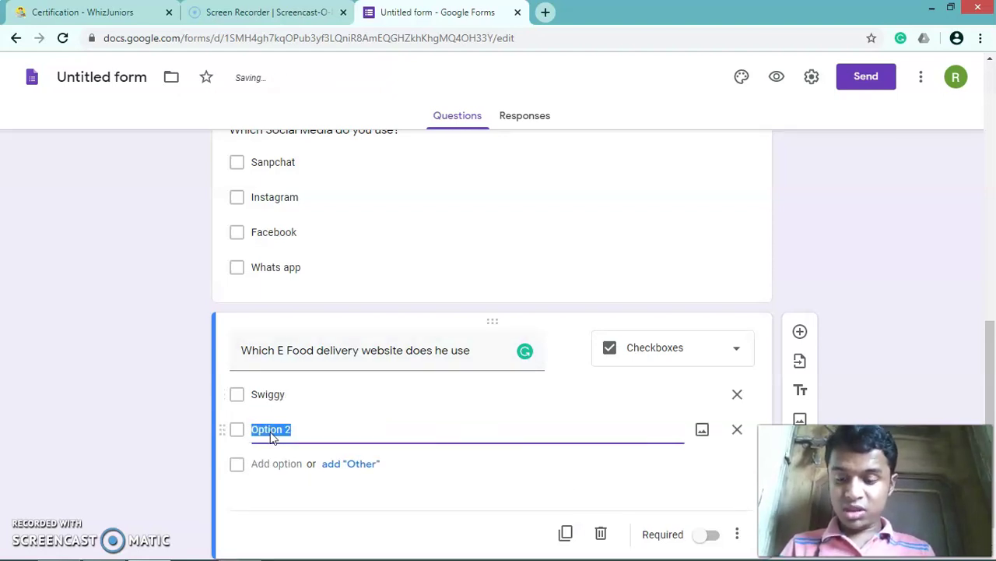
type("Zoma")
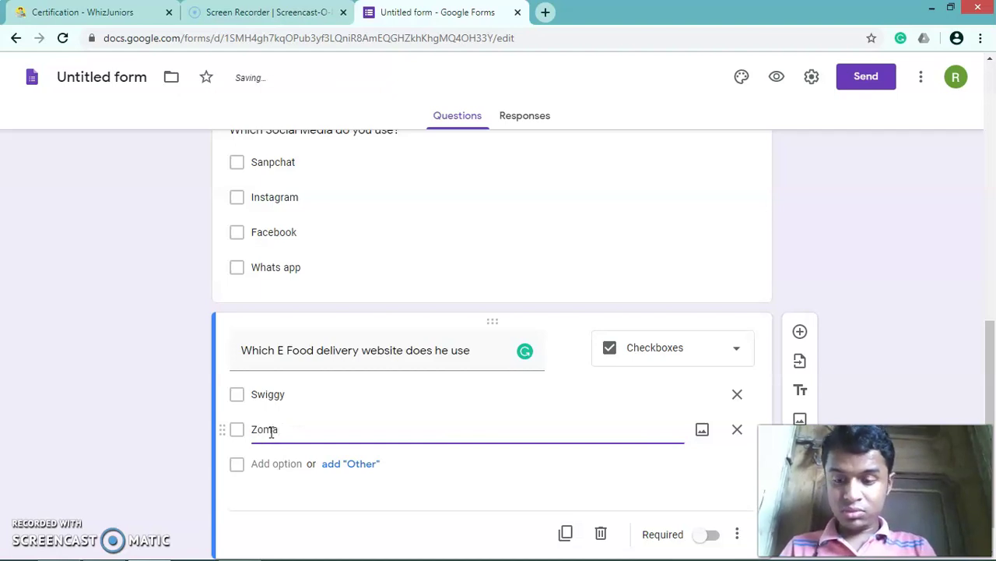
type("to")
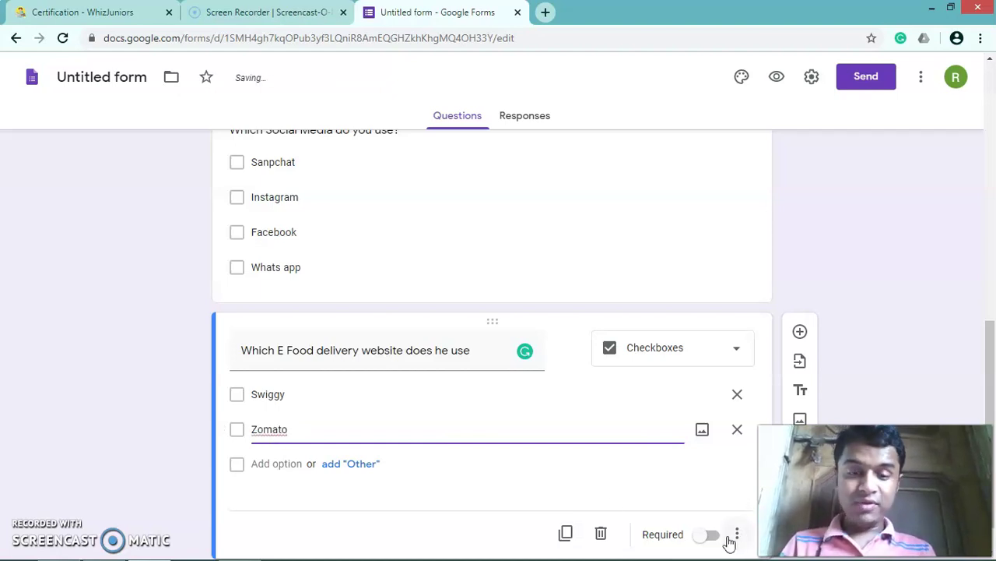
left_click(709, 537)
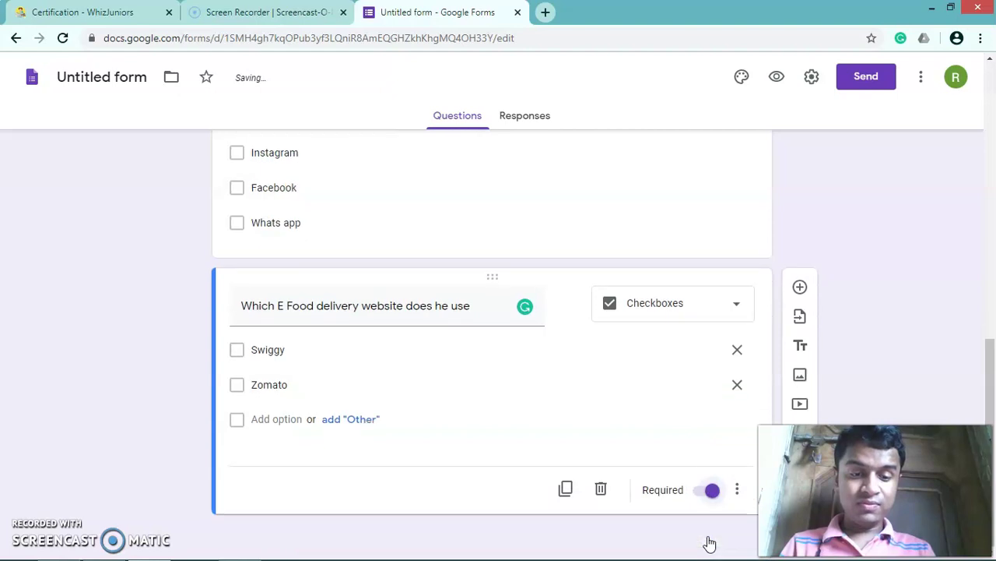
left_click(705, 492)
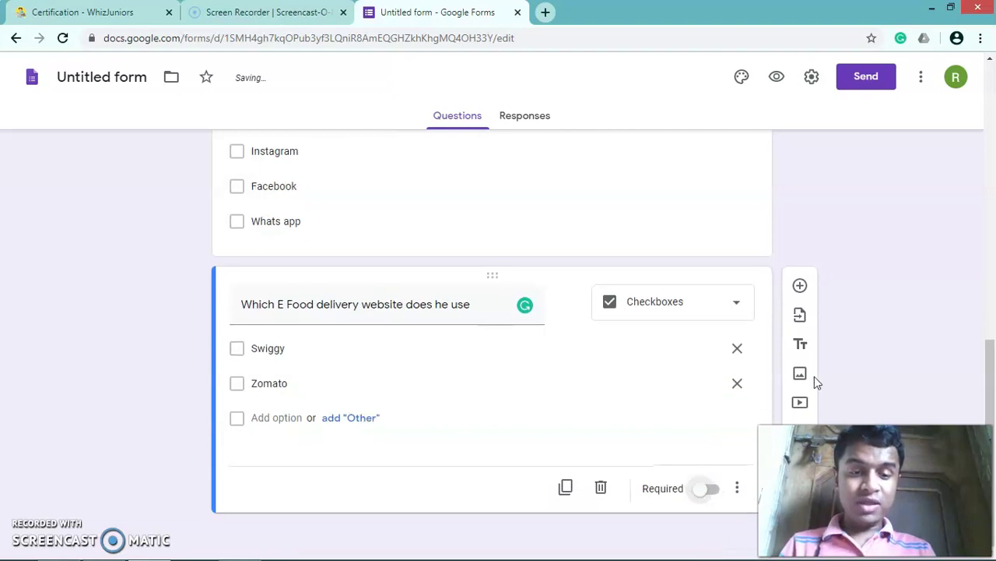
Add a blank question and end the food delivery title with '?'.
left_click(800, 286)
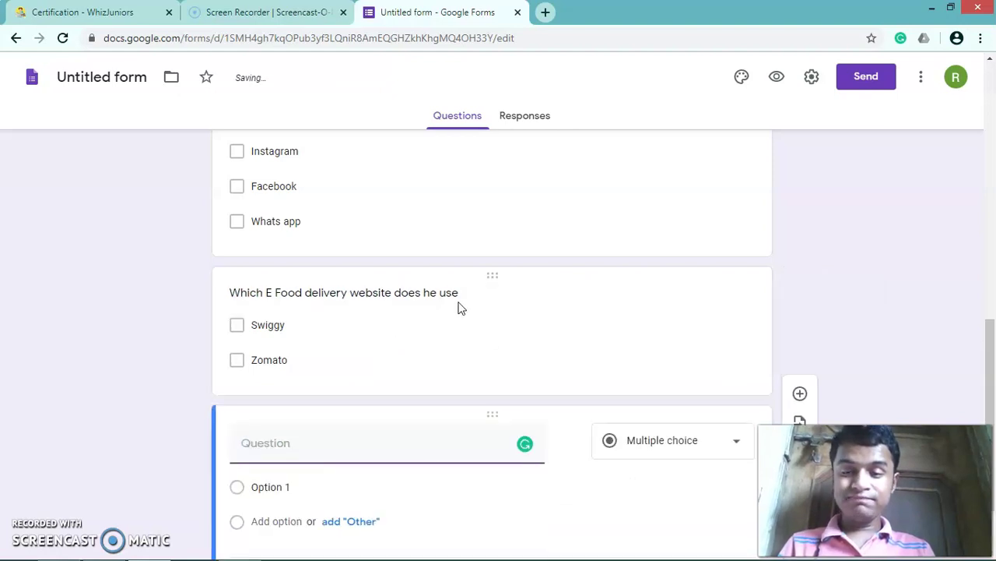
left_click(462, 297)
left_click(483, 309)
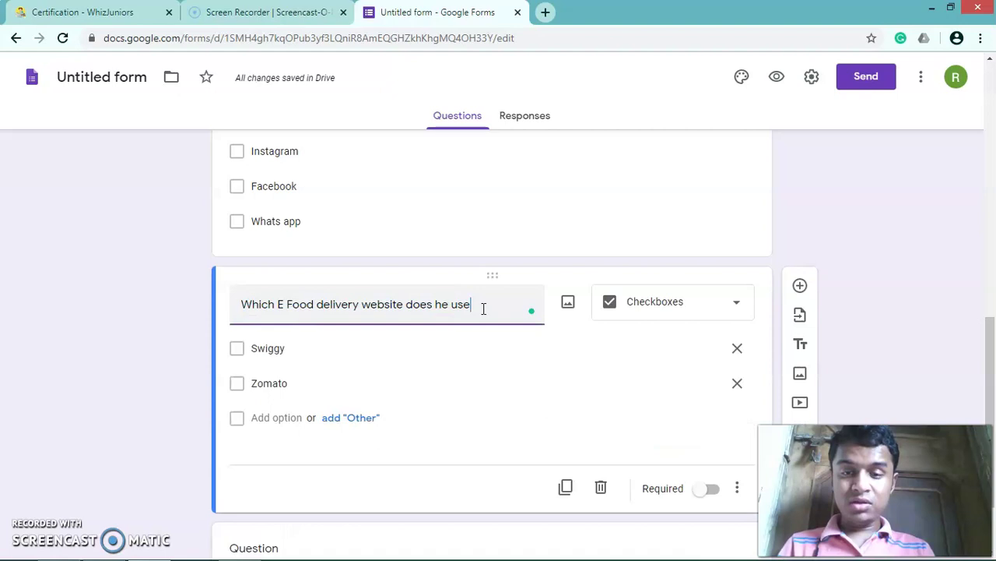
type("?")
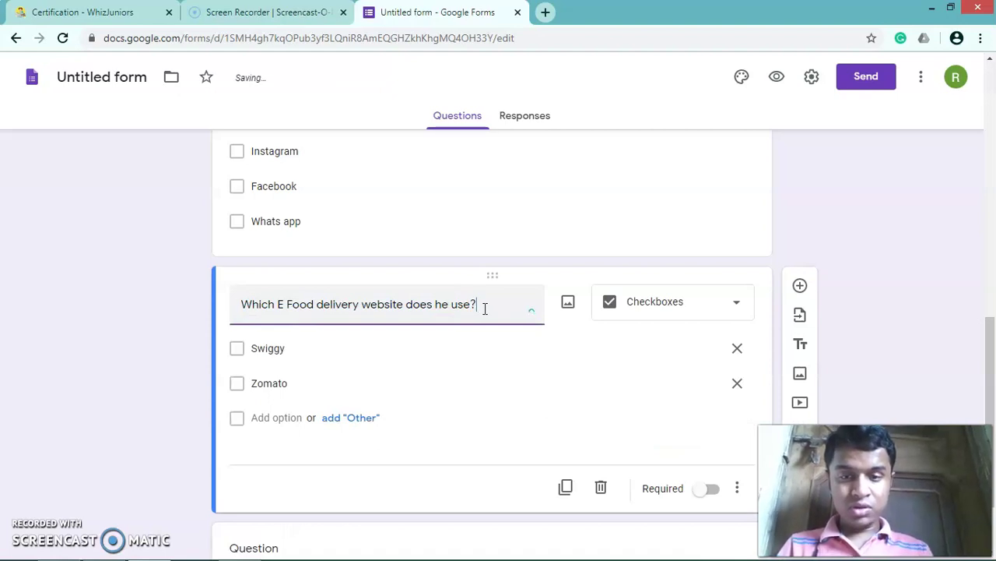
scroll(484, 309, "down", 2)
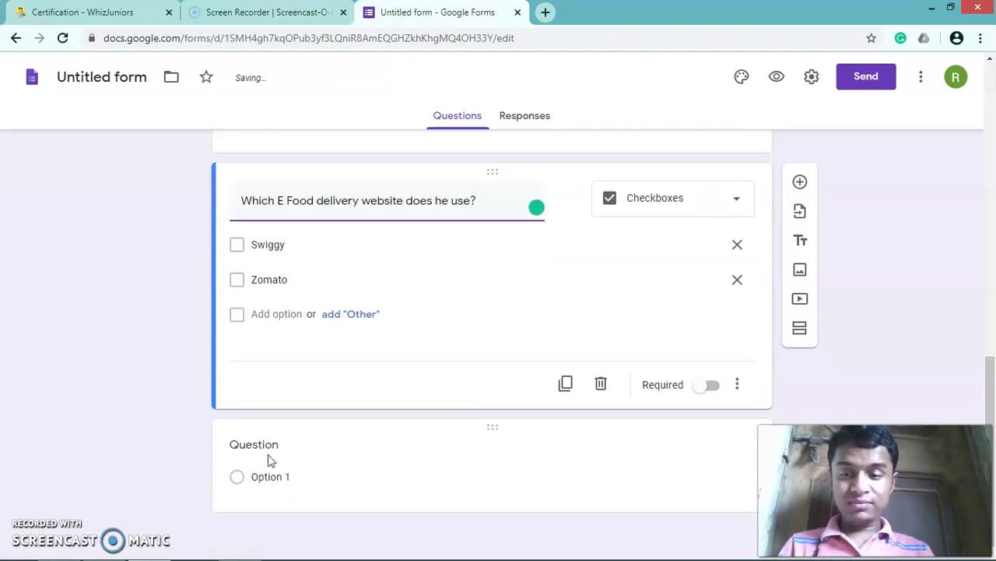
Title the new question 'Does he have some IoT based device (Internet of Things)'.
left_click(268, 458)
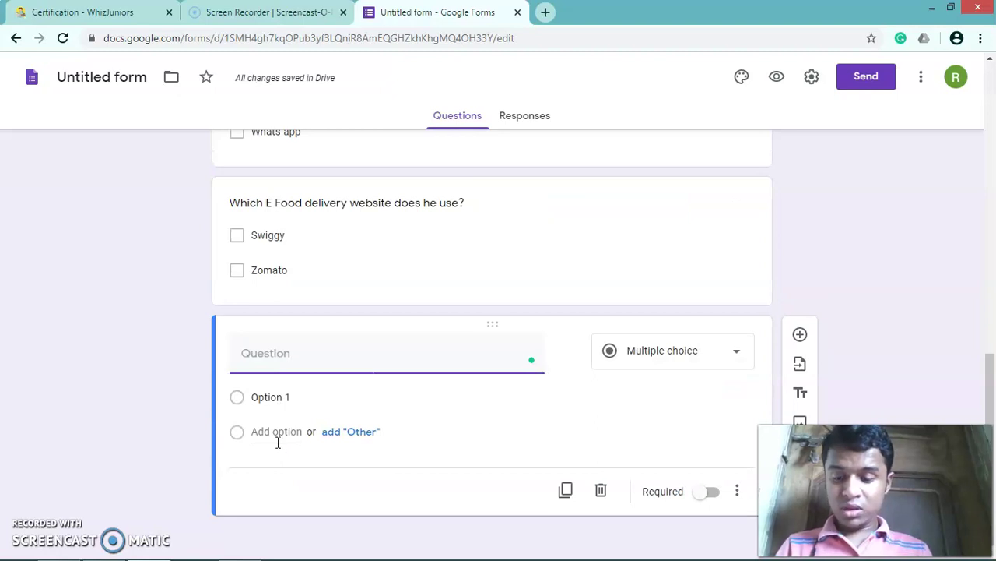
type("D")
key("BackSpace")
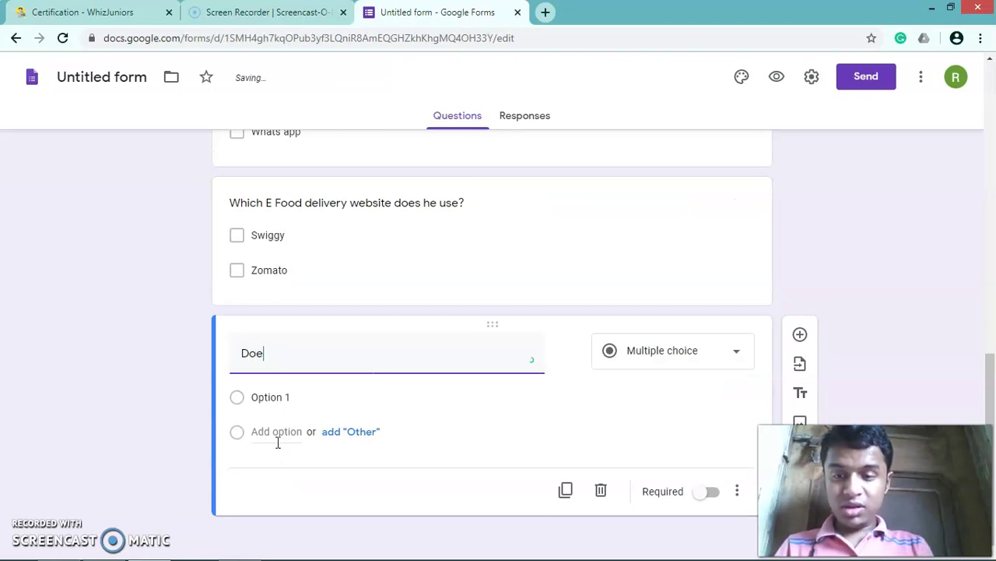
type("s he h")
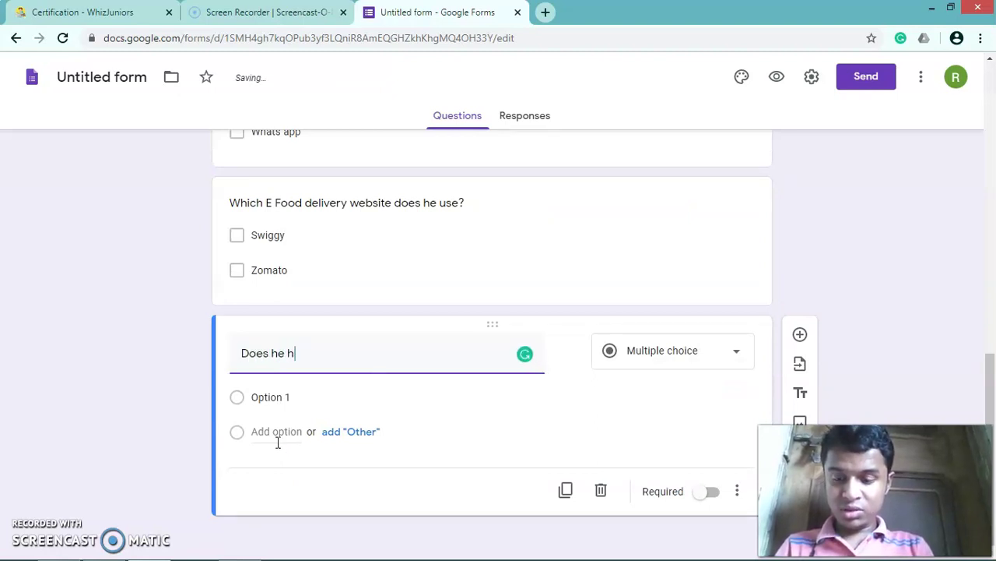
type("ave some IOT ")
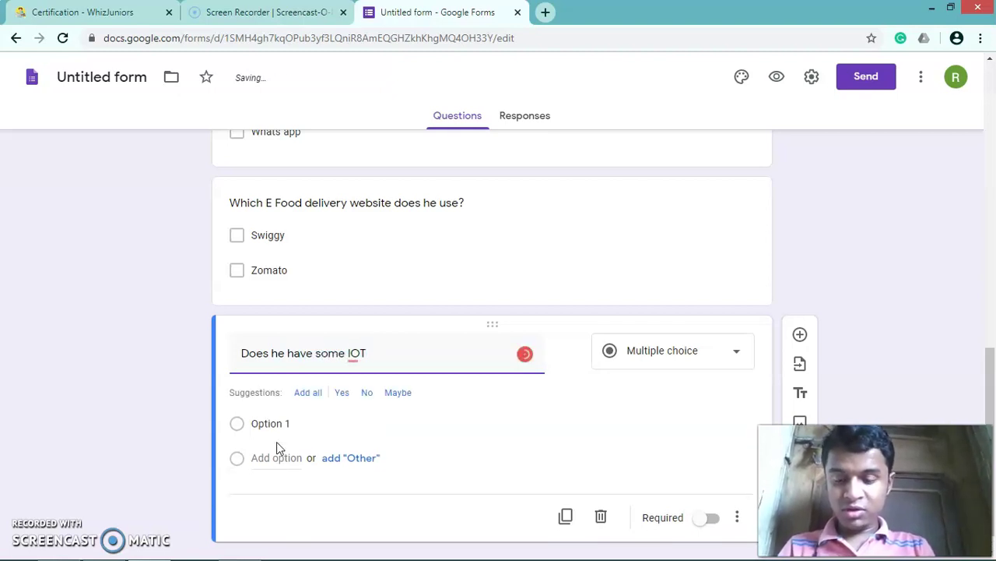
type("based ")
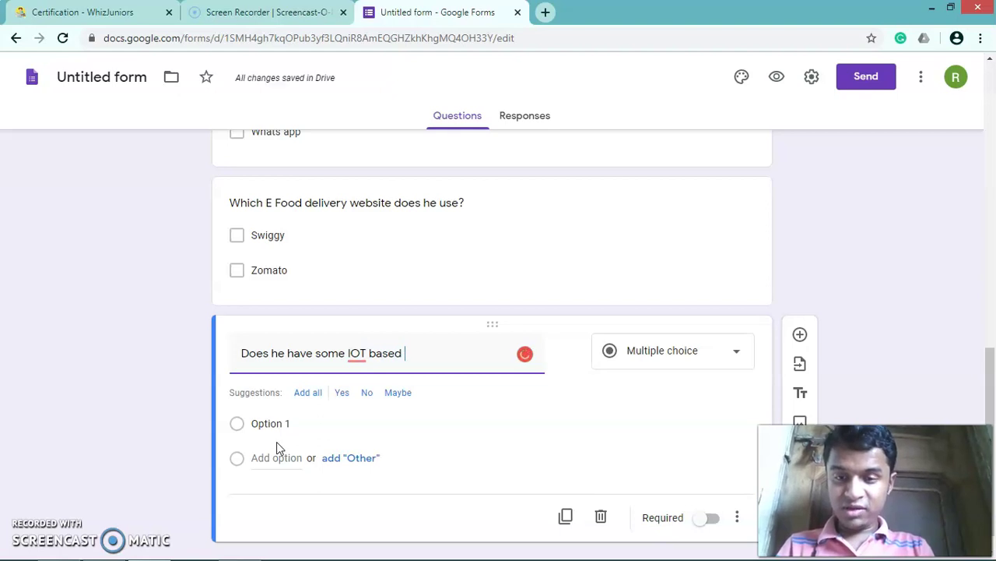
type("device")
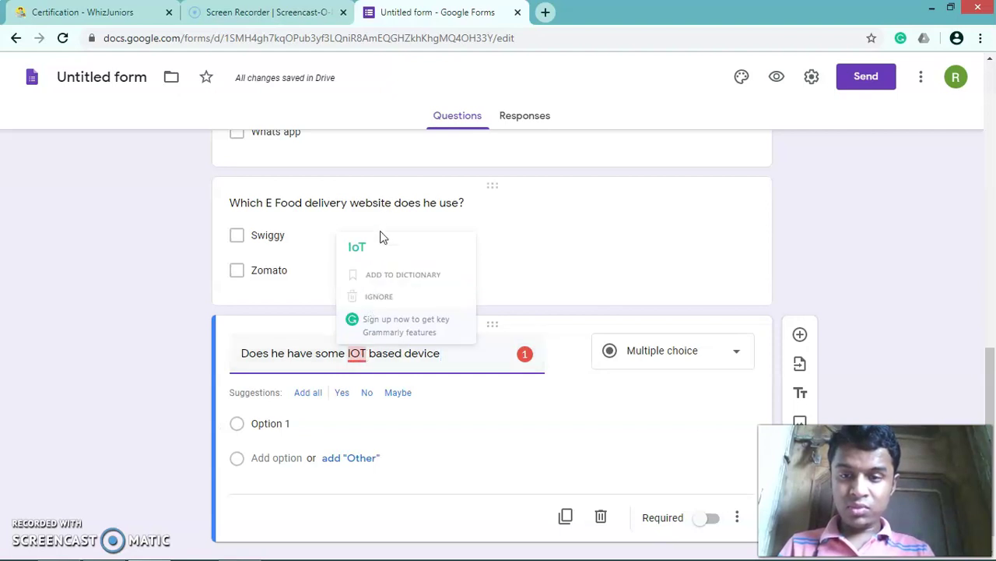
left_click(378, 250)
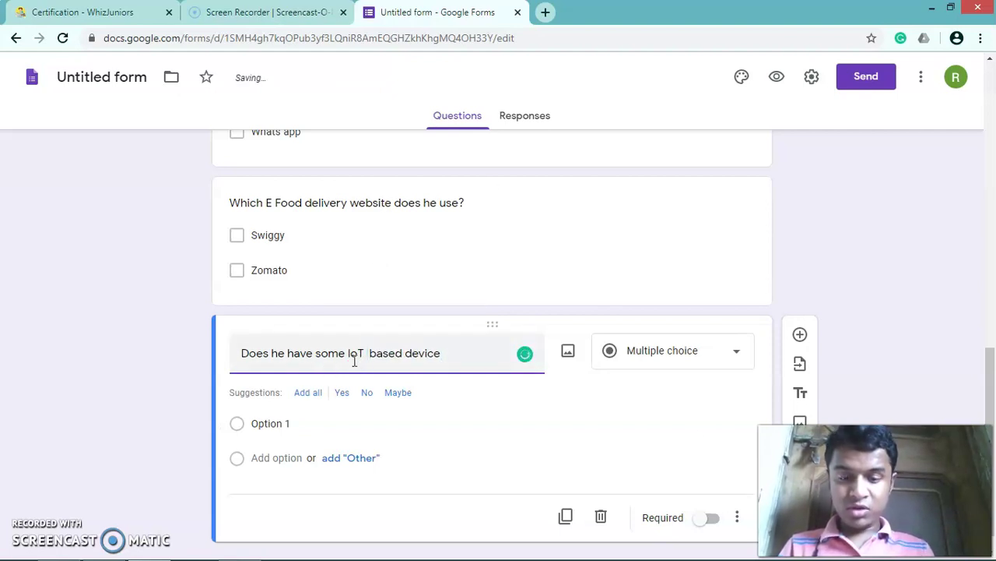
key("BackSpace")
type("(")
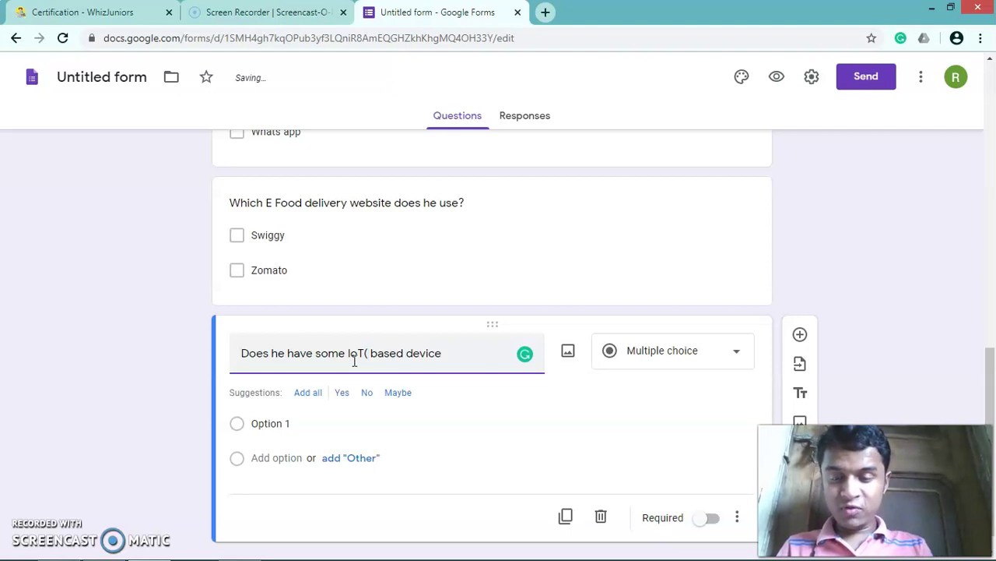
type("Iternet of ")
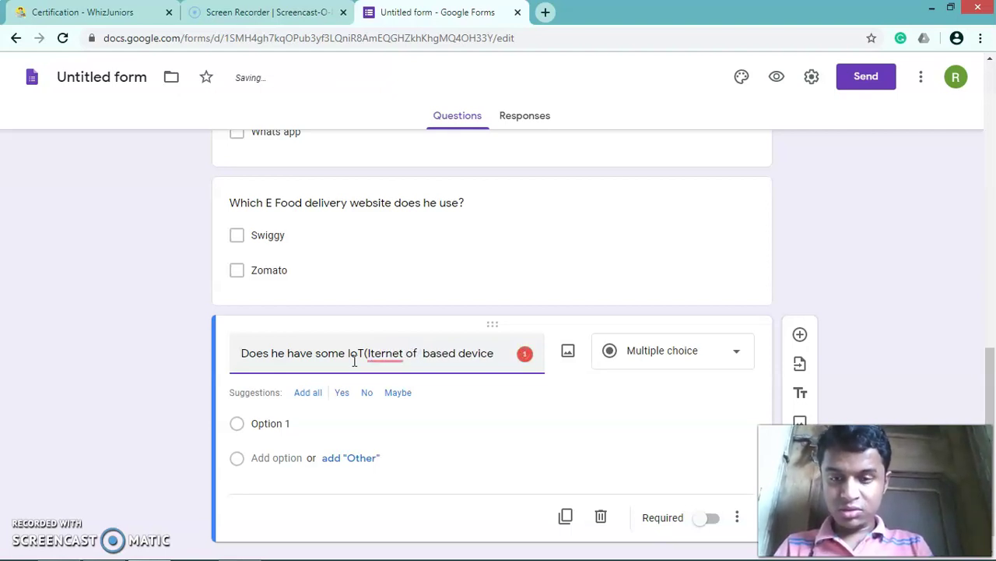
type("Thing")
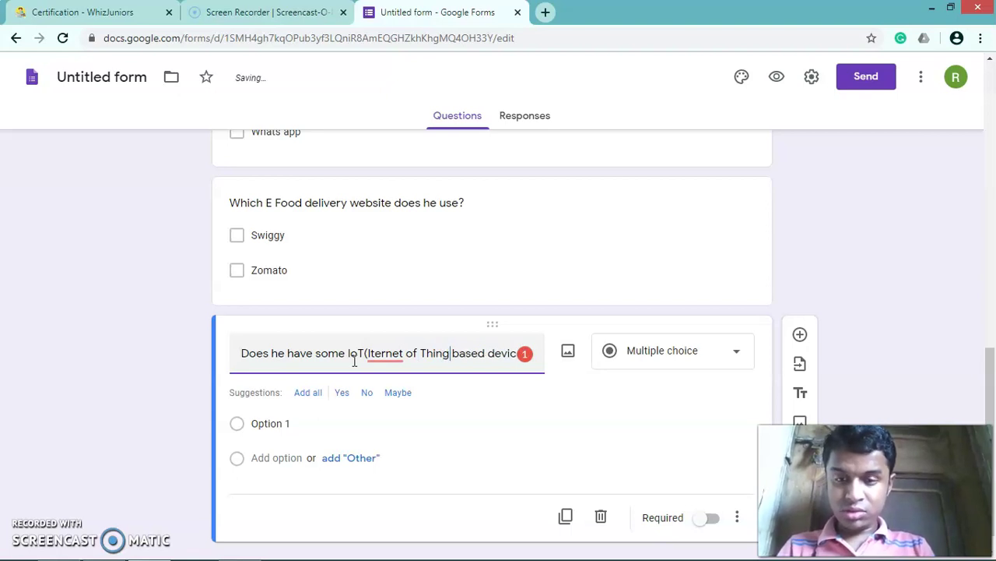
type("d")
key("BackSpace")
type("s")
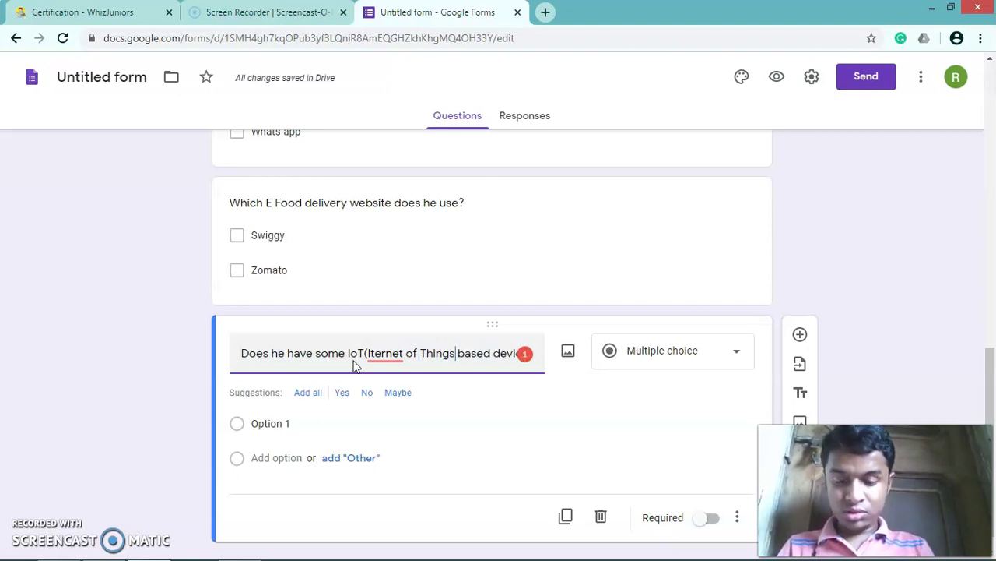
type(")")
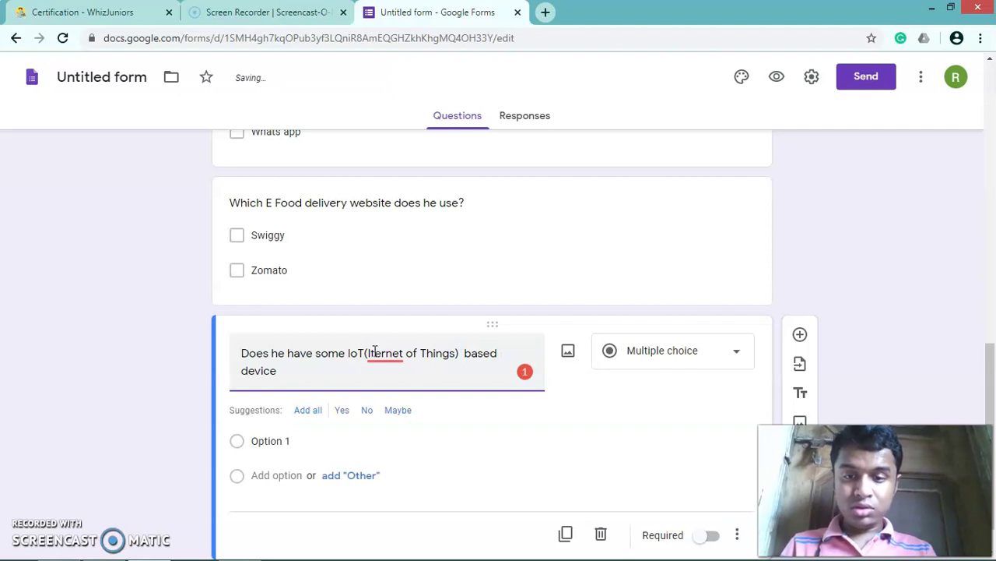
mouse_move(385, 353)
left_click(407, 262)
type("nt")
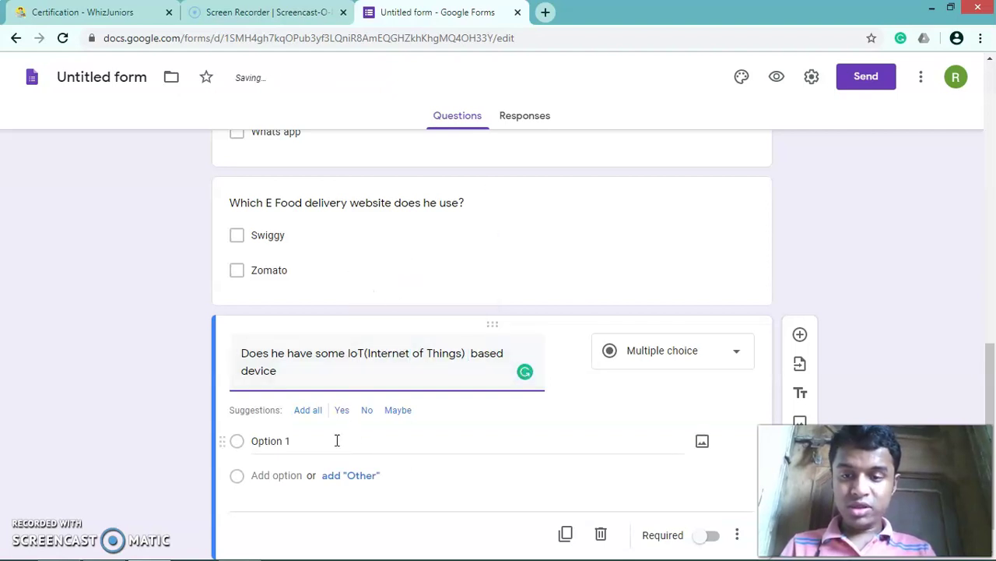
Give the IoT question the answers Yes and No.
left_click(337, 440)
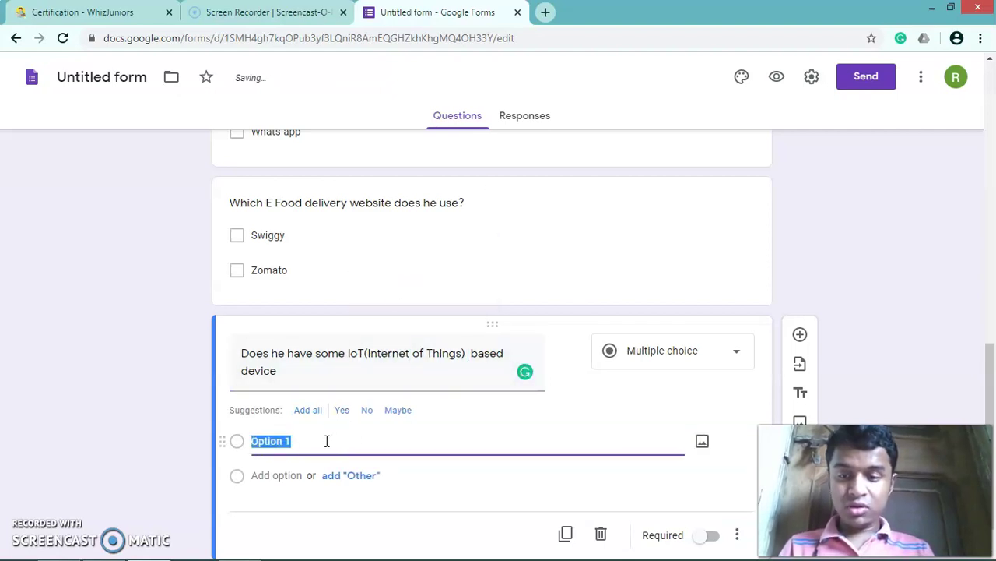
type("Yw")
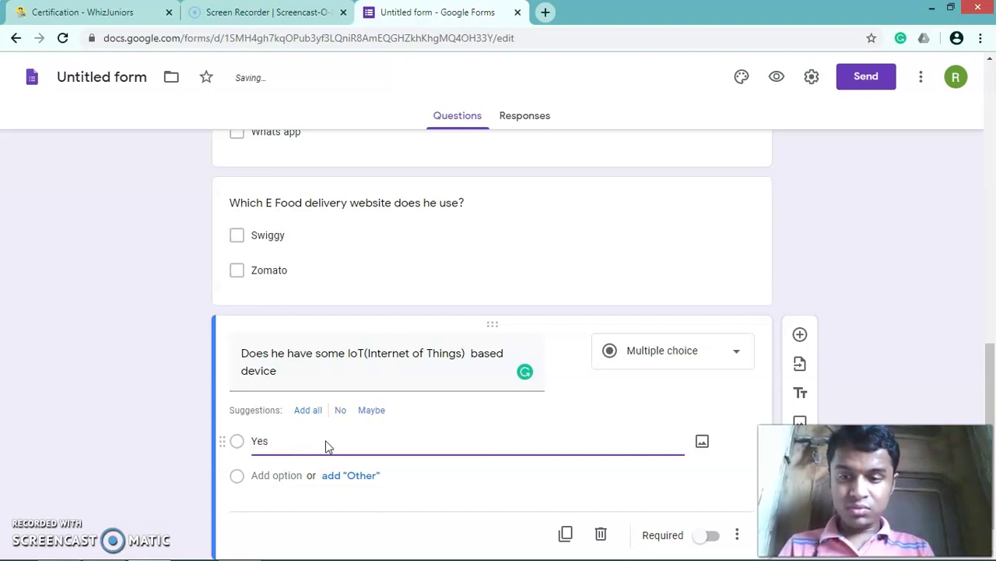
left_click(311, 475)
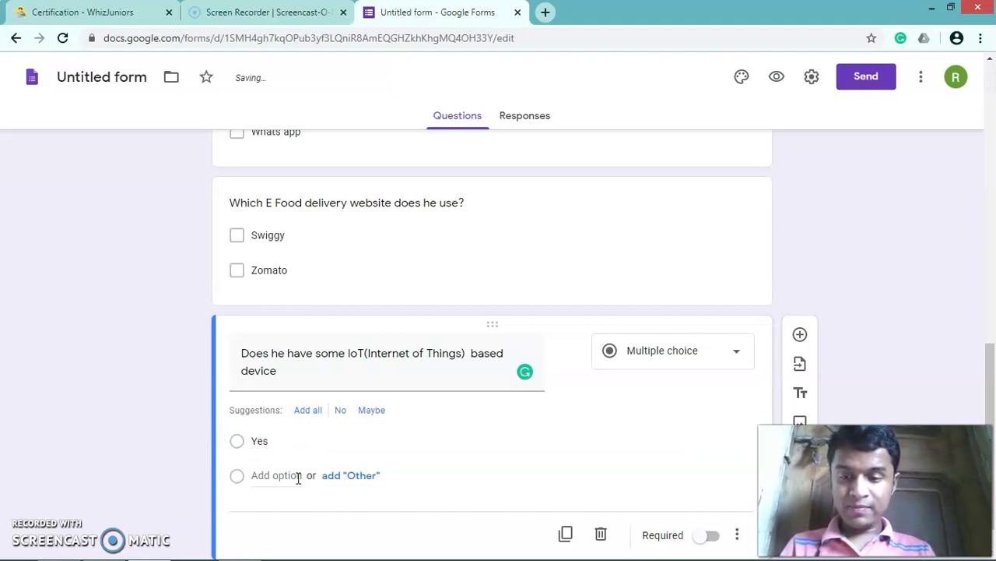
left_click(292, 477)
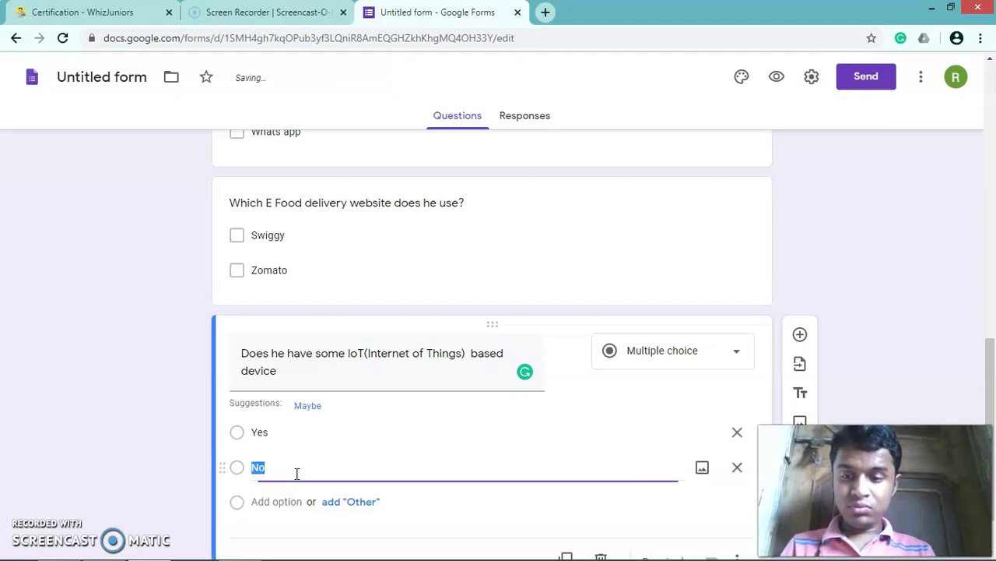
left_click(296, 473)
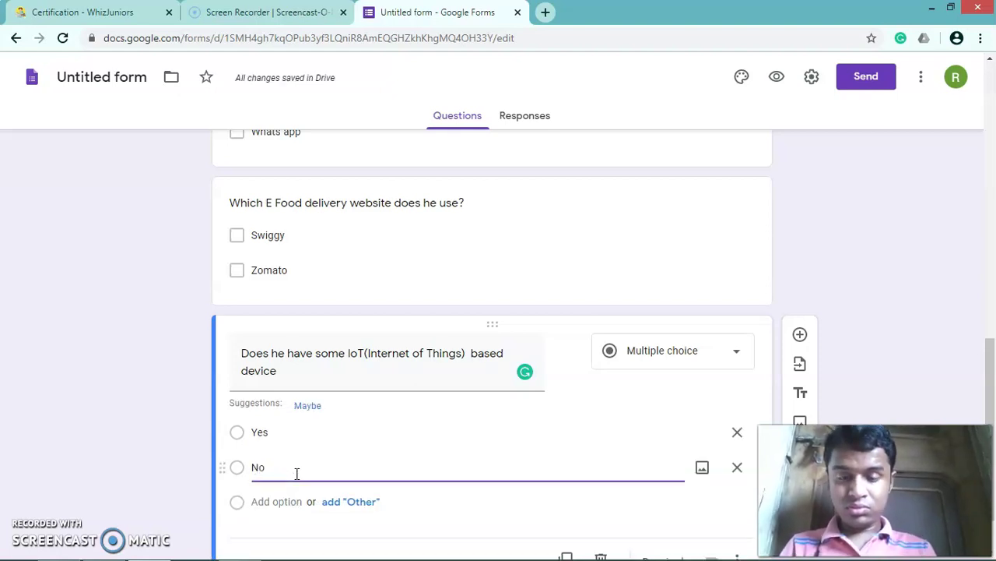
scroll(480, 432, "down", 1)
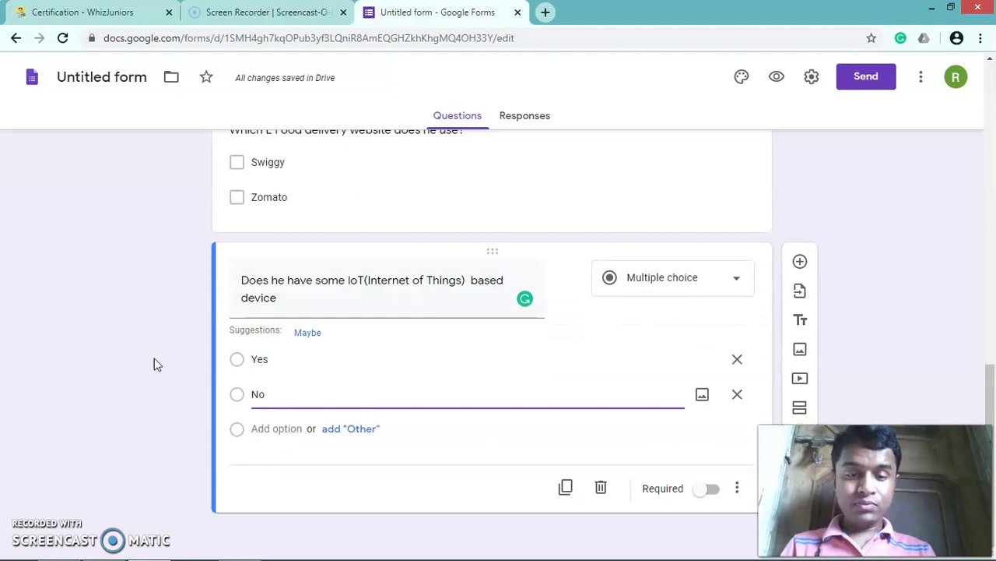
Make the IoT question required and add another blank question.
left_click(282, 304)
triple_click(283, 304)
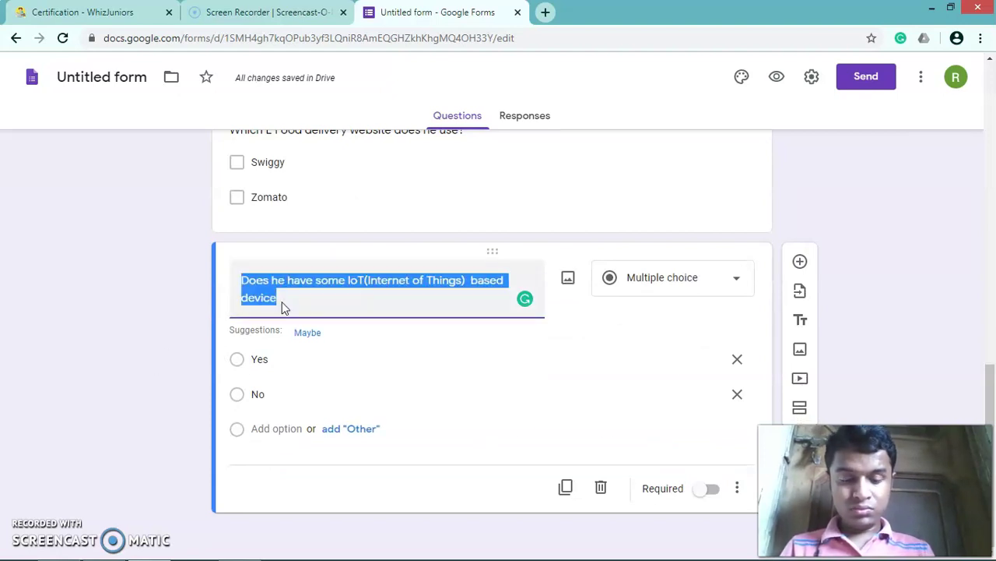
left_click(282, 305)
type("?")
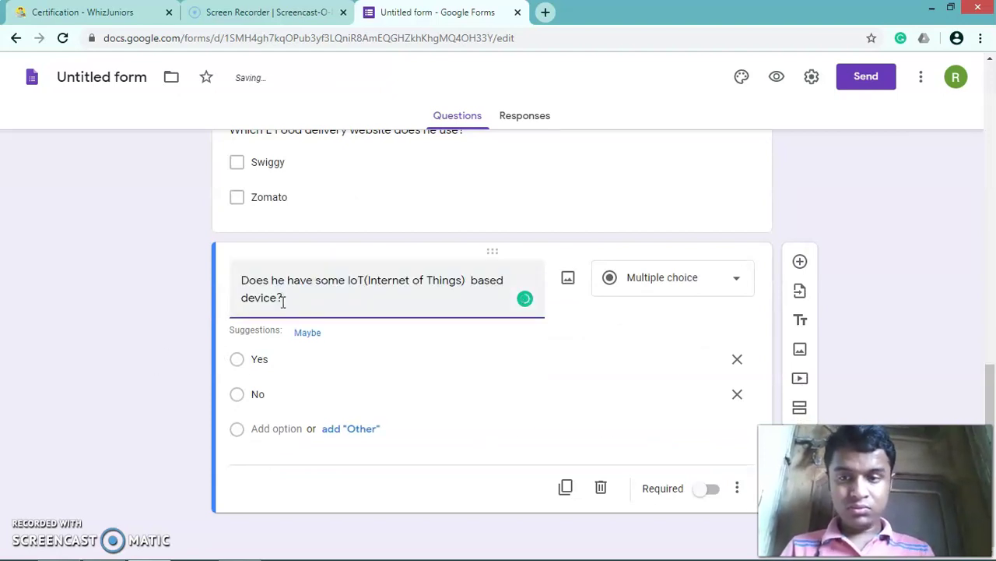
left_click(709, 489)
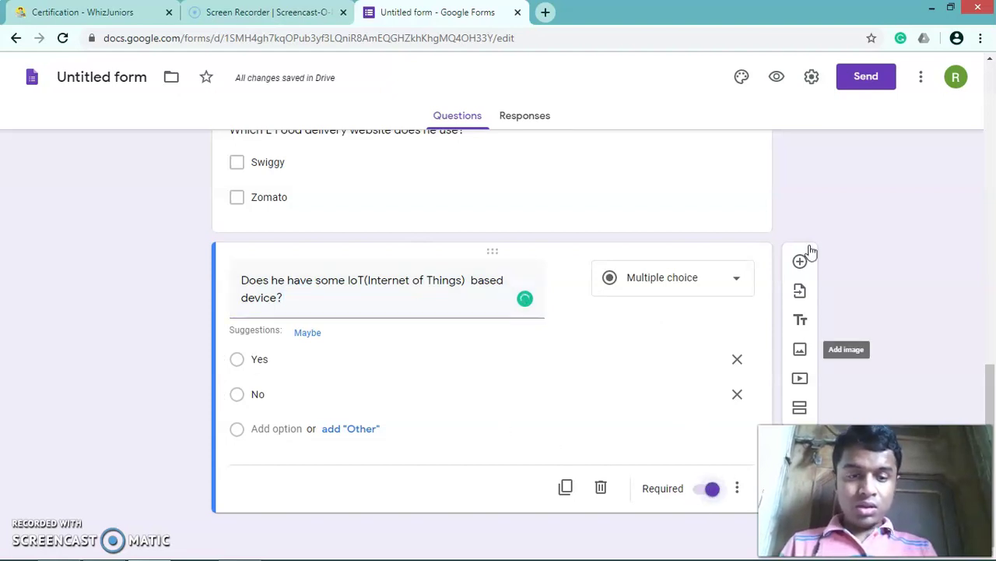
left_click(800, 262)
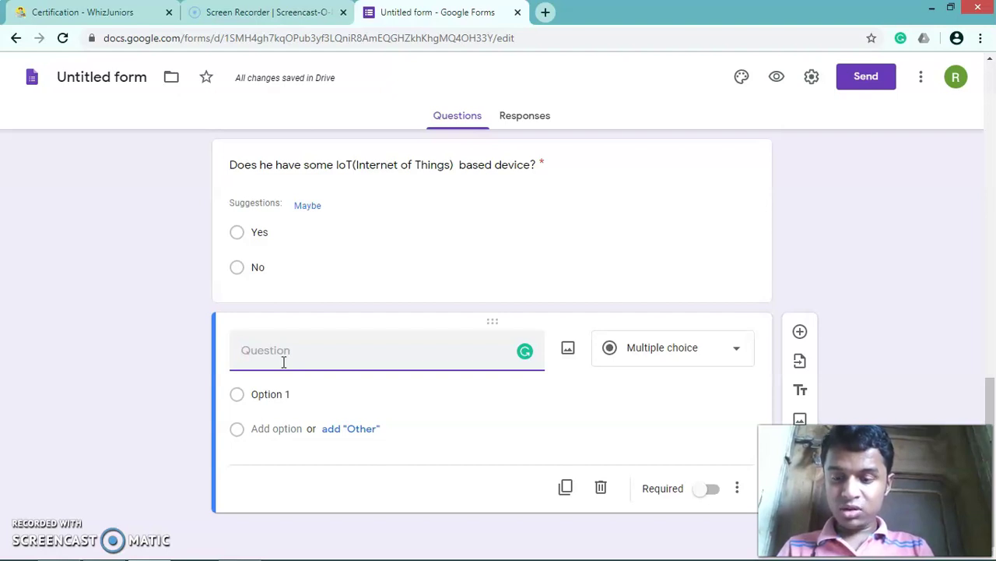
Type the title 'What Type of Phone Does he use? and Why?' in the new question.
type("What")
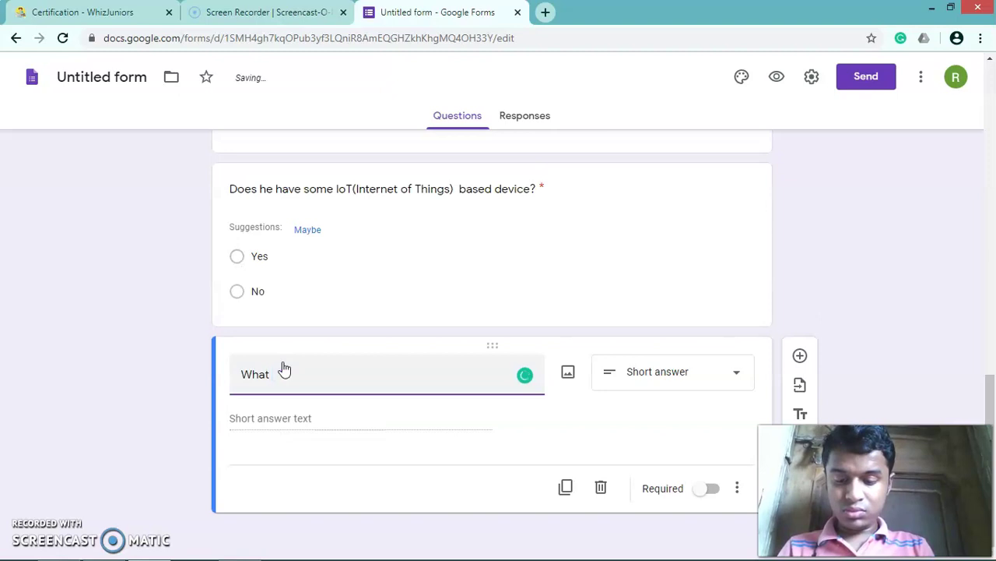
type("Type of Pho")
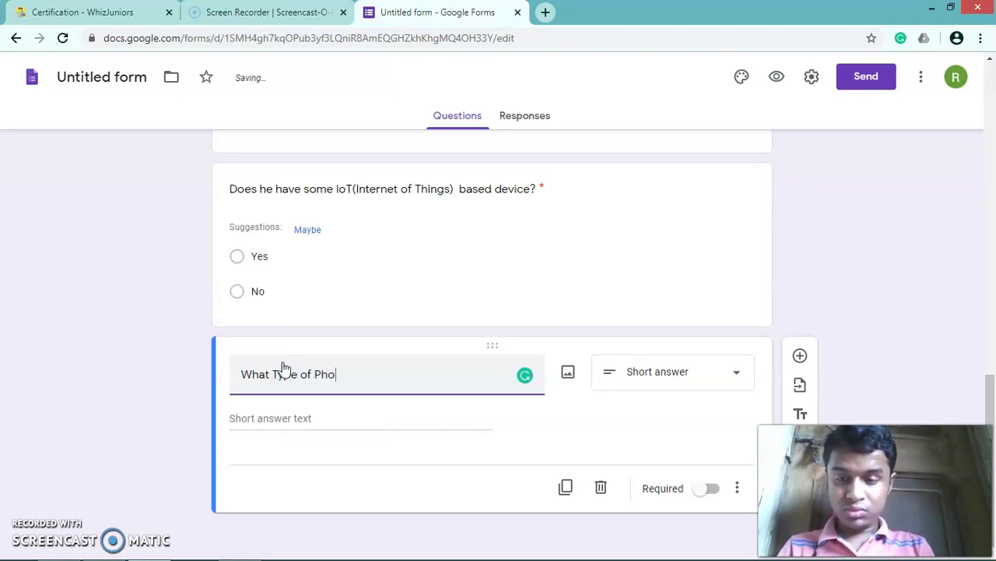
type("ne Does")
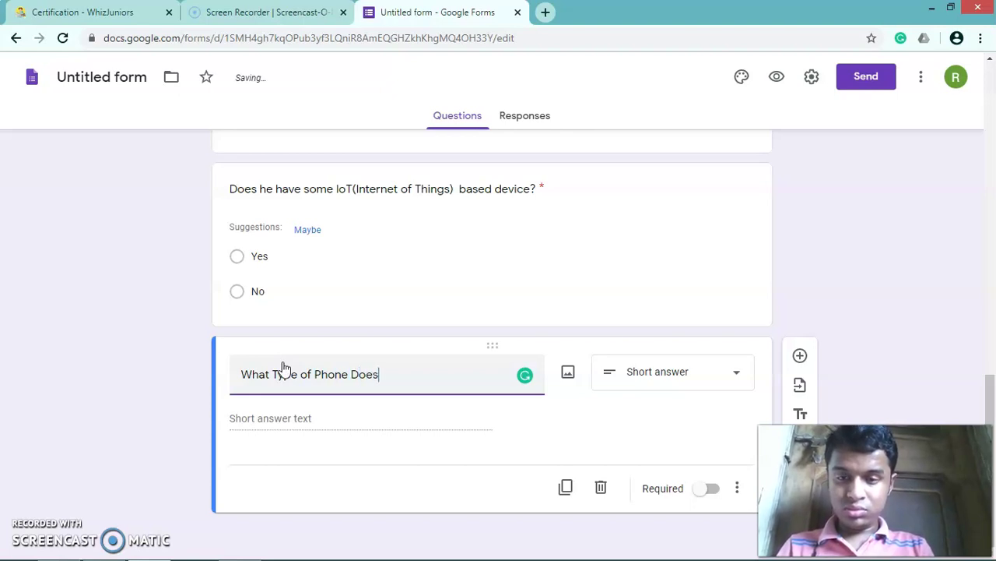
type(" he use")
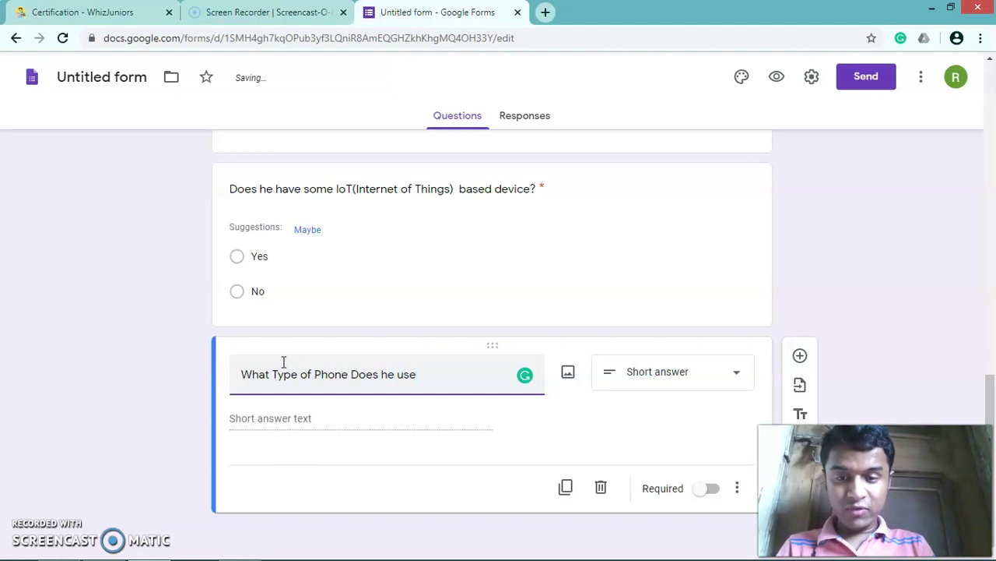
type(">")
type("?")
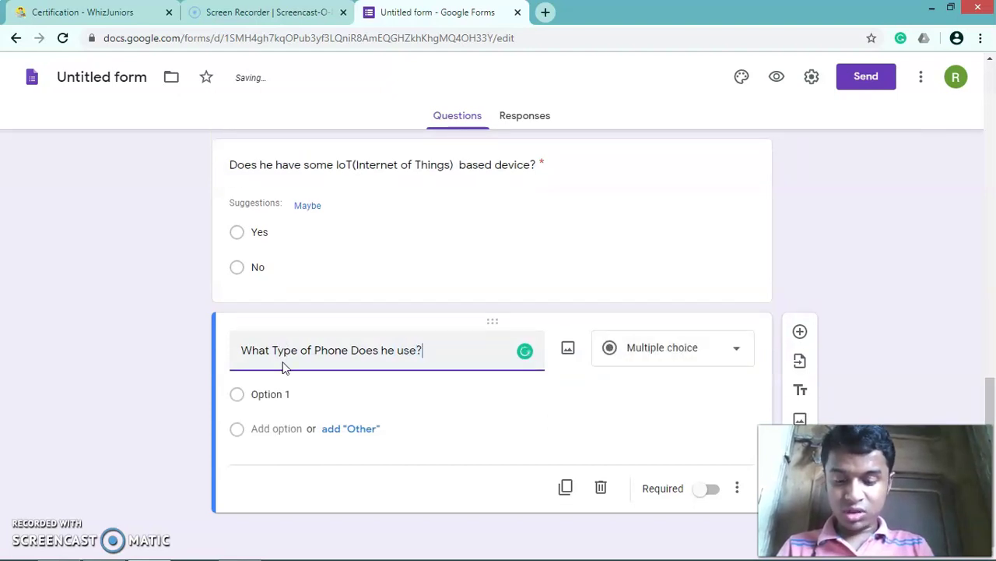
type(" and")
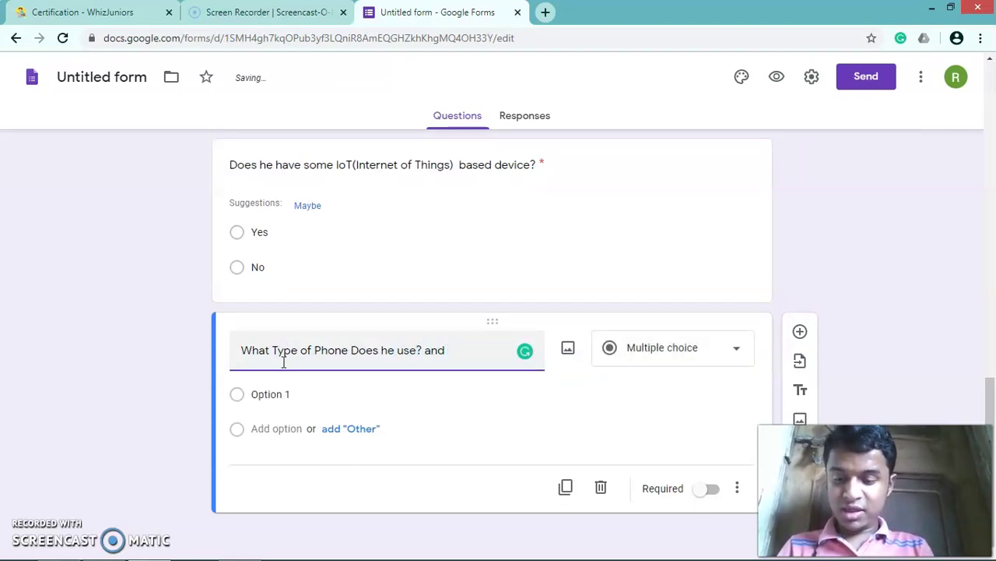
type(" Why")
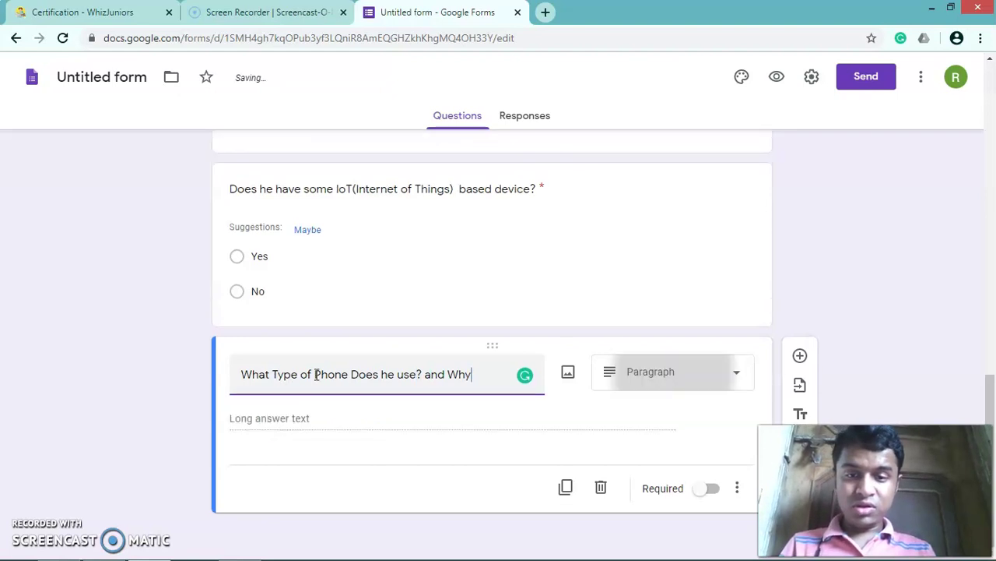
type("?")
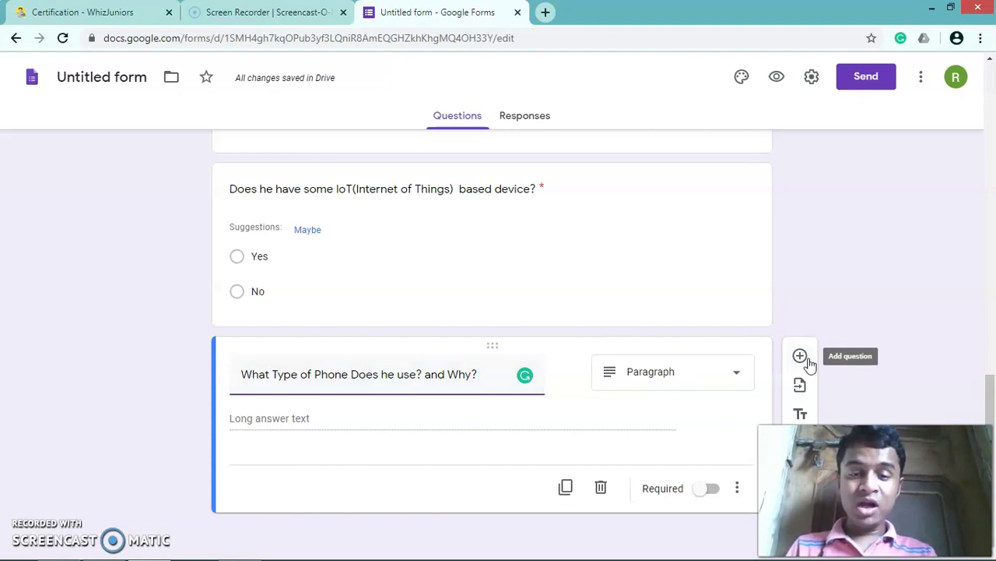
Add a question below the phone question titled 'What technologies are you interested in?'.
left_click(802, 358)
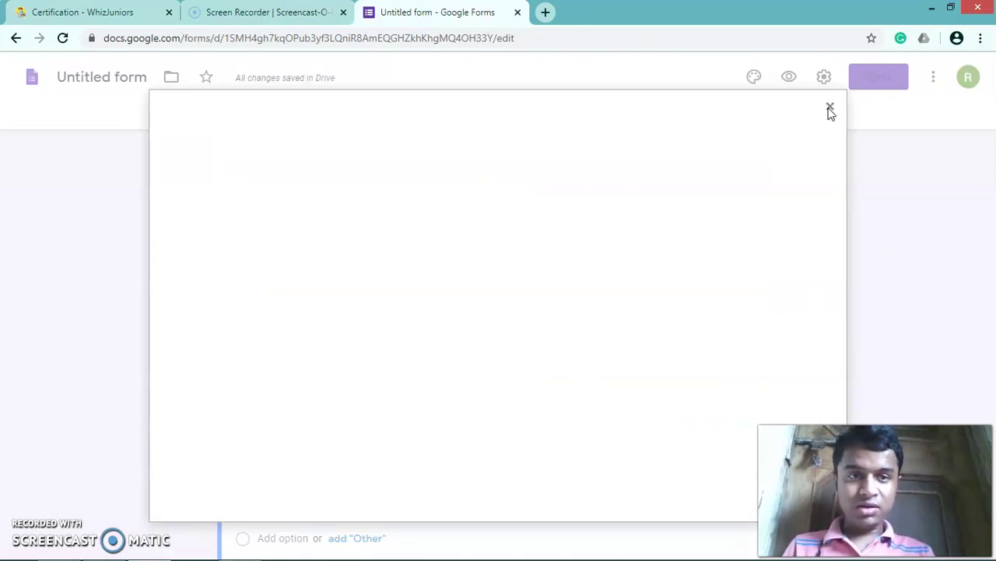
left_click(830, 109)
scroll(740, 405, "down", 2)
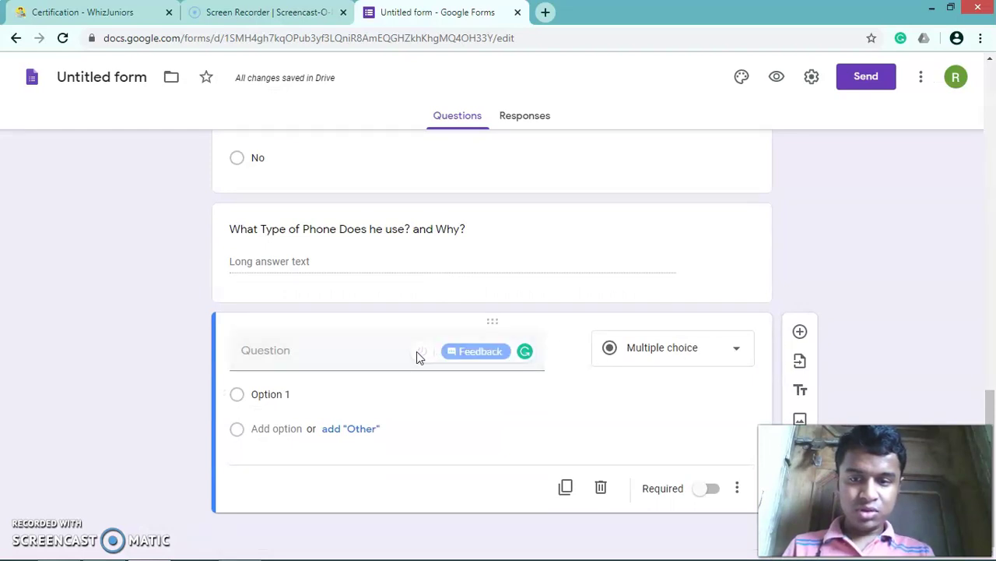
left_click(420, 351)
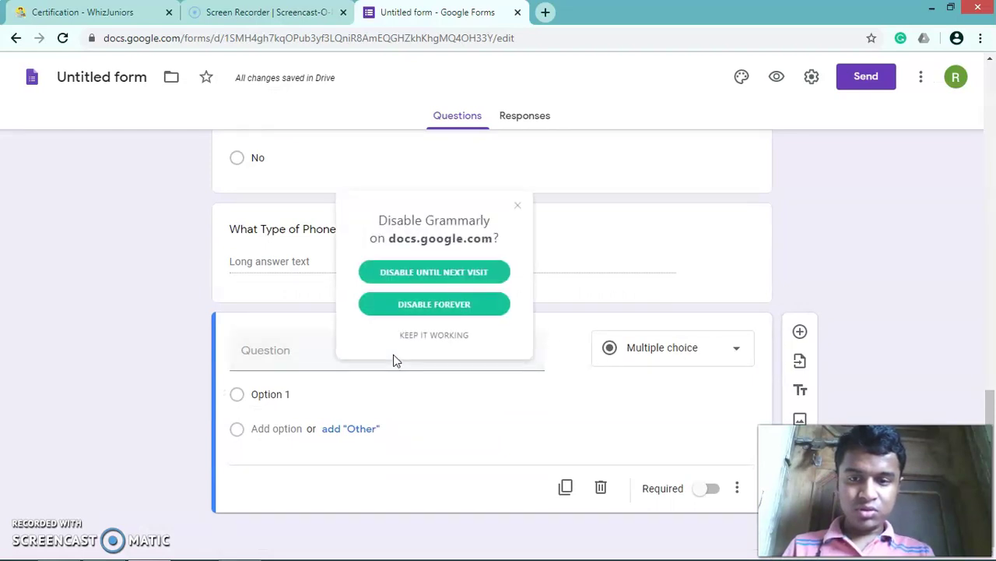
left_click(518, 205)
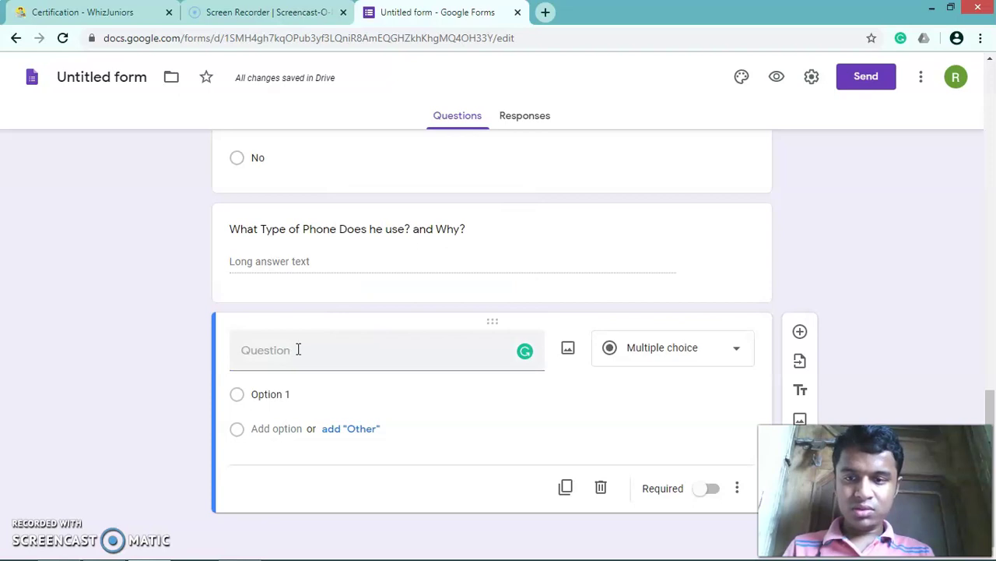
left_click(299, 350)
type("What technologies is ")
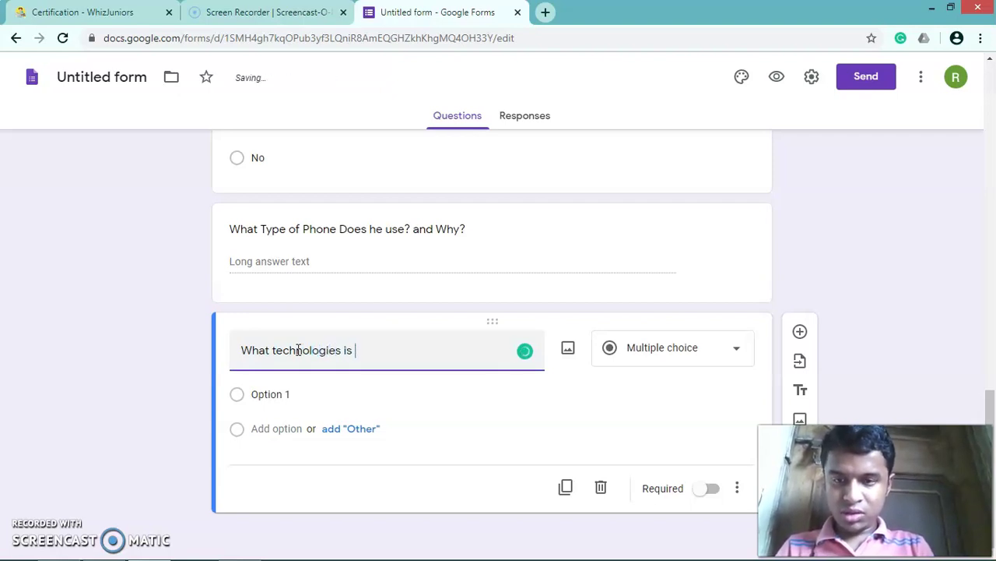
type("he intreseted in")
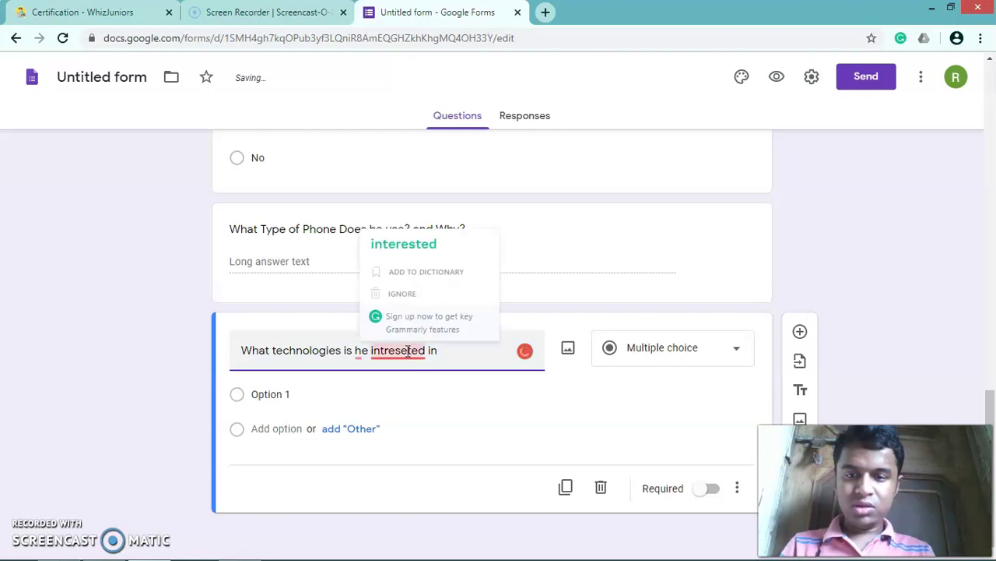
left_click(401, 249)
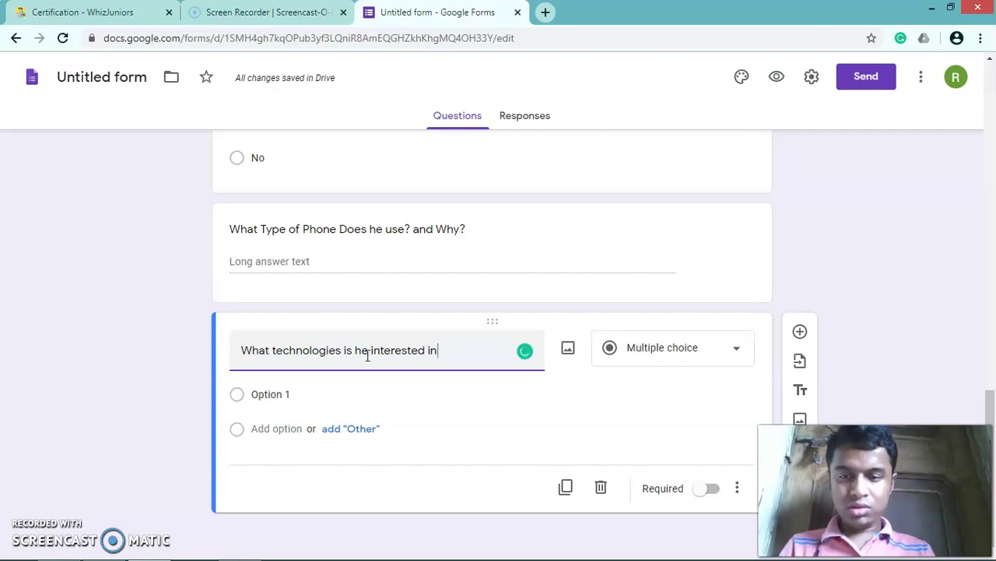
key("BackSpace")
key("BackSpace")
key("BackSpace")
key("BackSpace")
key("BackSpace")
type("are y")
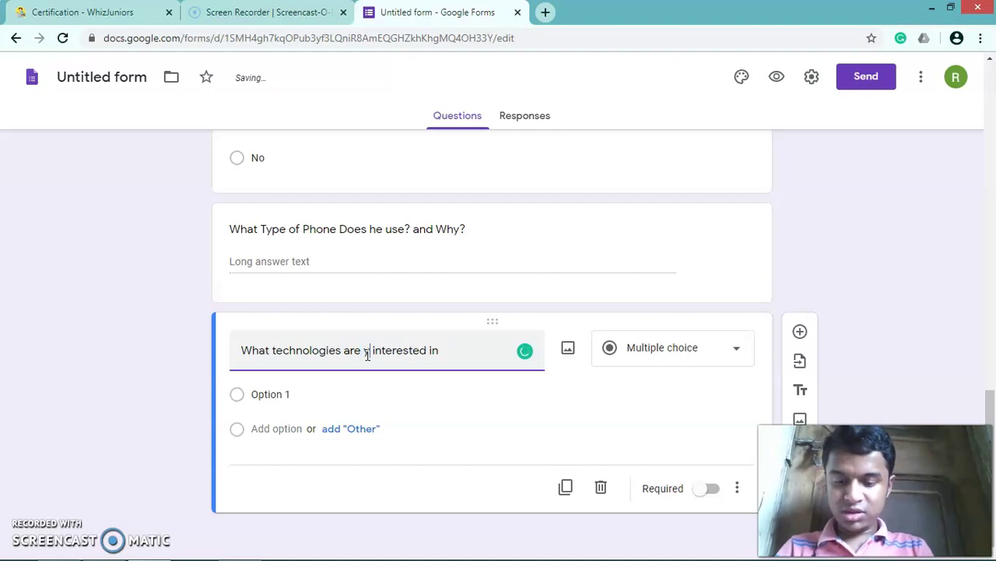
type("ou")
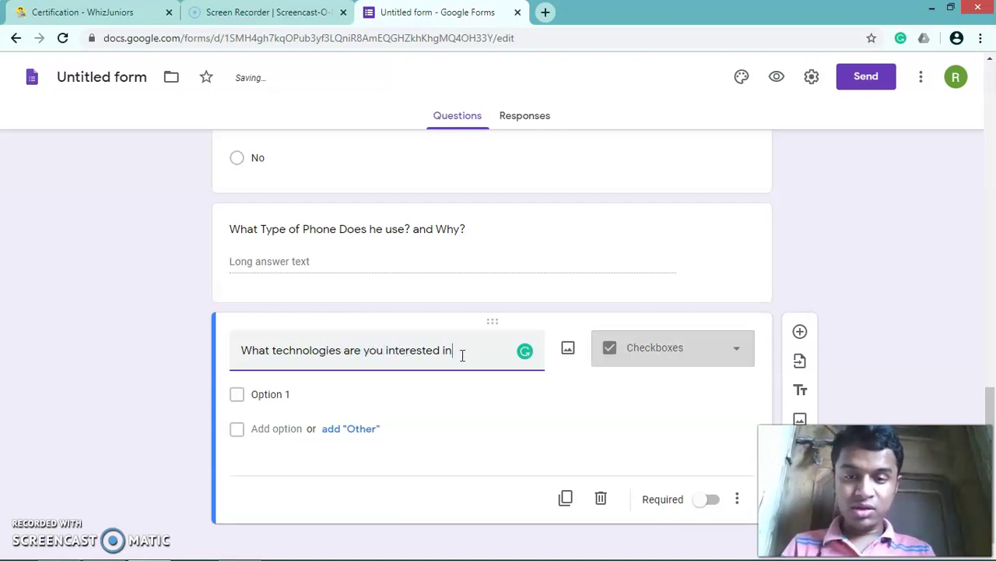
type("?")
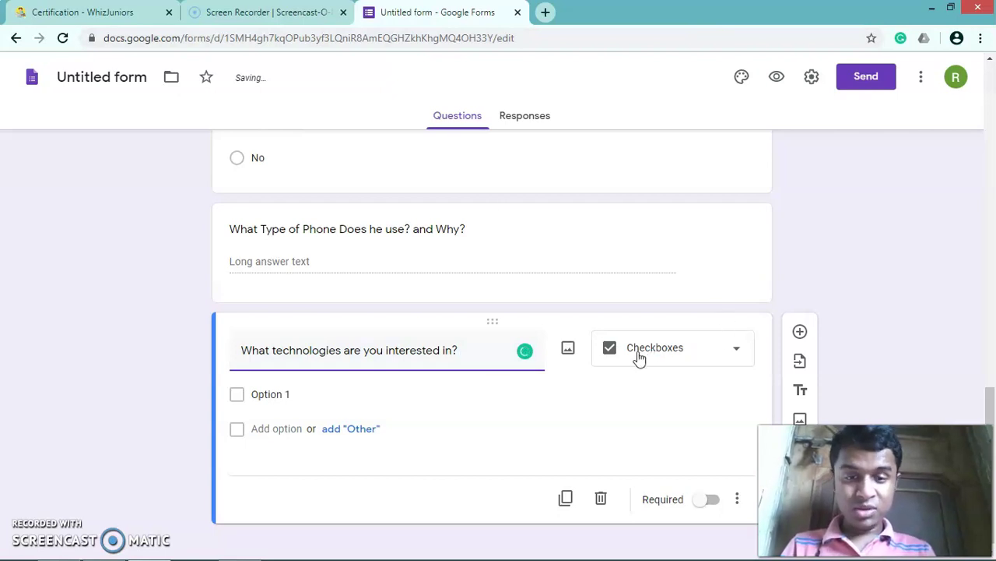
Give the technologies question the choices IOT, ML, AI and Digital Marketing.
left_click(276, 401)
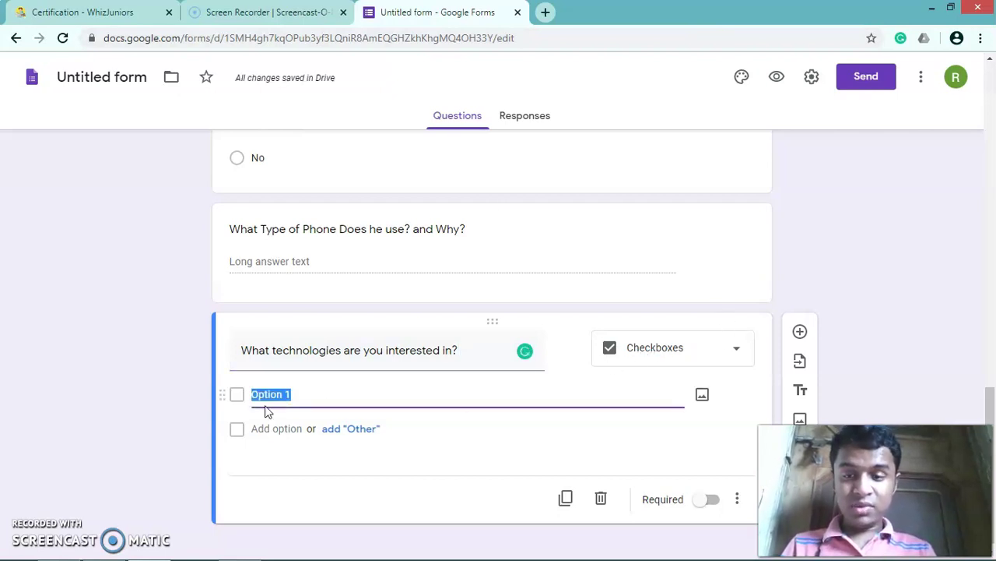
key("BackSpace")
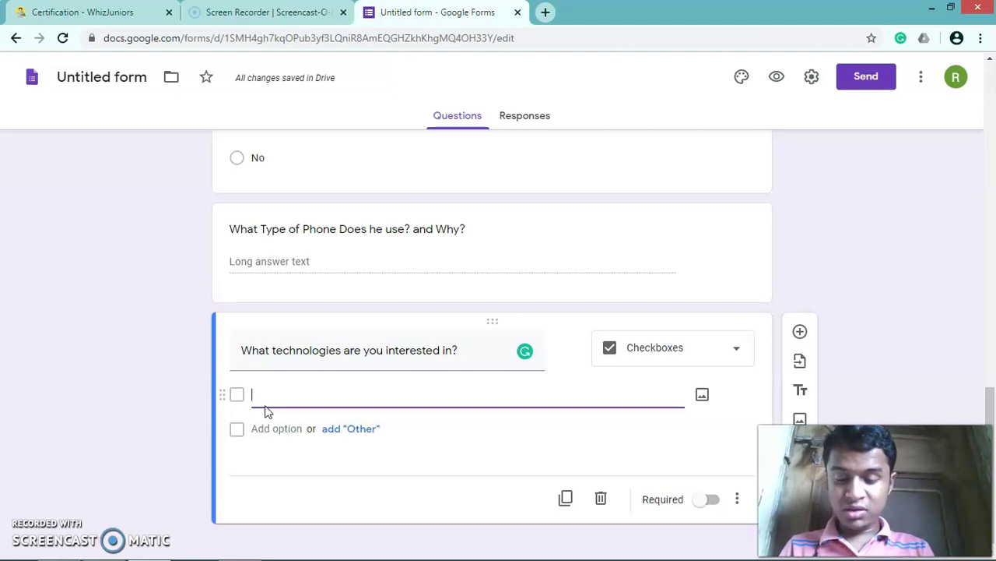
type("o")
key("BackSpace")
type("IOT")
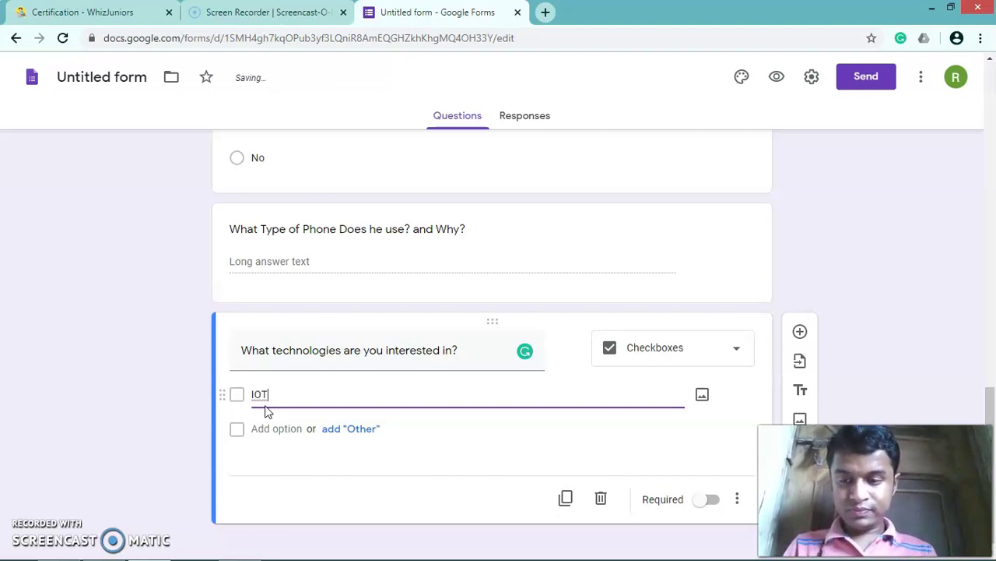
left_click(300, 424)
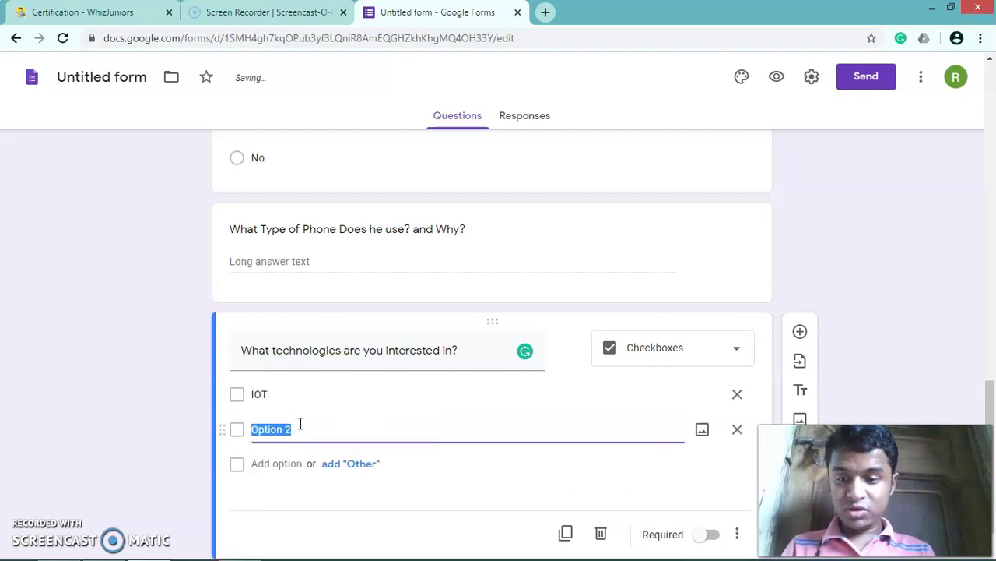
type("ML")
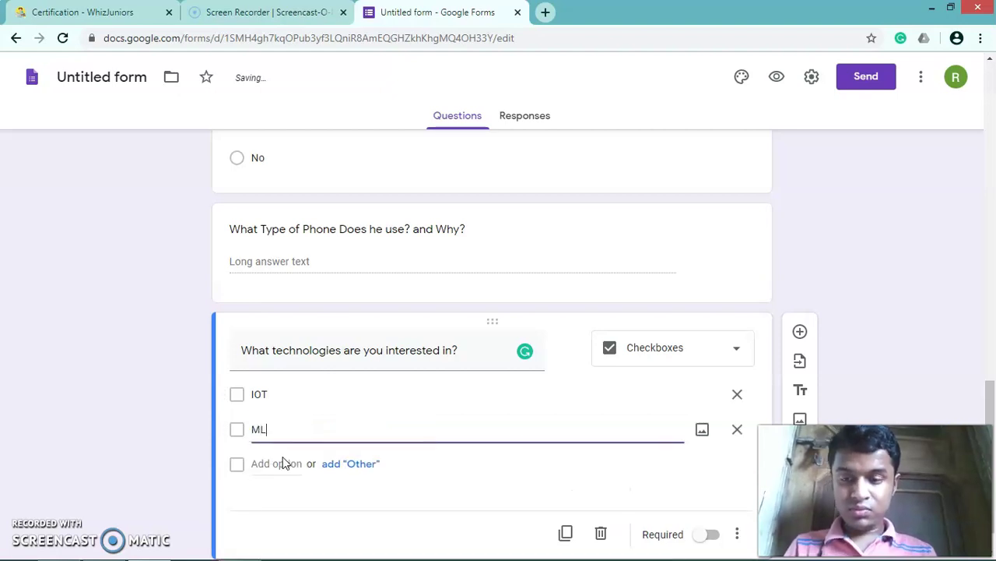
left_click(280, 464)
type("AI")
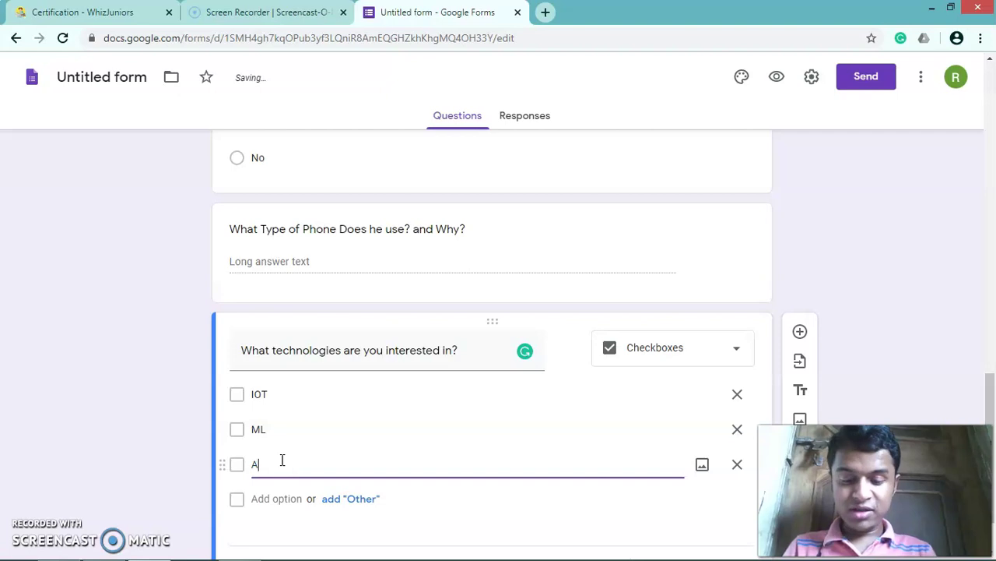
left_click(273, 499)
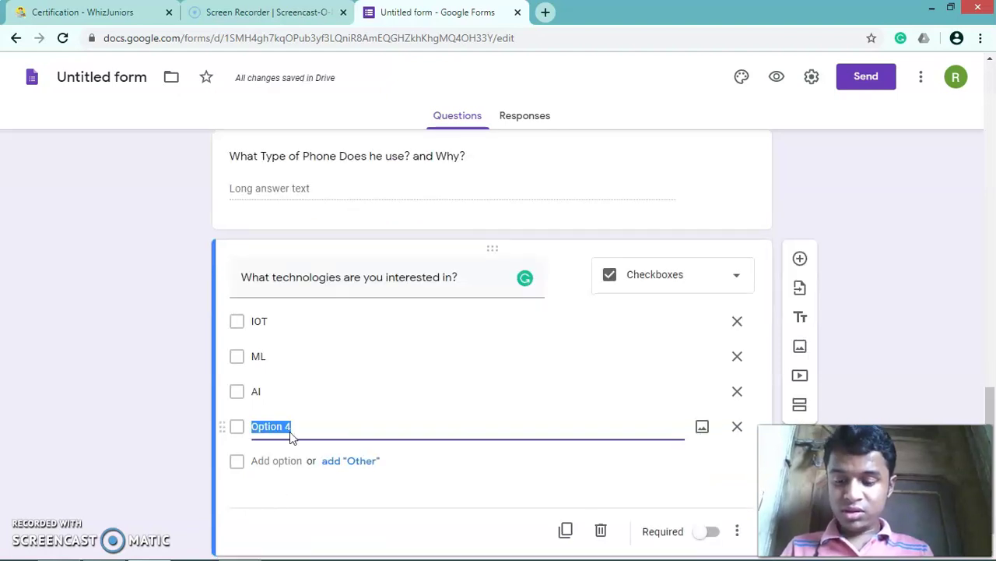
type("Digital Market")
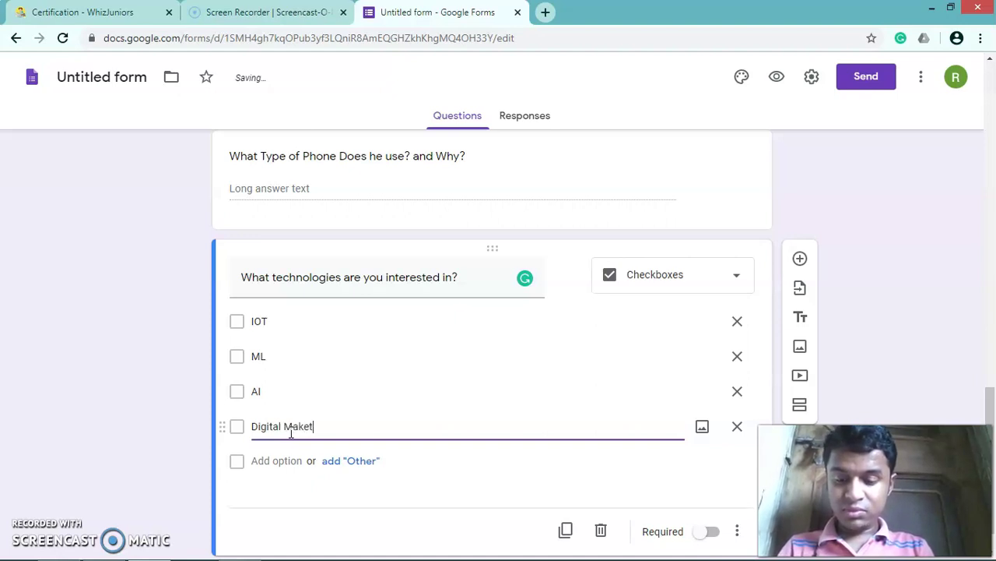
type("ing")
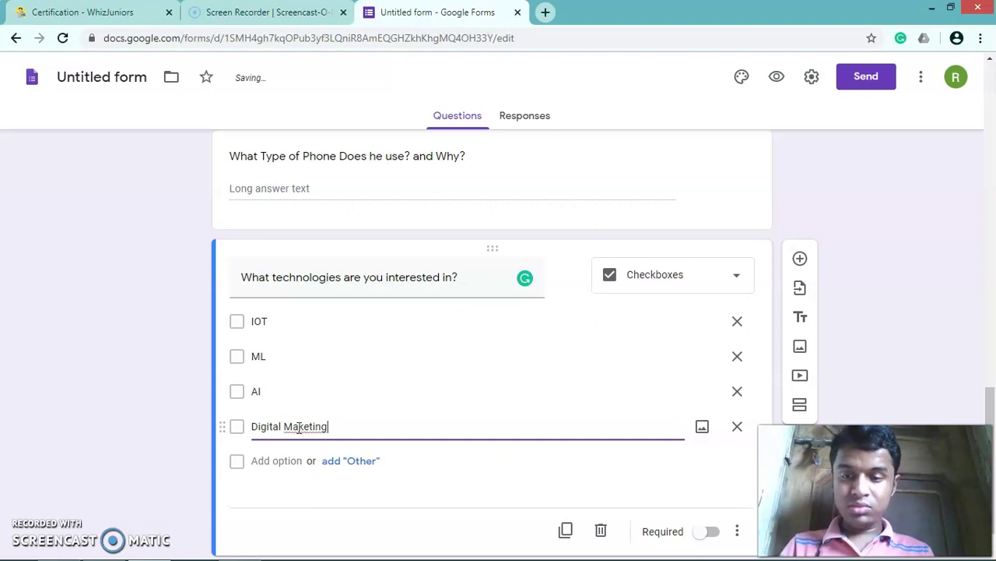
right_click(293, 430)
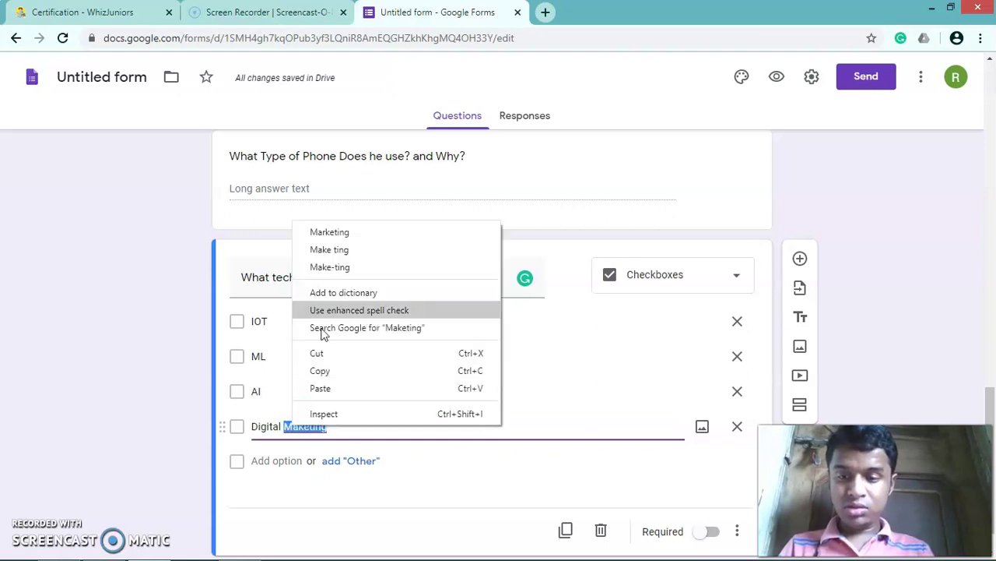
left_click(361, 233)
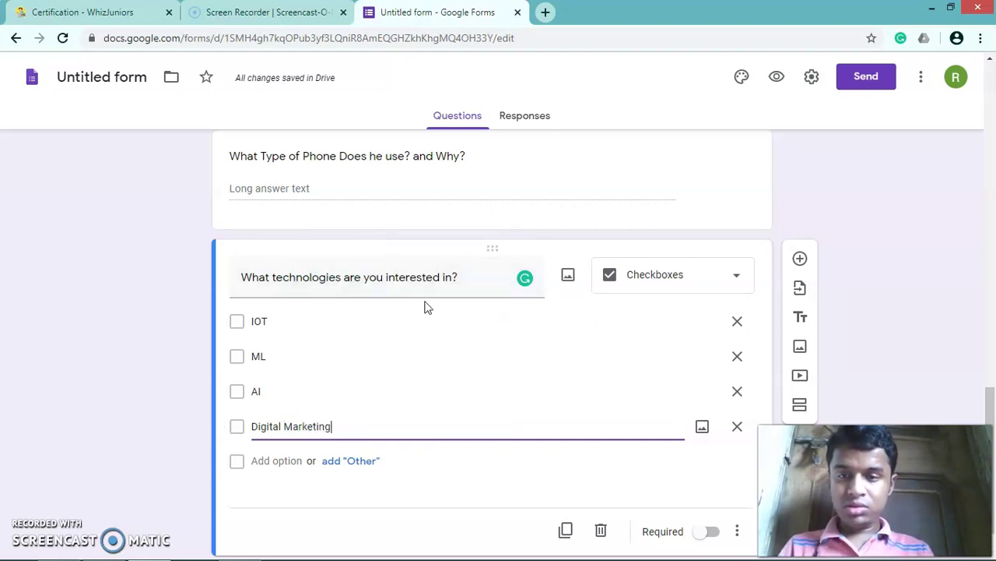
Turn on Required for the technologies checkbox question and the phone-type question.
scroll(447, 325, "up", 3)
scroll(447, 326, "up", 4)
scroll(447, 330, "up", 7)
scroll(447, 330, "down", 11)
scroll(446, 330, "down", 3)
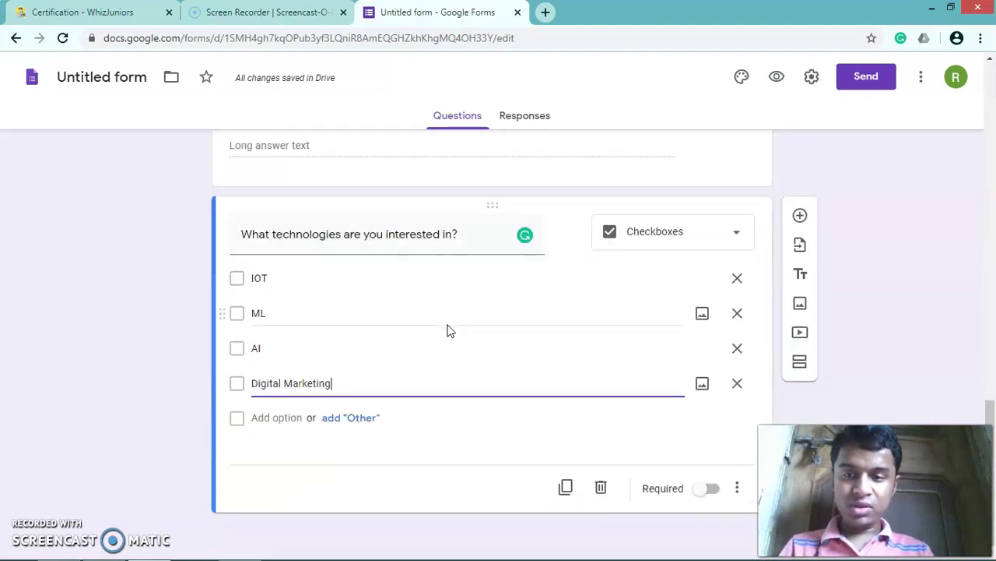
left_click(713, 491)
scroll(714, 497, "up", 3)
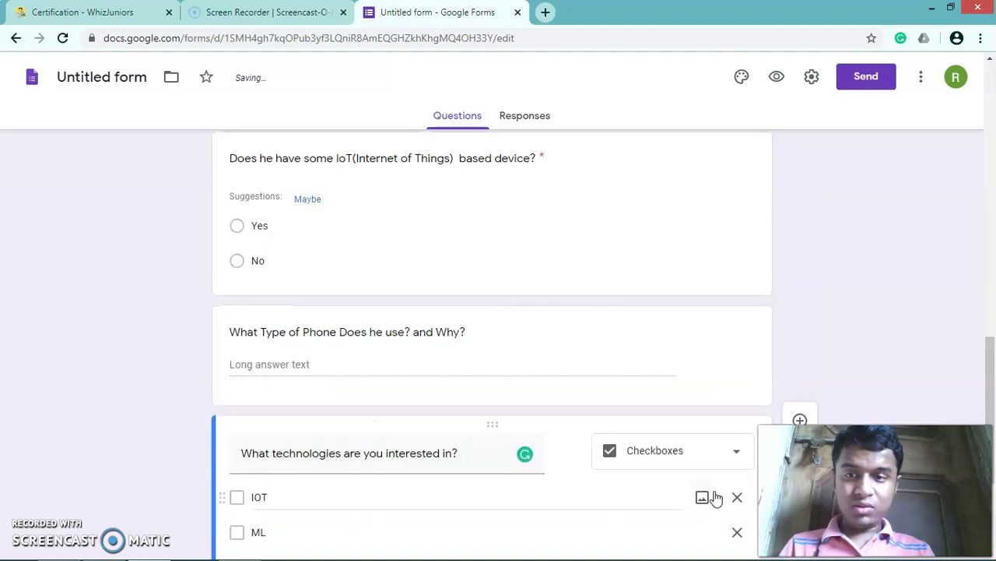
left_click(535, 353)
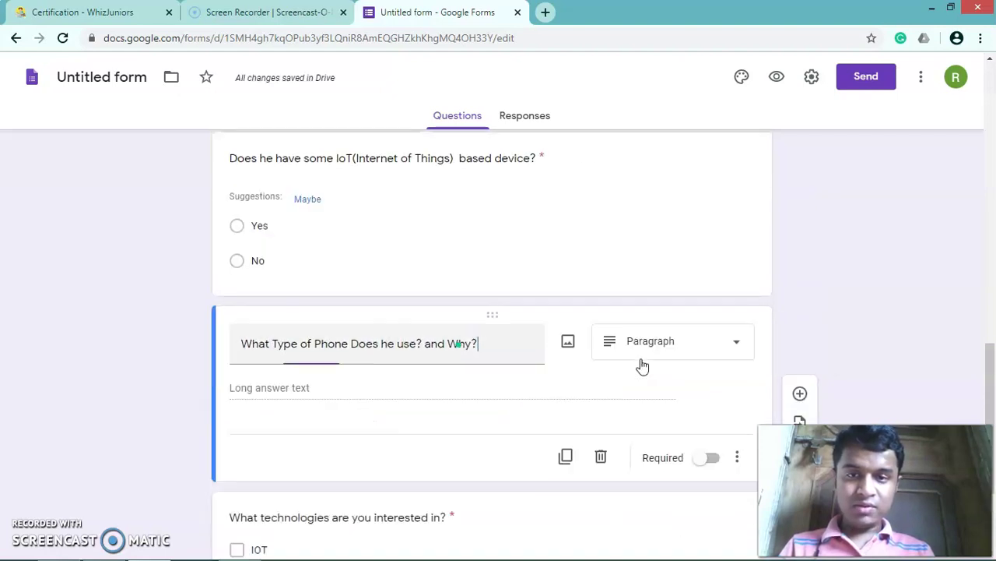
left_click(703, 458)
scroll(673, 455, "down", 3)
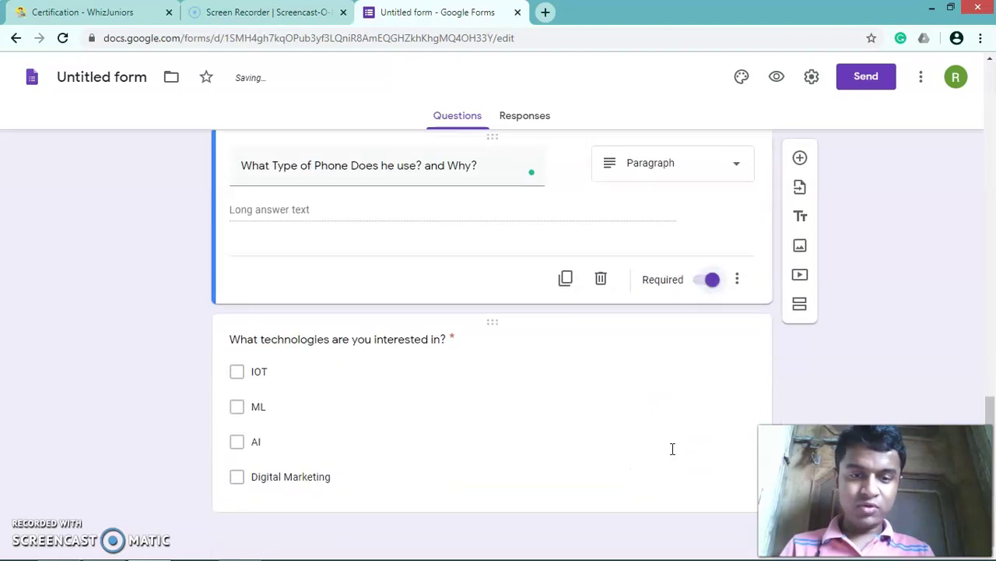
left_click(744, 360)
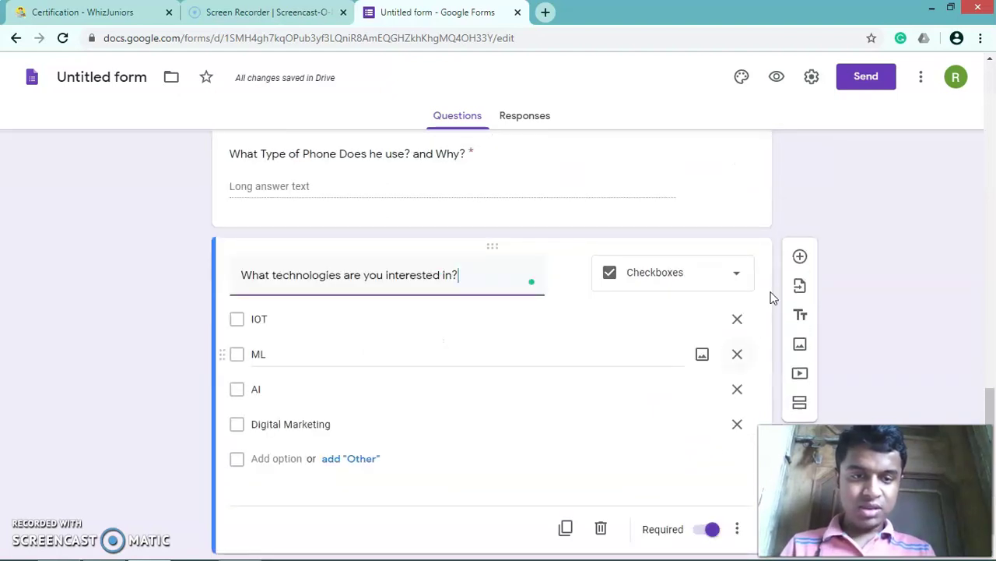
Add a question reading 'Does use some smart band if Yes why and if not Why not?'.
left_click(802, 257)
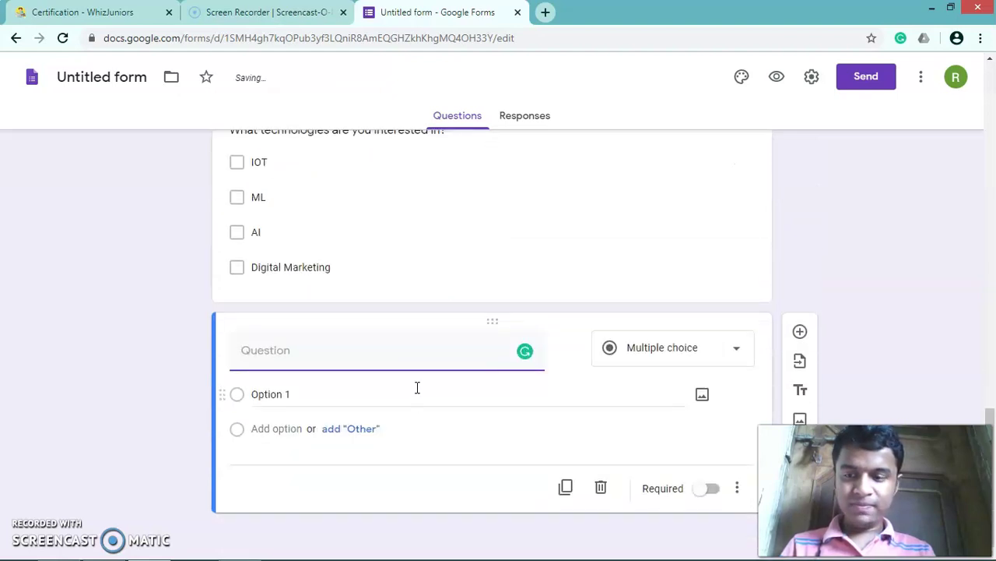
scroll(417, 388, "up", 2)
scroll(418, 388, "up", 4)
scroll(417, 388, "up", 4)
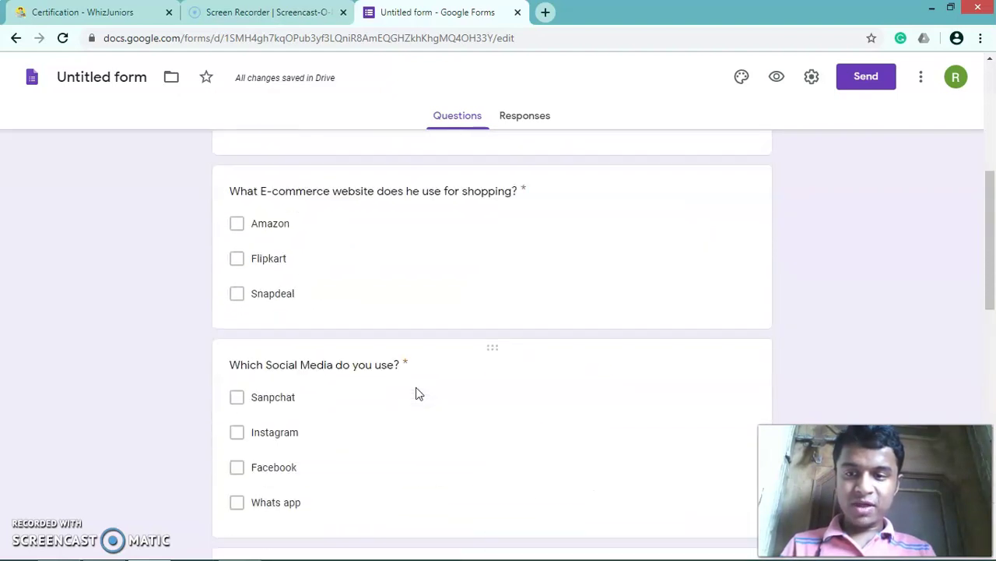
scroll(416, 389, "up", 2)
scroll(416, 389, "up", 3)
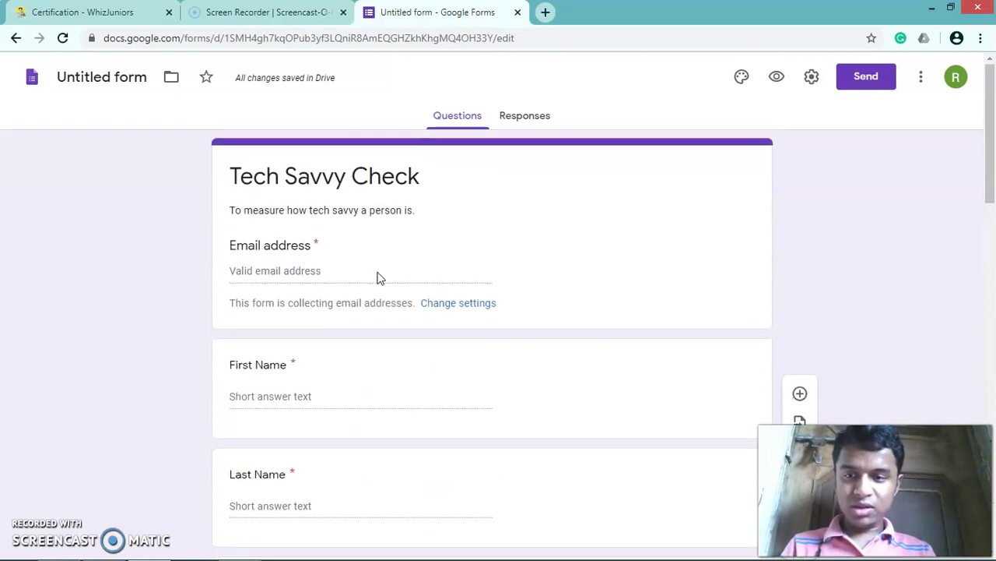
scroll(362, 335, "down", 2)
scroll(360, 355, "down", 2)
scroll(358, 358, "down", 1)
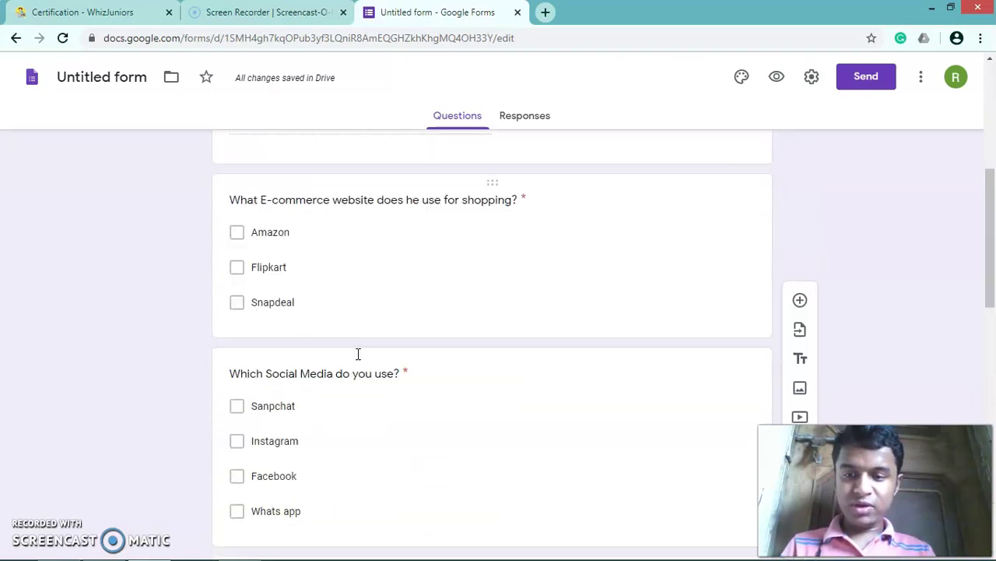
scroll(358, 358, "down", 2)
scroll(358, 358, "down", 3)
scroll(358, 358, "down", 1)
scroll(358, 358, "down", 2)
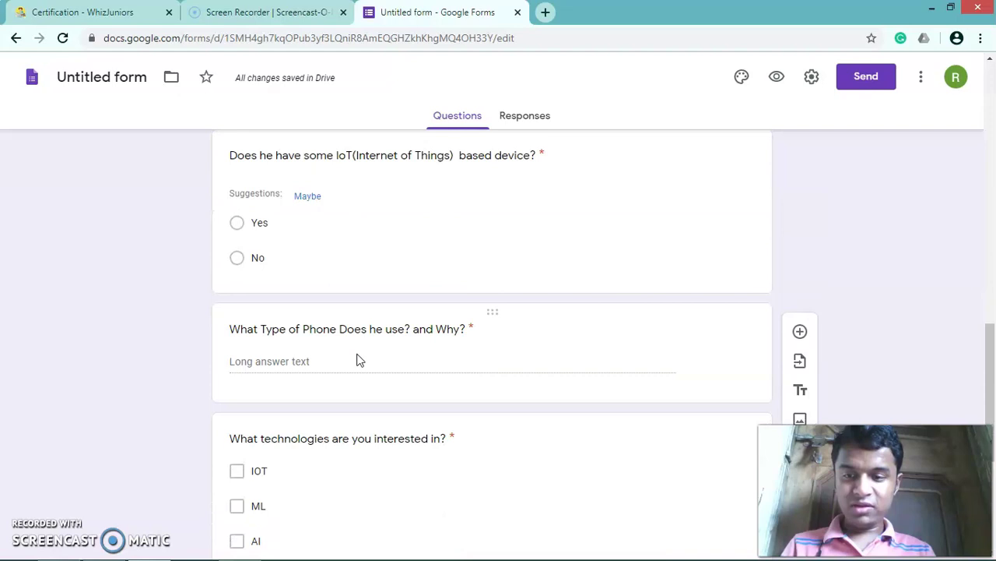
scroll(358, 360, "down", 1)
scroll(358, 358, "down", 2)
scroll(358, 355, "down", 1)
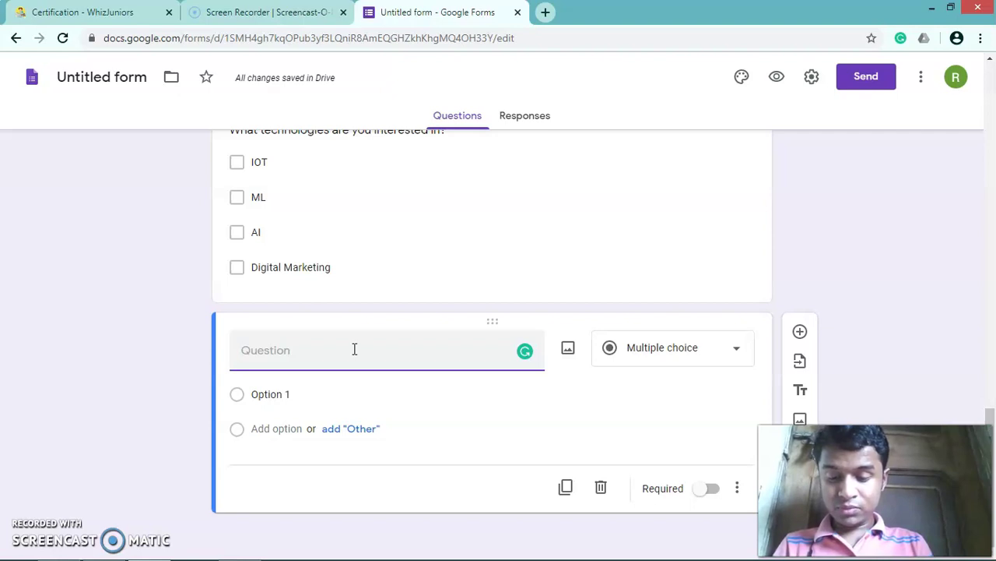
type("Does")
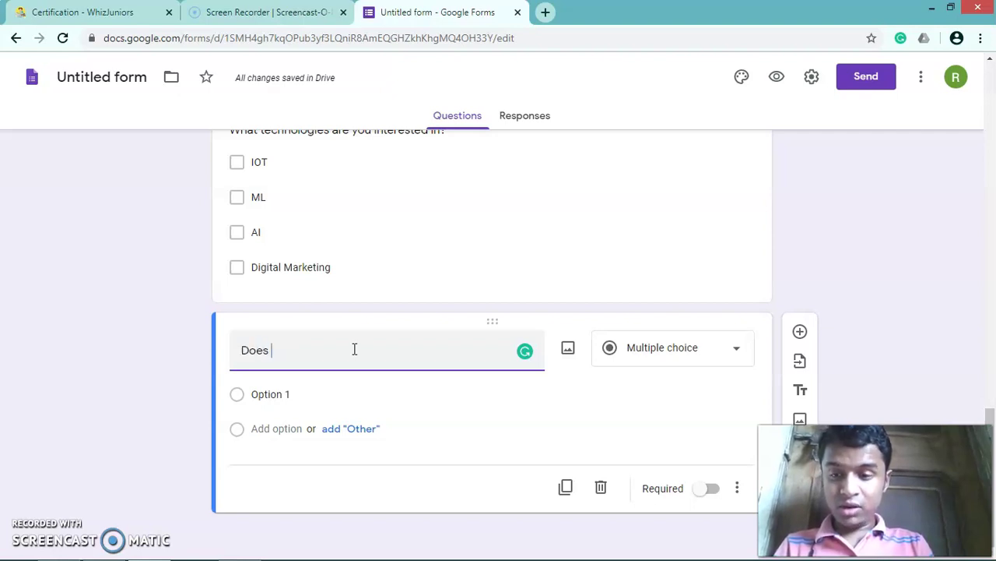
type(" use some smart band")
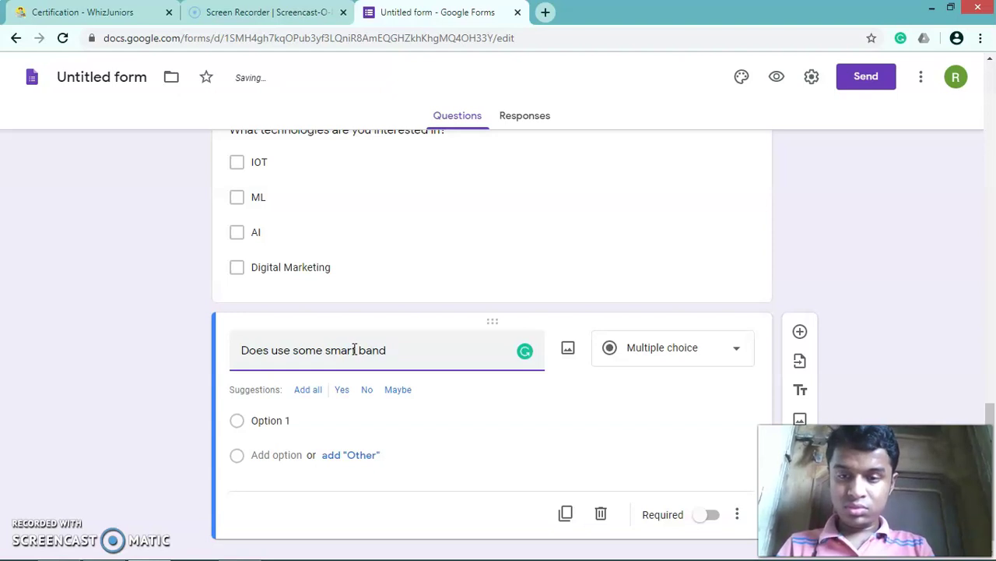
type(" if Y")
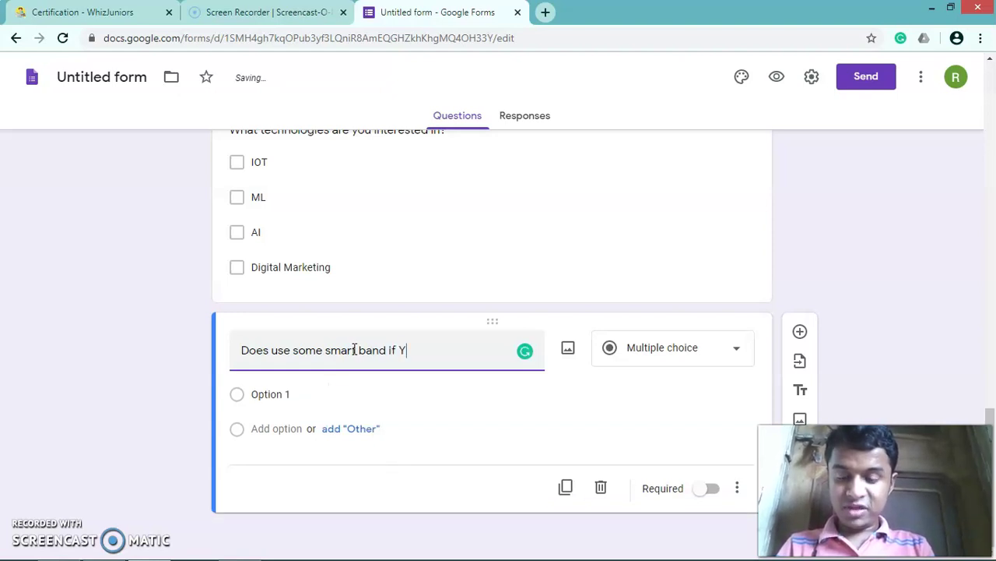
type("es why and if not Why")
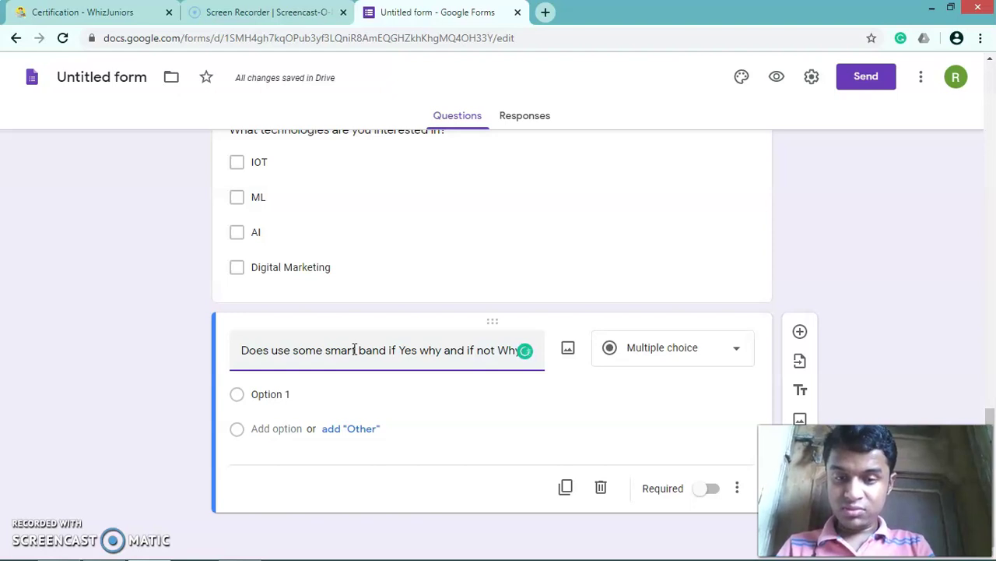
type(" not?")
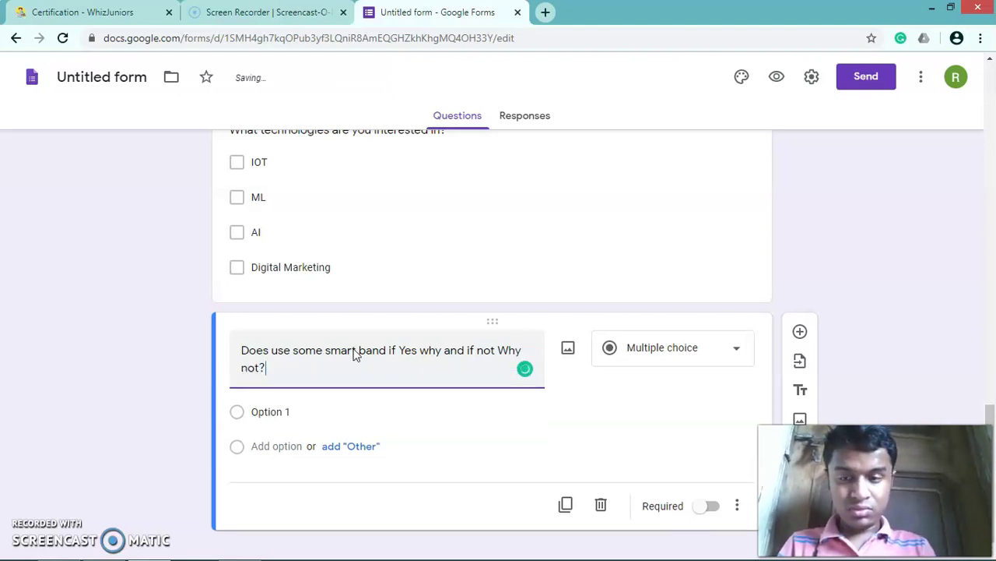
Make the smart band question a required Short answer question.
left_click(623, 359)
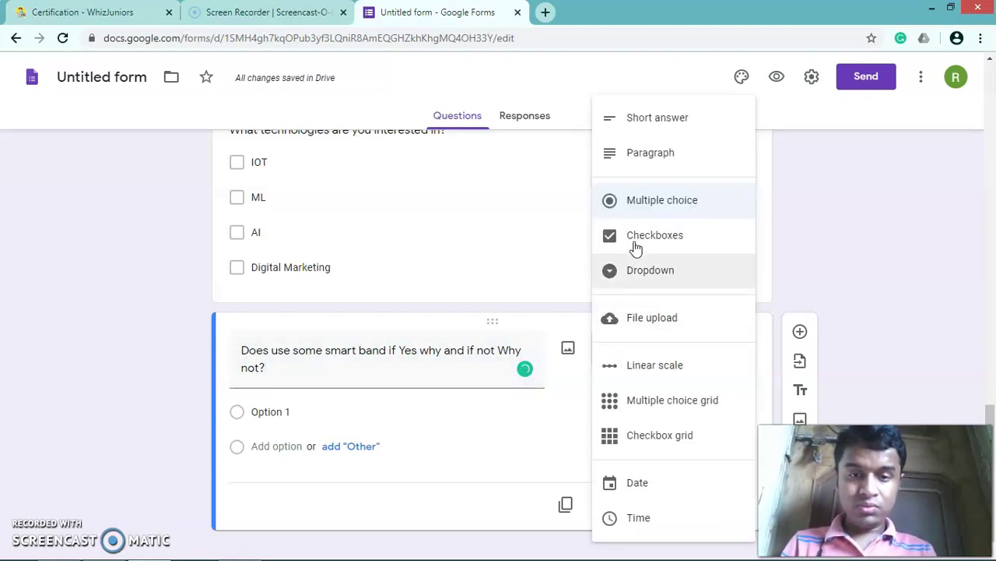
left_click(658, 123)
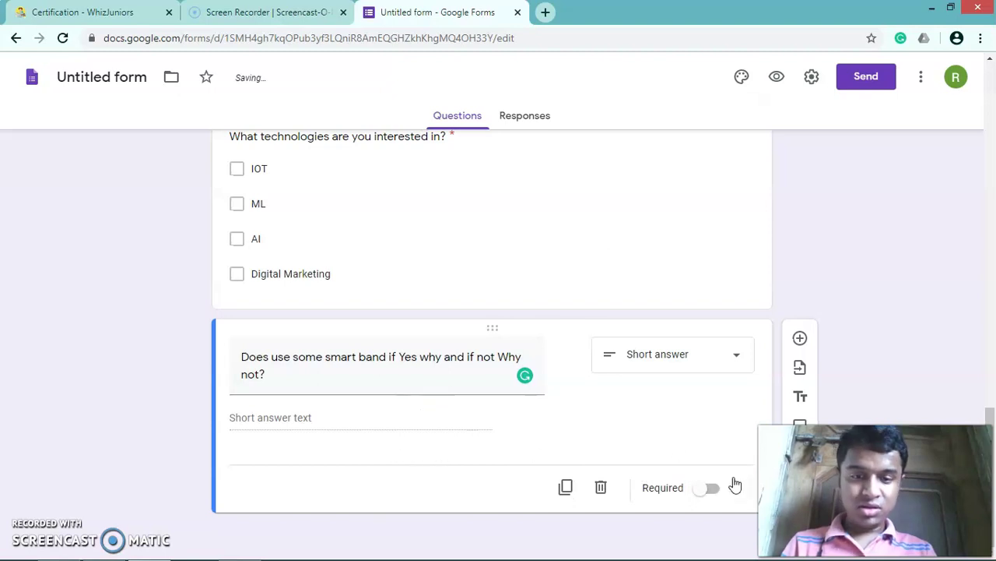
left_click(716, 489)
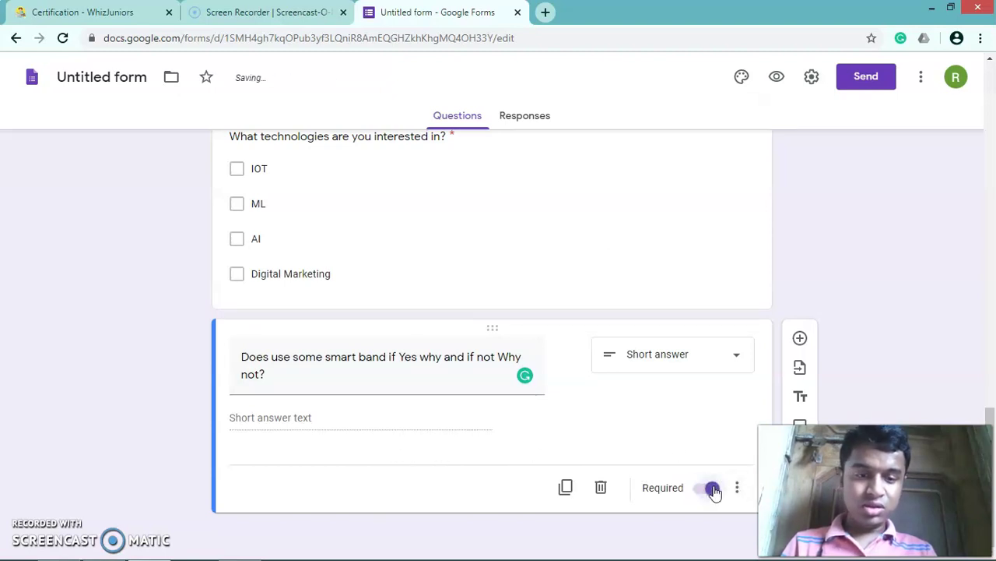
scroll(716, 492, "up", 5)
scroll(716, 492, "up", 6)
scroll(716, 492, "up", 6)
scroll(716, 492, "up", 3)
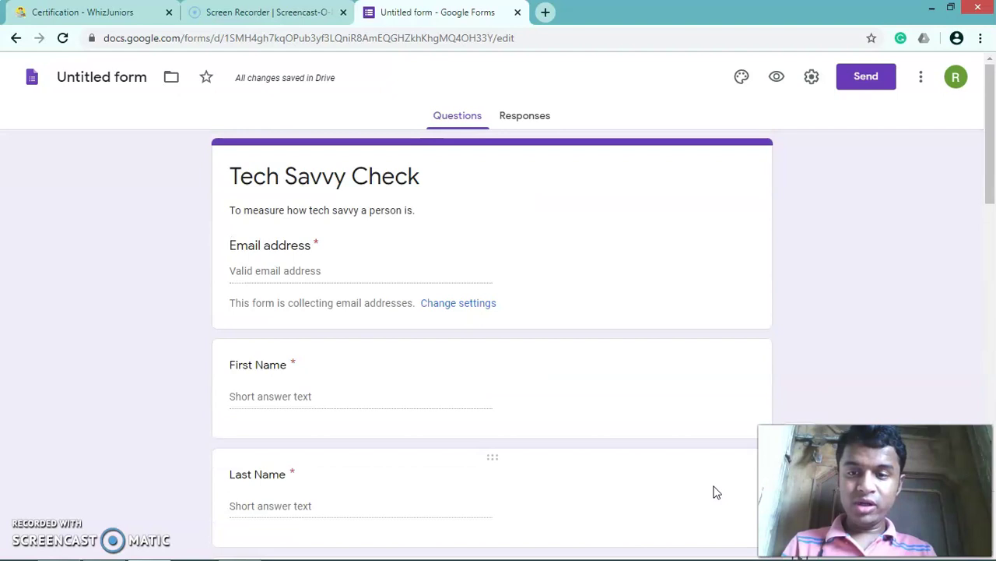
Select the Tech Savvy Check title, then deselect it, leaving it unchanged.
left_click(769, 212)
left_click(724, 169)
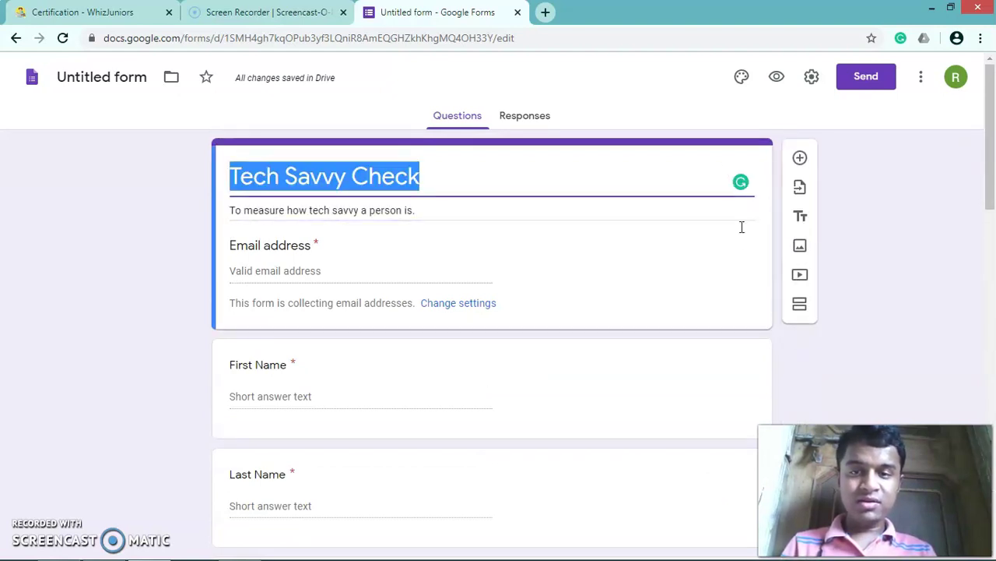
left_click(795, 382)
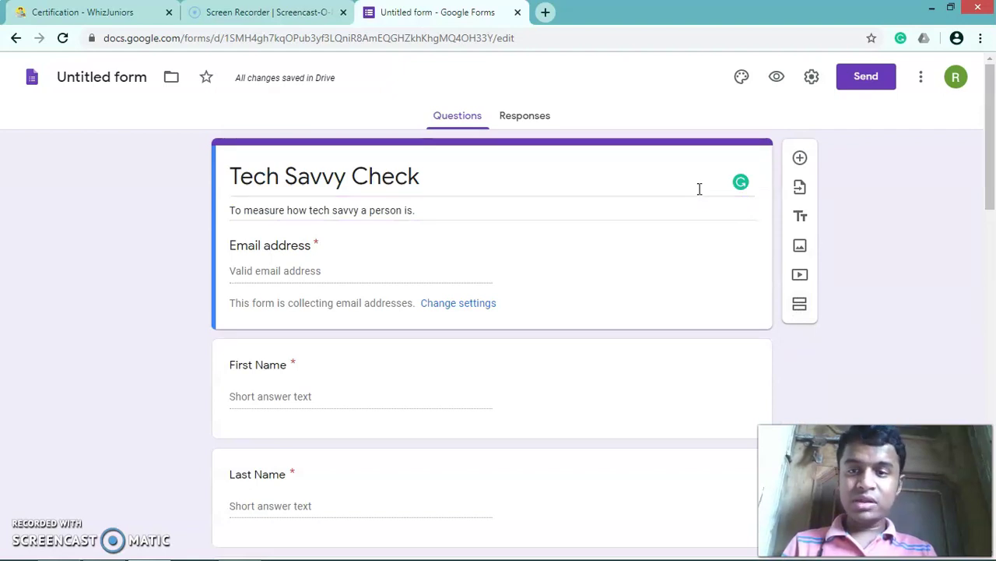
Switch the form's theme colour from purple to cyan in the theme options.
left_click(740, 77)
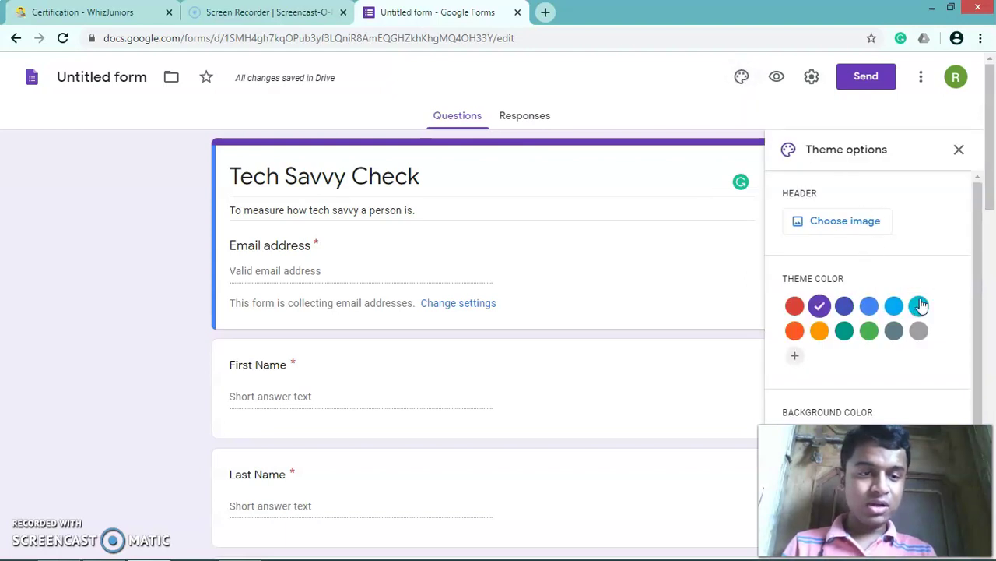
left_click(919, 305)
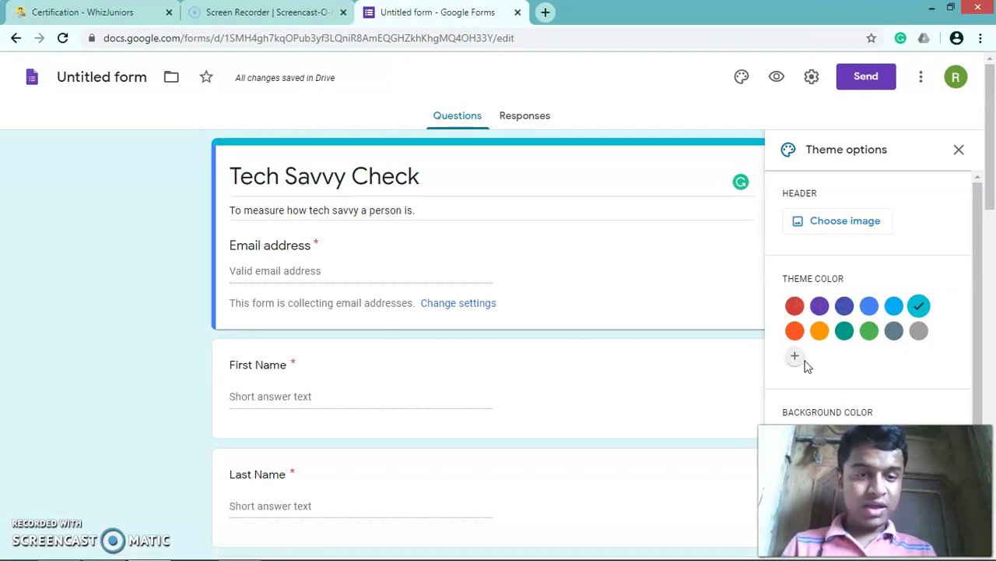
Browse the Party and Travel header galleries and pick the binoculars-on-map photo.
left_click(835, 221)
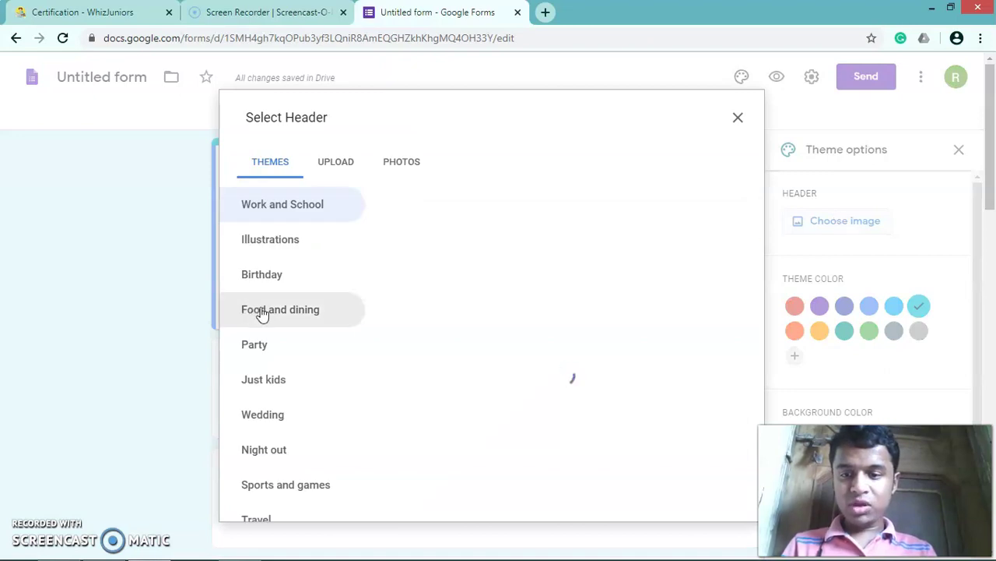
scroll(262, 313, "down", 2)
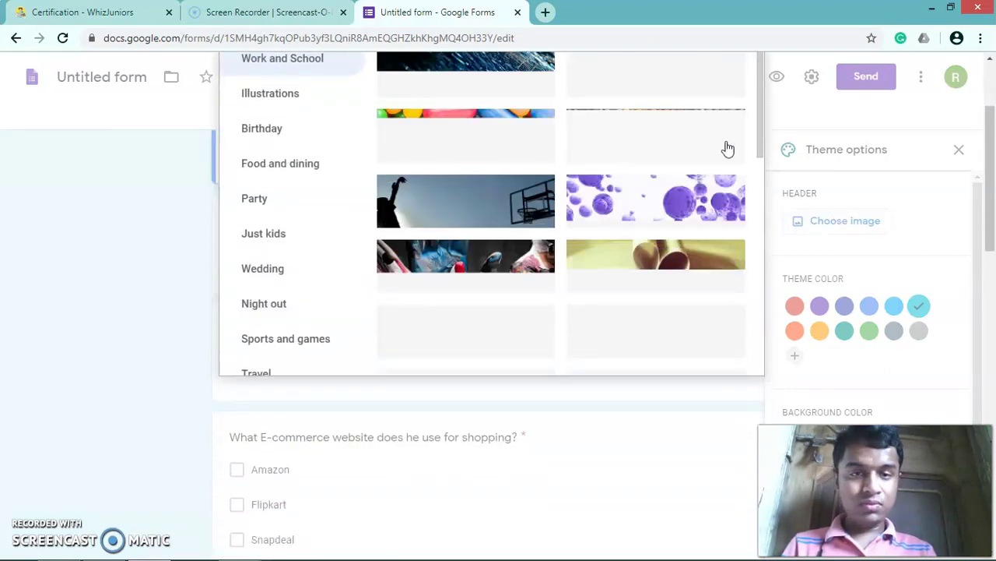
scroll(761, 175, "down", 1)
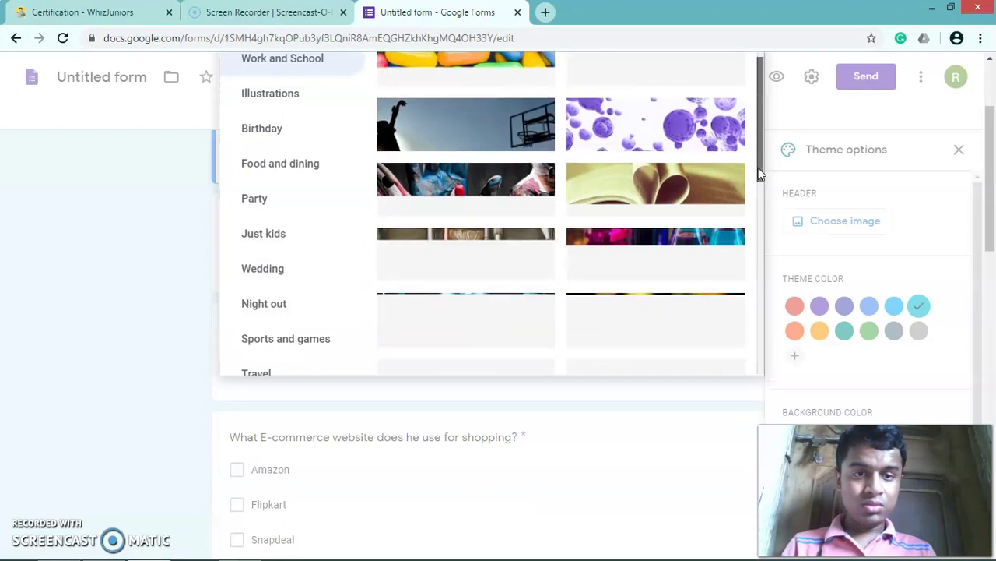
scroll(322, 229, "up", 2)
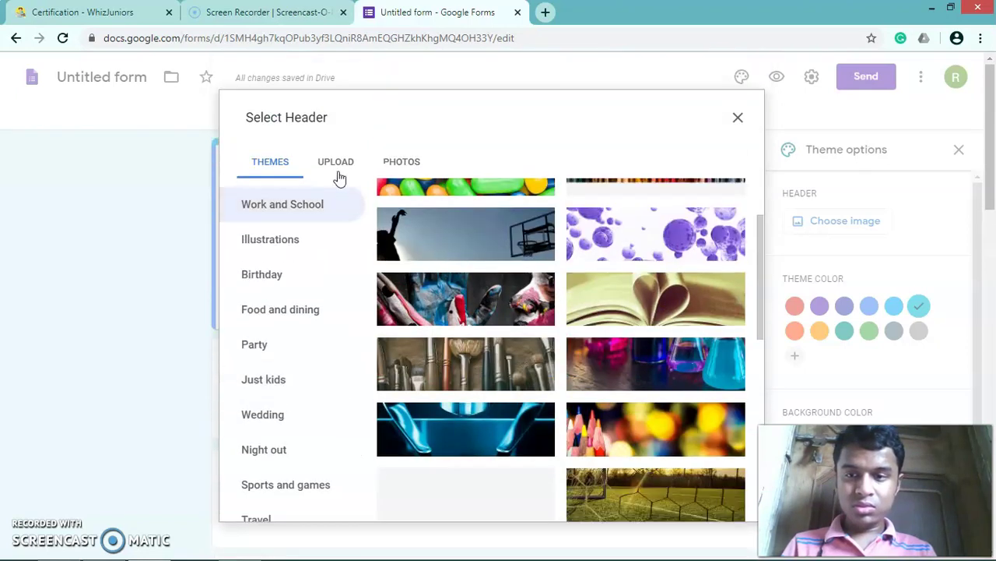
scroll(322, 329, "down", 1)
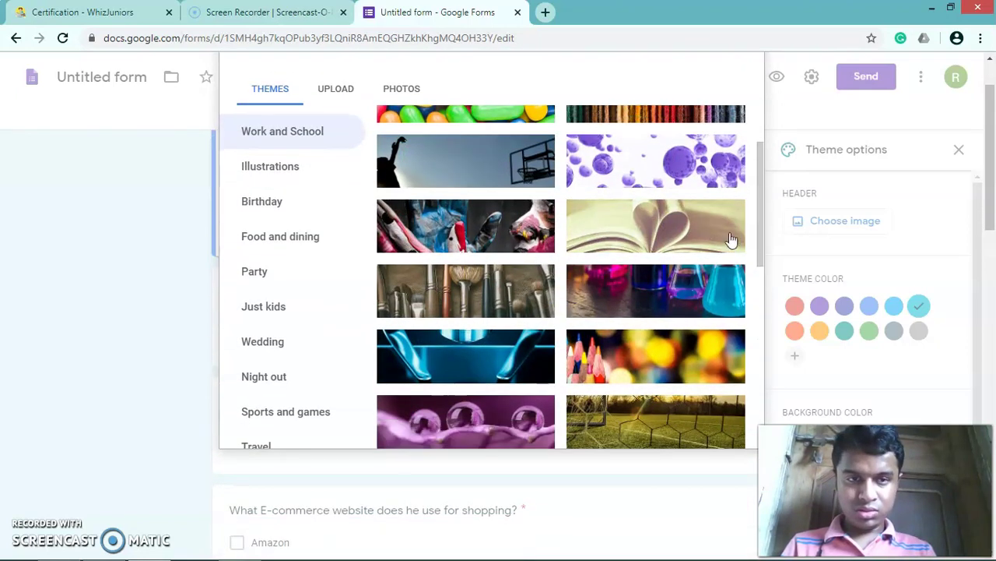
left_click_drag(762, 232, 745, 387)
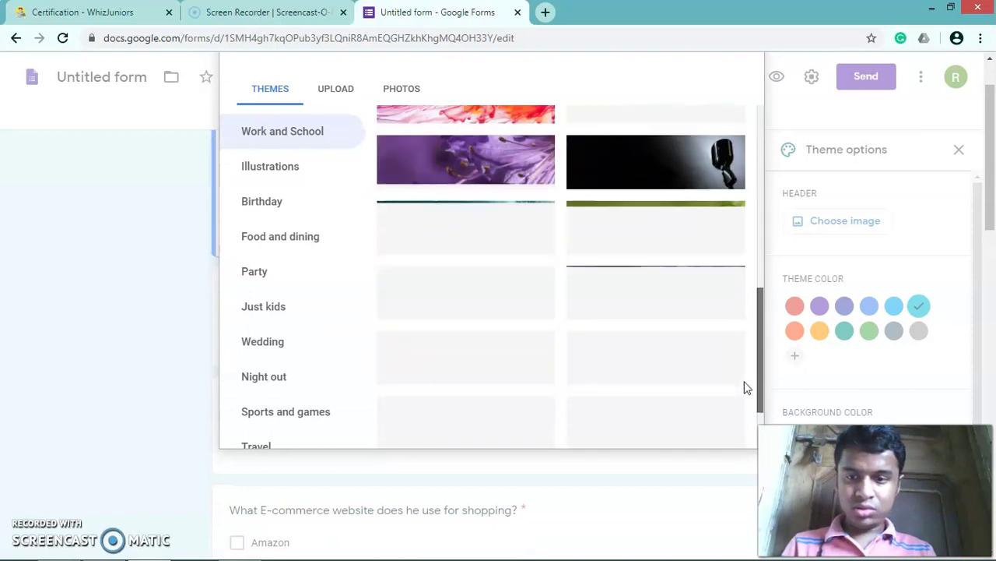
left_click(263, 285)
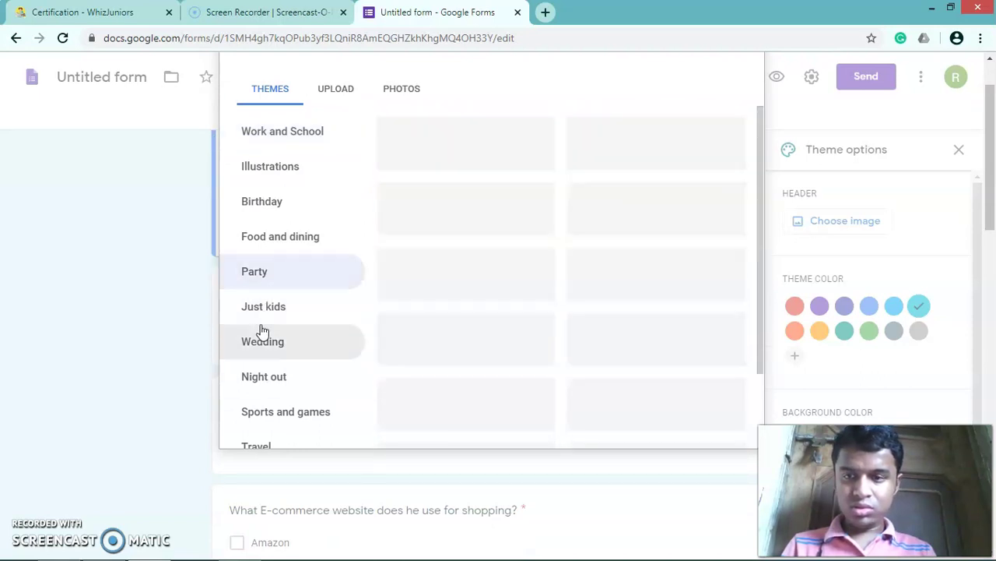
left_click(263, 438)
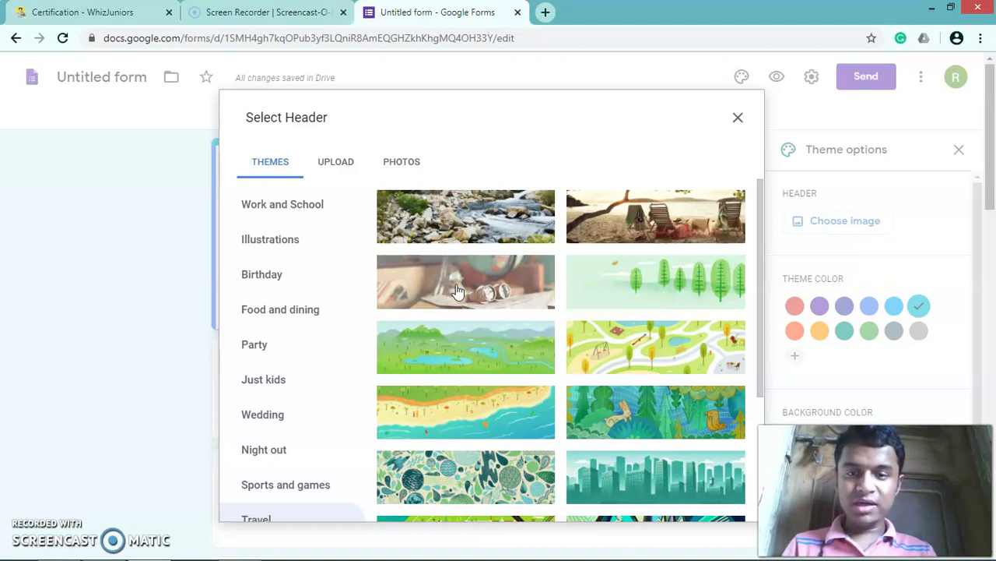
left_click(502, 300)
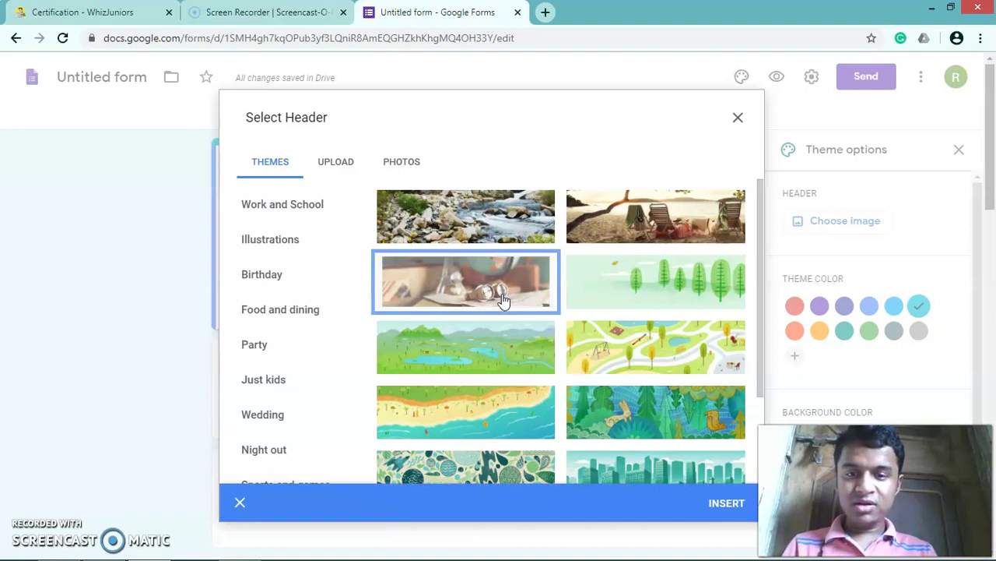
Insert the binoculars-on-map header with brown accents, close theme settings, and review the form.
left_click(728, 503)
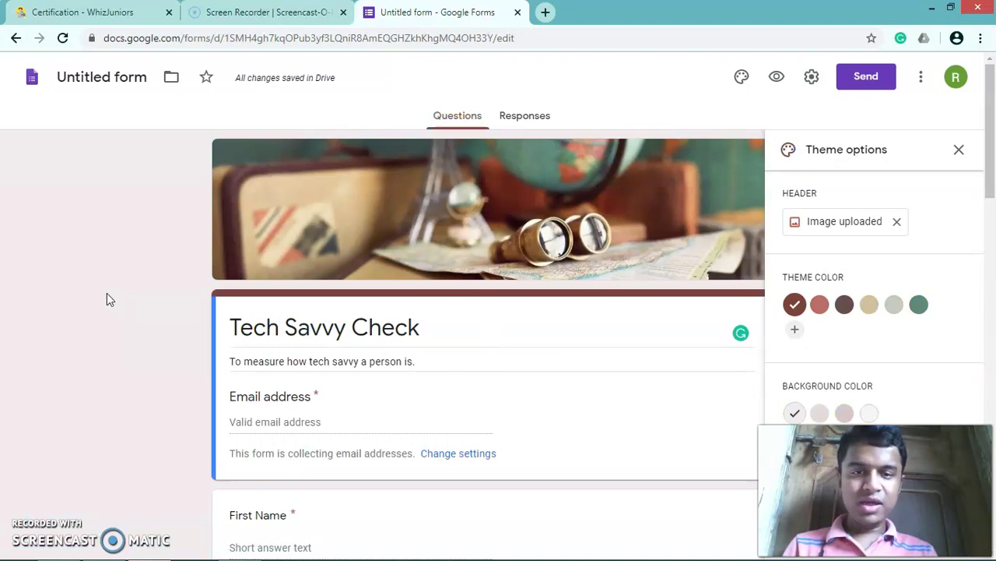
left_click(958, 150)
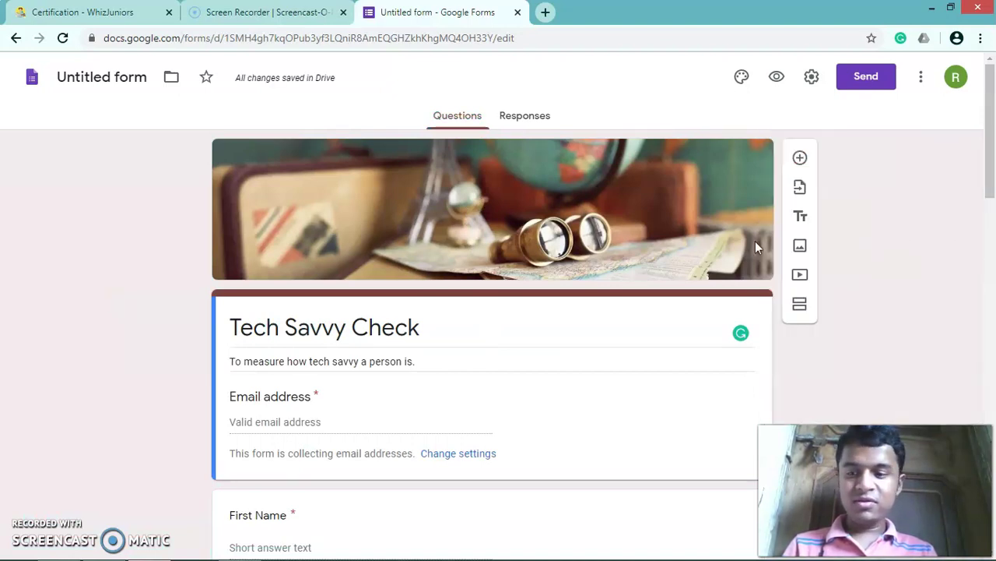
scroll(755, 243, "down", 3)
scroll(755, 247, "down", 3)
scroll(755, 248, "down", 5)
scroll(755, 247, "down", 5)
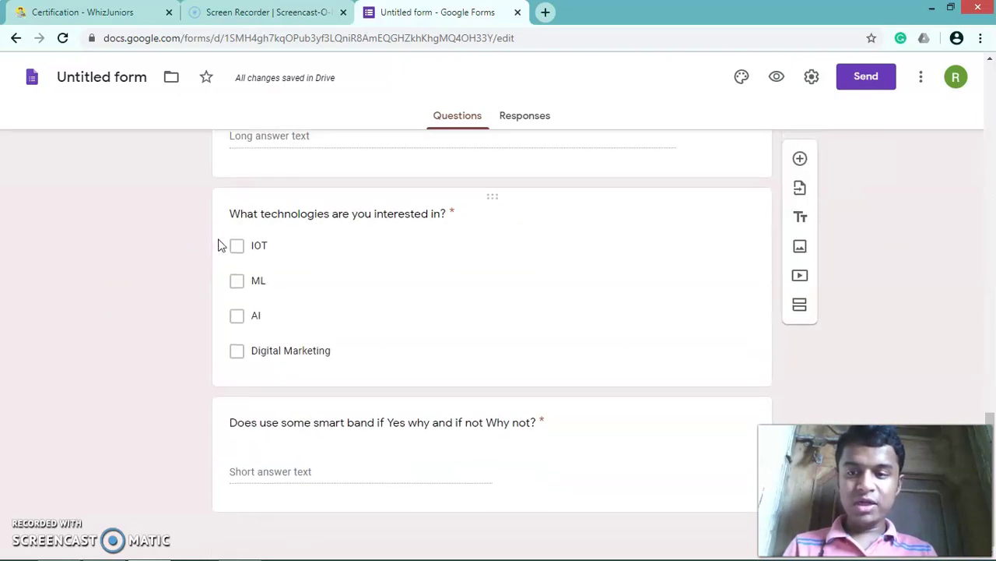
scroll(223, 251, "up", 3)
scroll(226, 261, "up", 1)
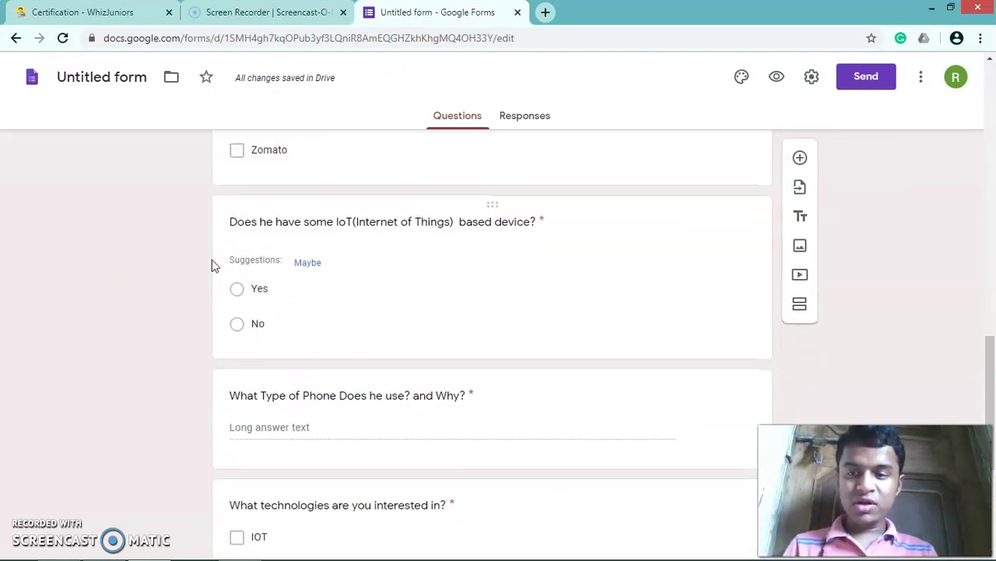
scroll(210, 267, "up", 3)
scroll(210, 267, "up", 2)
scroll(217, 268, "up", 2)
scroll(218, 268, "up", 3)
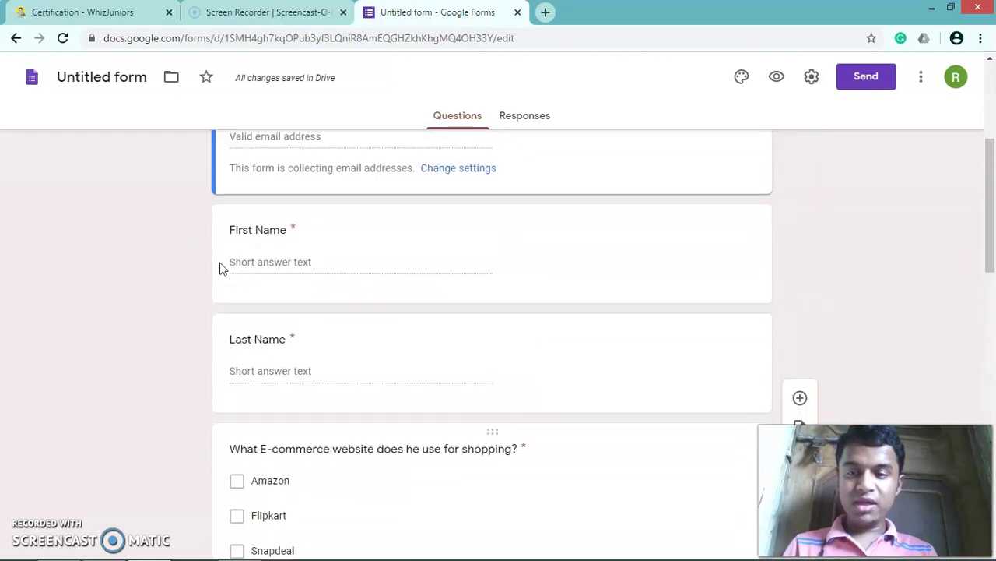
scroll(222, 265, "up", 1)
scroll(223, 260, "up", 2)
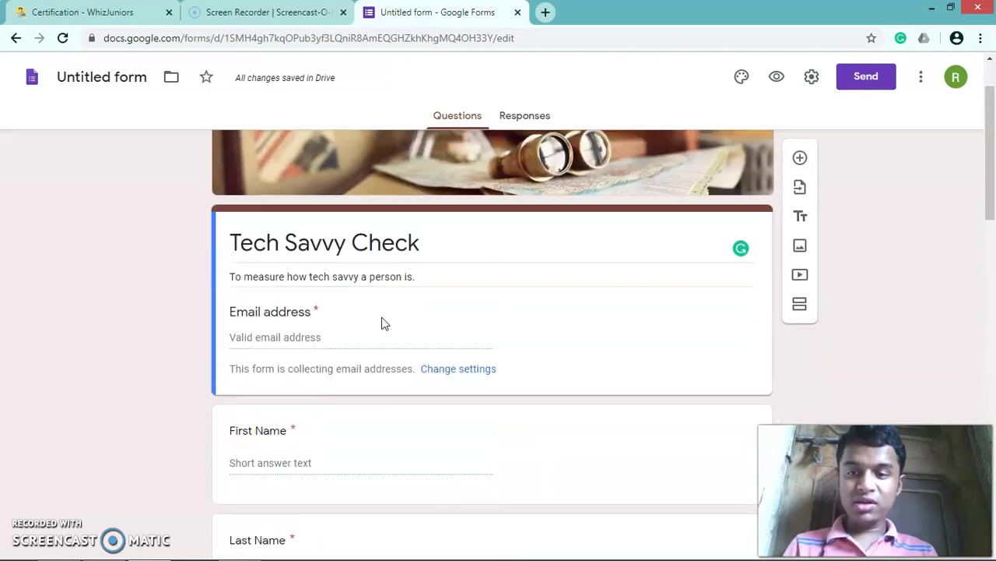
scroll(427, 345, "up", 1)
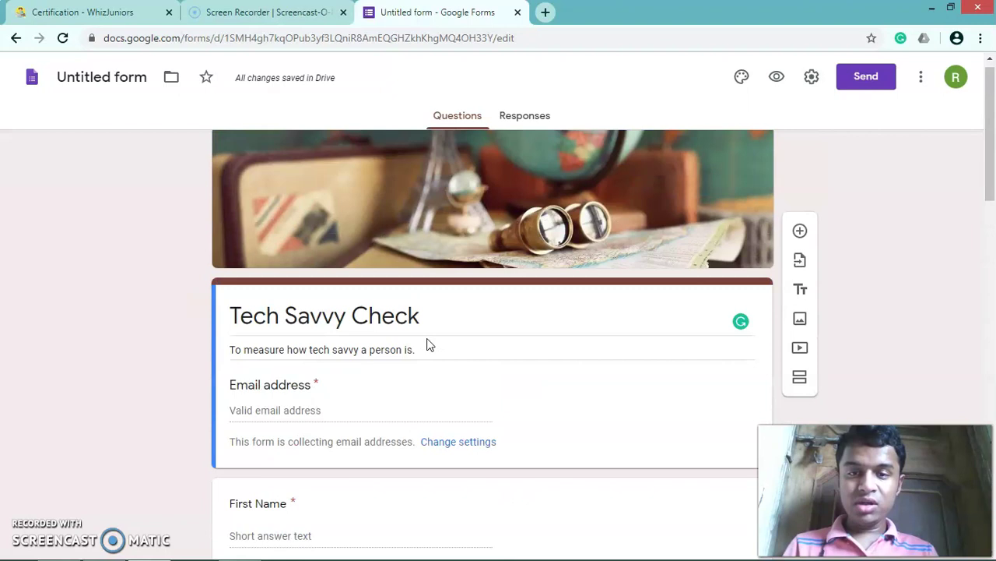
Open a live preview of the form and answer Yes to the IoT device question.
left_click(776, 76)
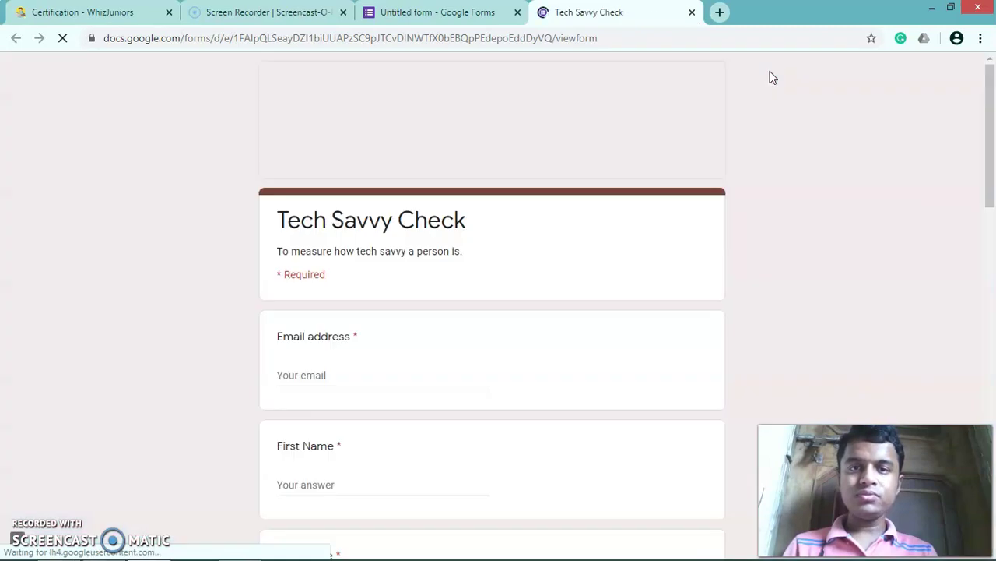
scroll(772, 77, "down", 1)
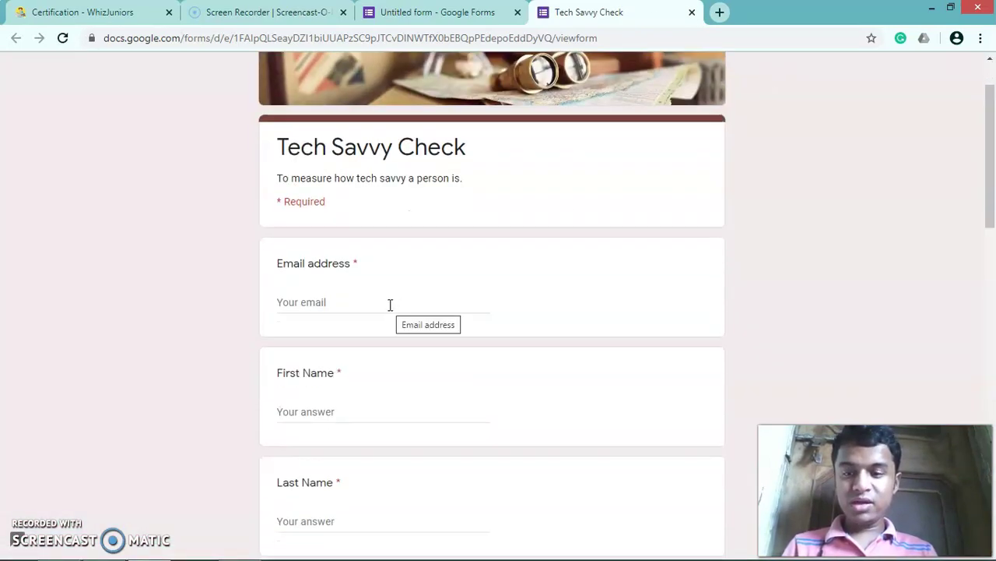
scroll(390, 305, "down", 3)
scroll(392, 305, "down", 2)
scroll(393, 305, "down", 3)
scroll(394, 304, "down", 3)
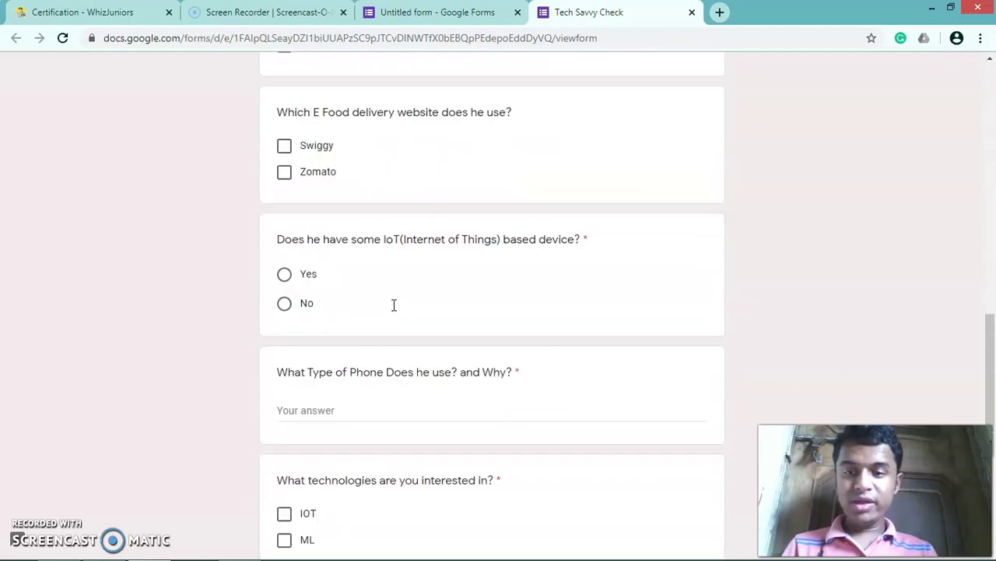
scroll(394, 305, "down", 1)
left_click(284, 212)
scroll(284, 213, "up", 1)
scroll(284, 214, "up", 1)
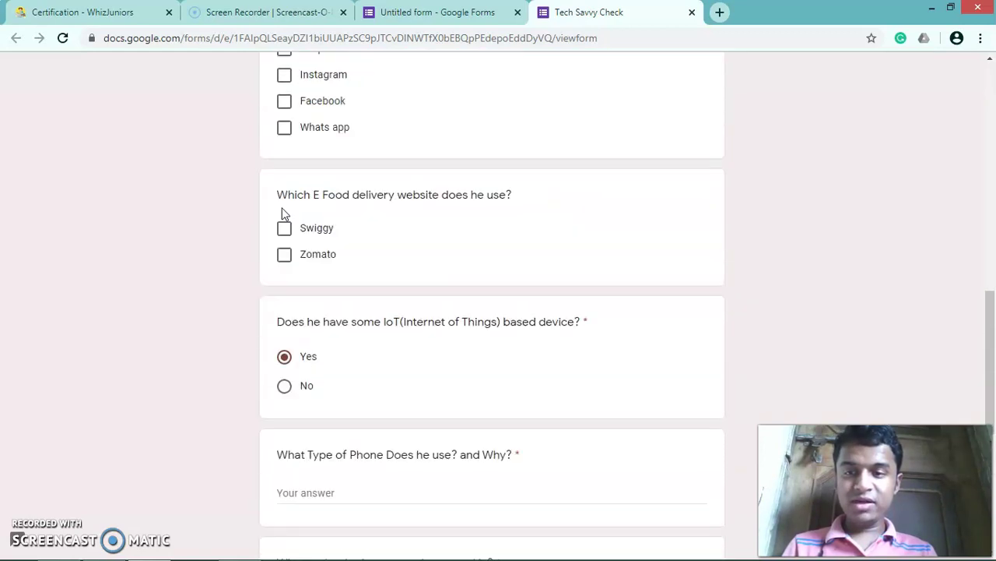
Tick test answers Swiggy, Instagram, Snapchat, Amazon, Snapdeal, IOT and AI.
left_click(284, 228)
scroll(285, 227, "up", 2)
left_click(284, 222)
left_click(285, 196)
scroll(285, 202, "up", 2)
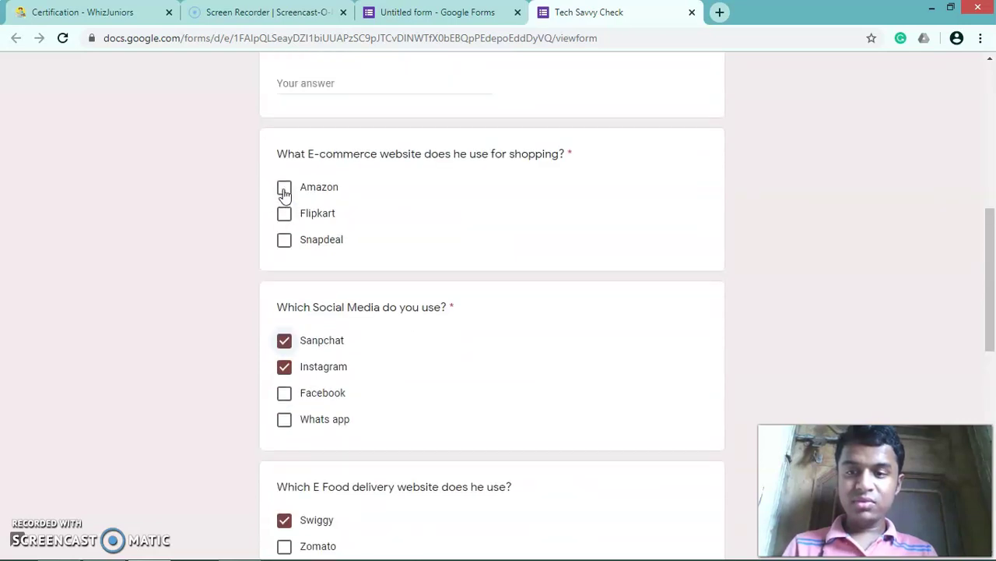
left_click(285, 192)
left_click(284, 241)
scroll(283, 243, "down", 4)
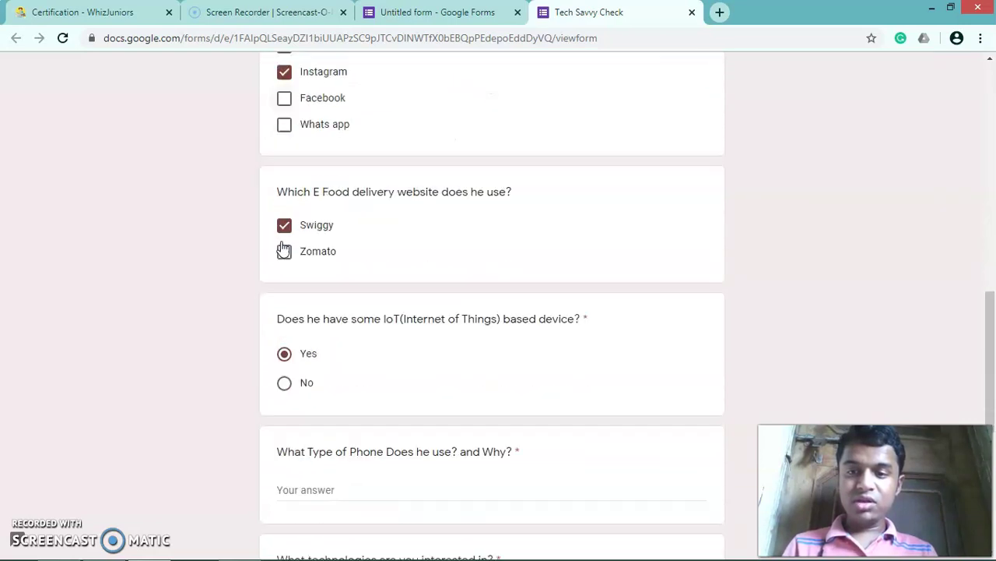
scroll(282, 243, "down", 3)
scroll(284, 249, "down", 2)
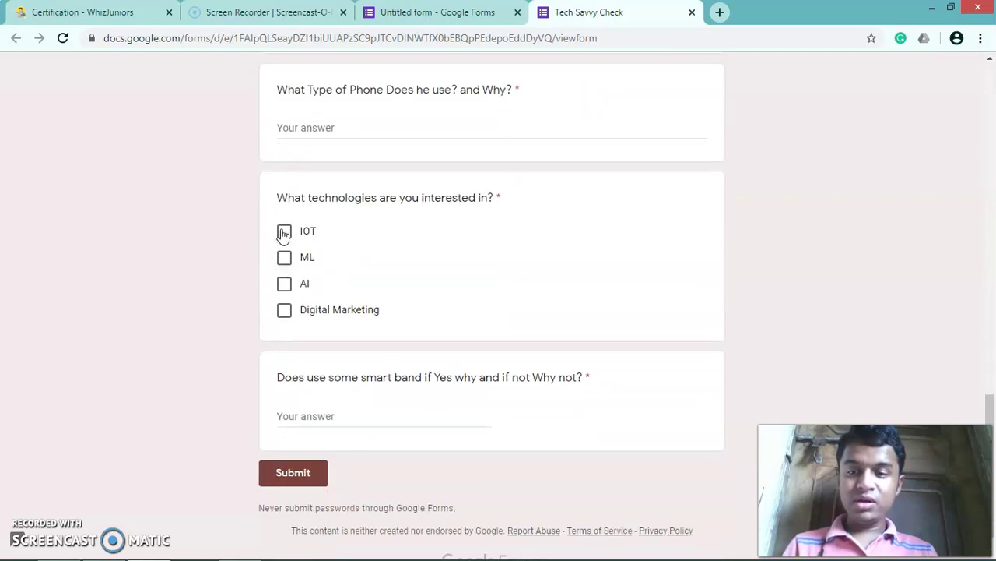
left_click(284, 233)
left_click(283, 285)
scroll(284, 301, "up", 3)
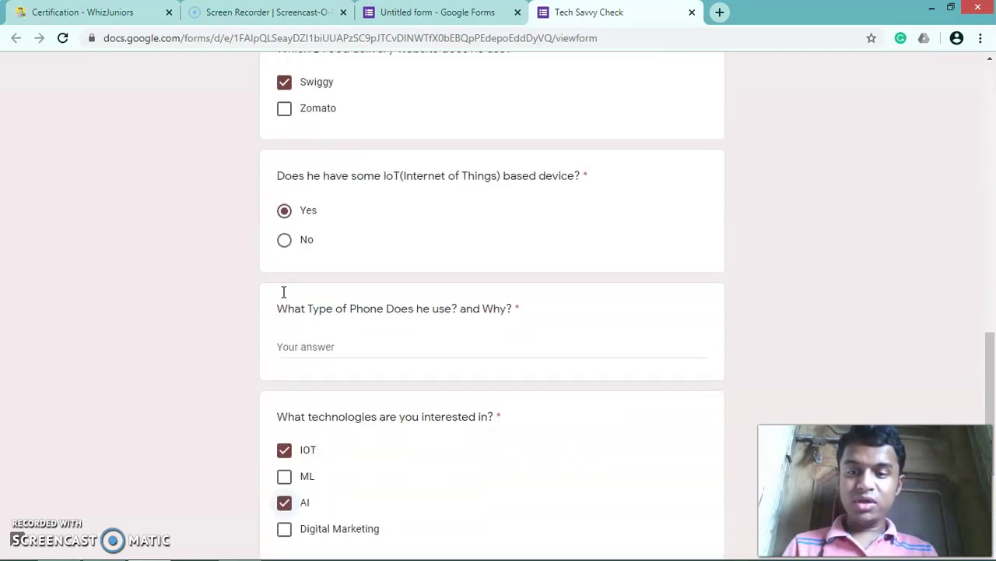
scroll(287, 288, "up", 3)
scroll(296, 272, "up", 6)
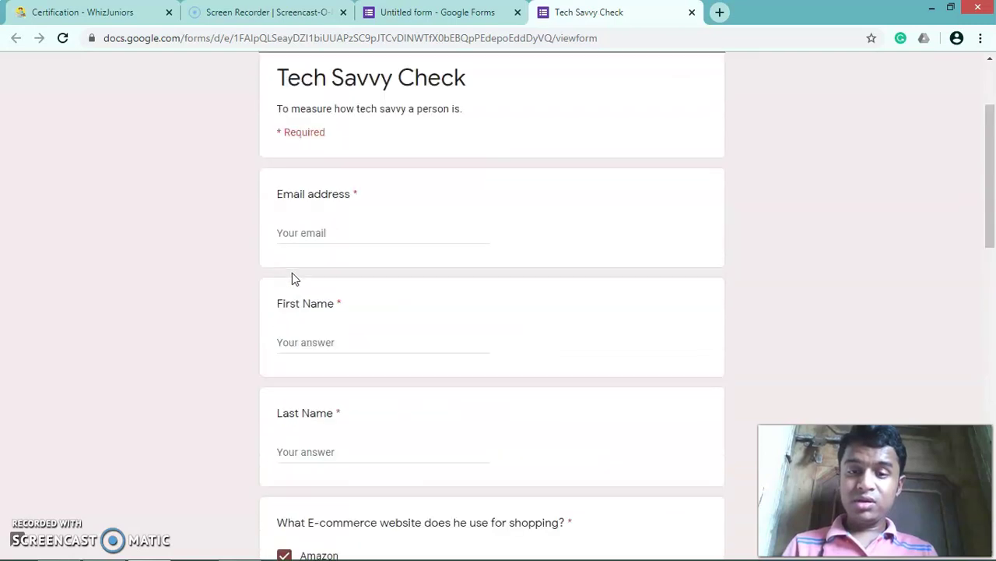
scroll(350, 242, "up", 2)
Back in the editor, view the Responses tab showing 0 responses and its options menu.
left_click(436, 12)
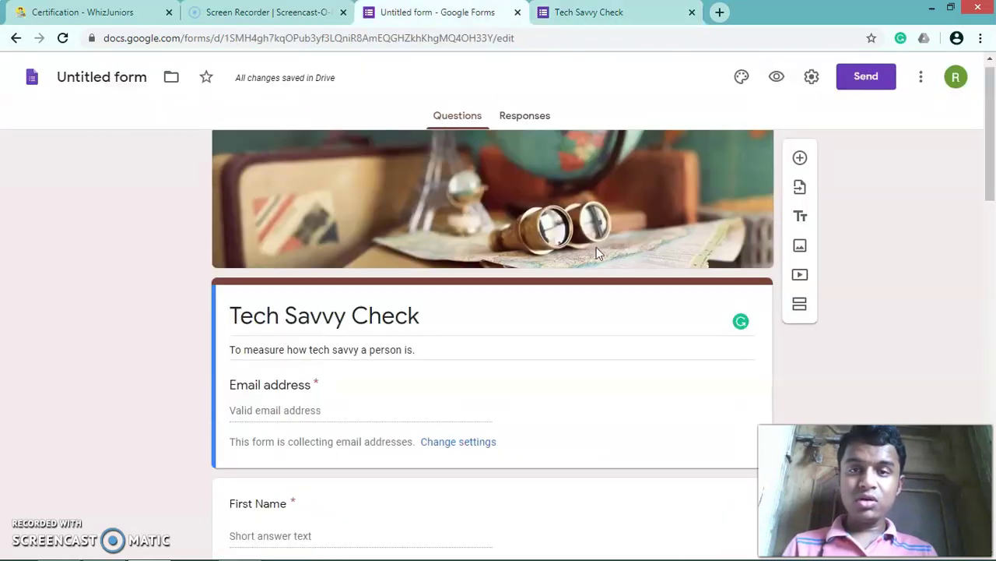
left_click(519, 117)
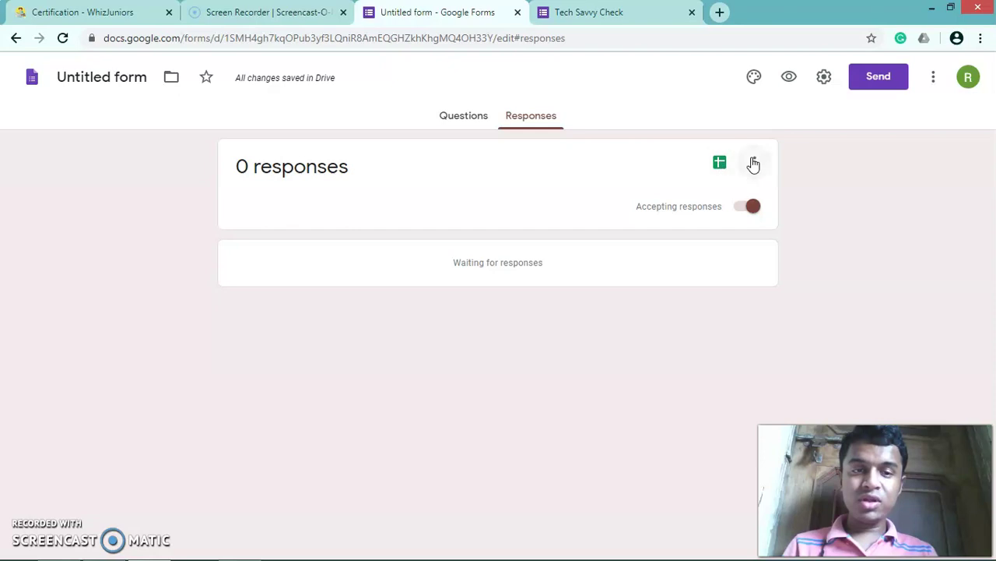
left_click(754, 164)
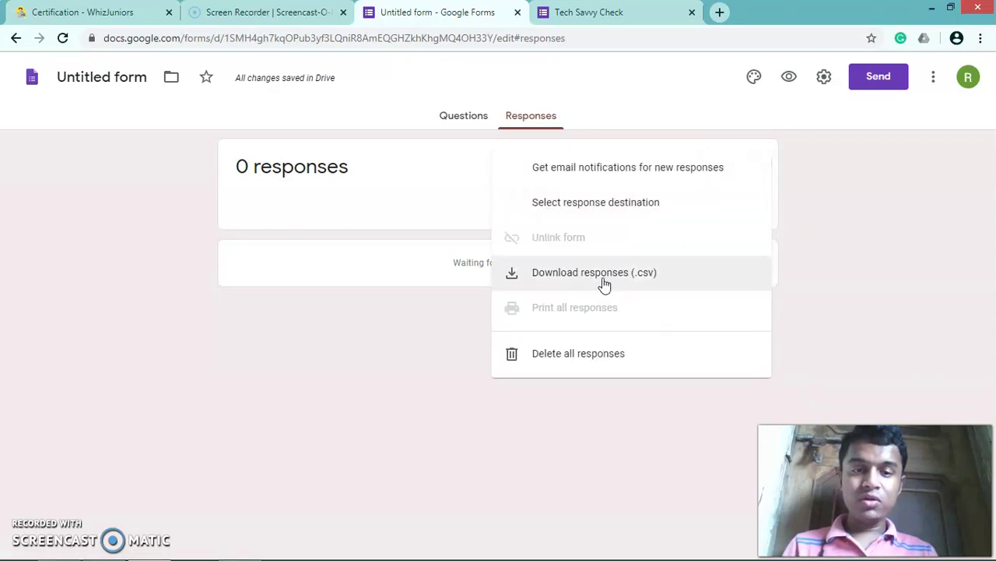
left_click(892, 271)
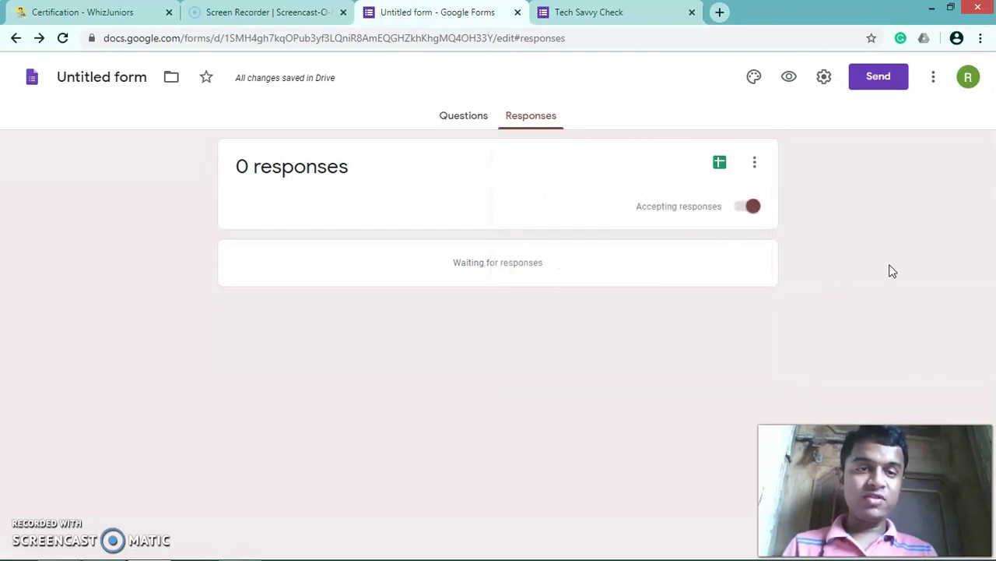
left_click(876, 81)
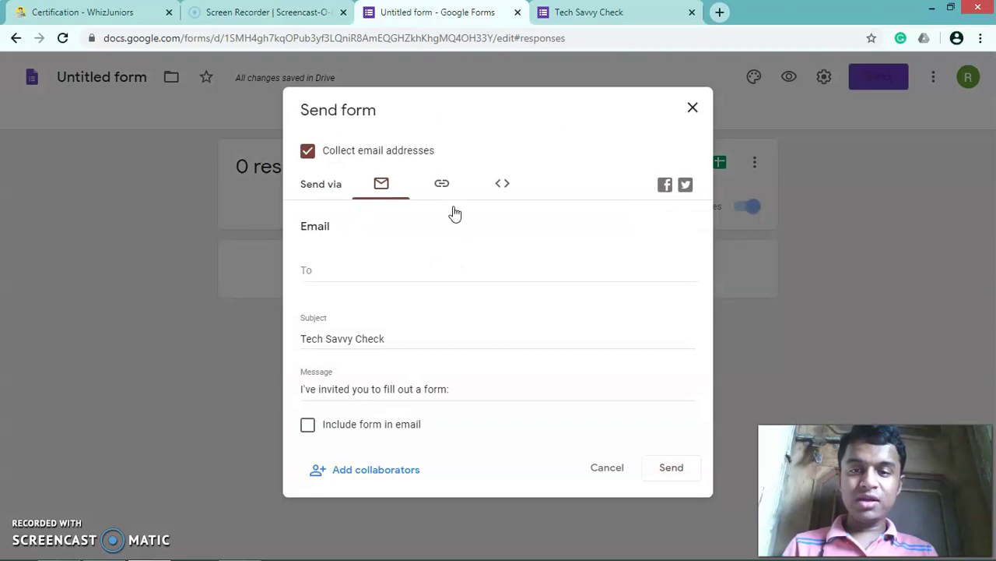
left_click(442, 185)
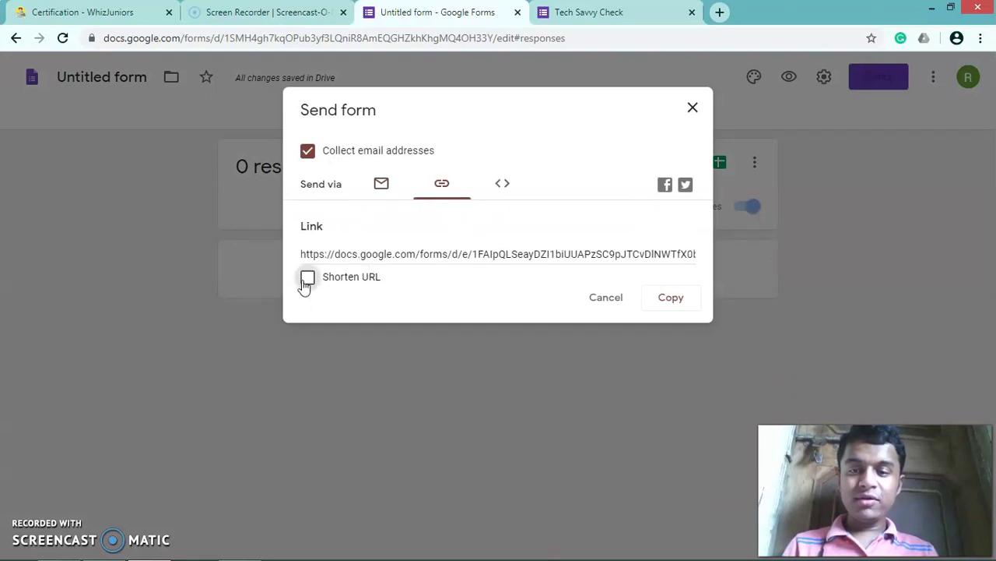
left_click(339, 280)
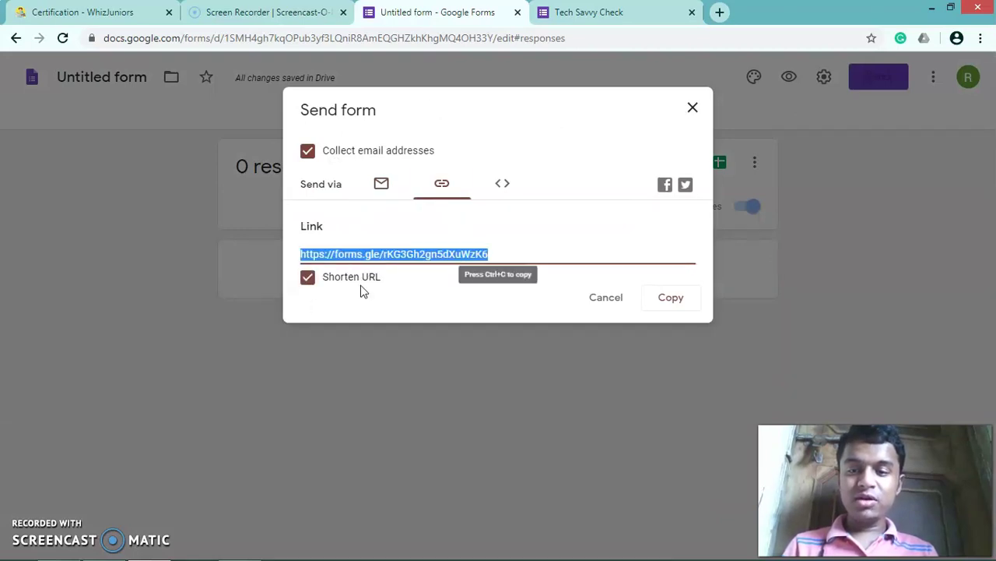
left_click(381, 186)
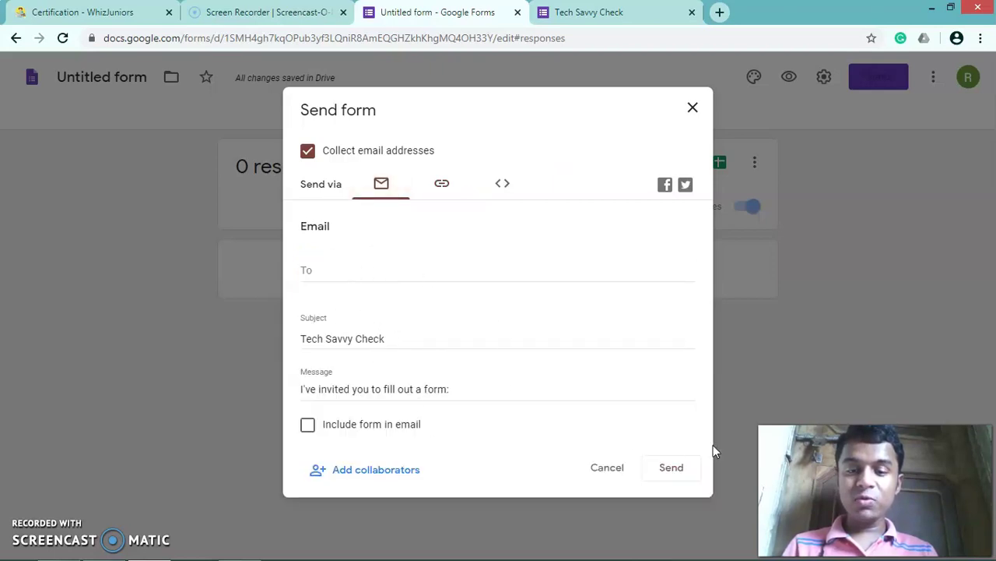
left_click(692, 110)
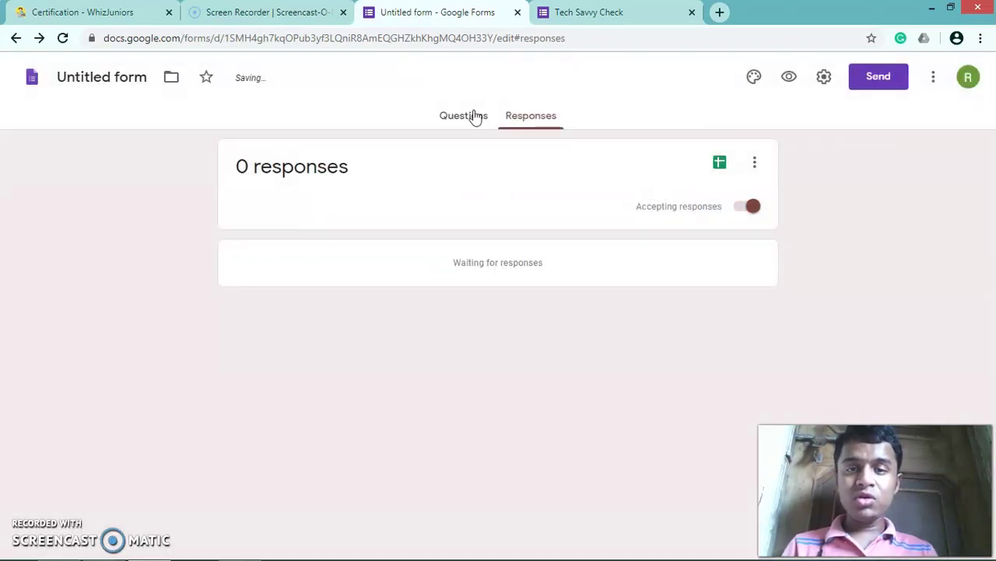
Switch to the Questions tab, then close the Tech Savvy Check preview tab.
left_click(475, 115)
scroll(436, 186, "down", 4)
scroll(437, 191, "up", 2)
scroll(436, 191, "down", 2)
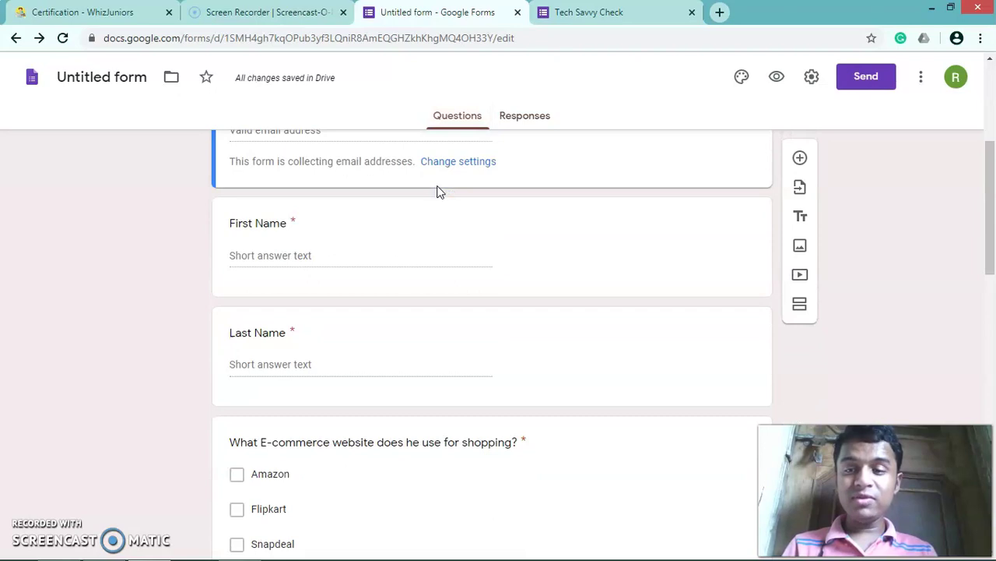
scroll(403, 153, "up", 2)
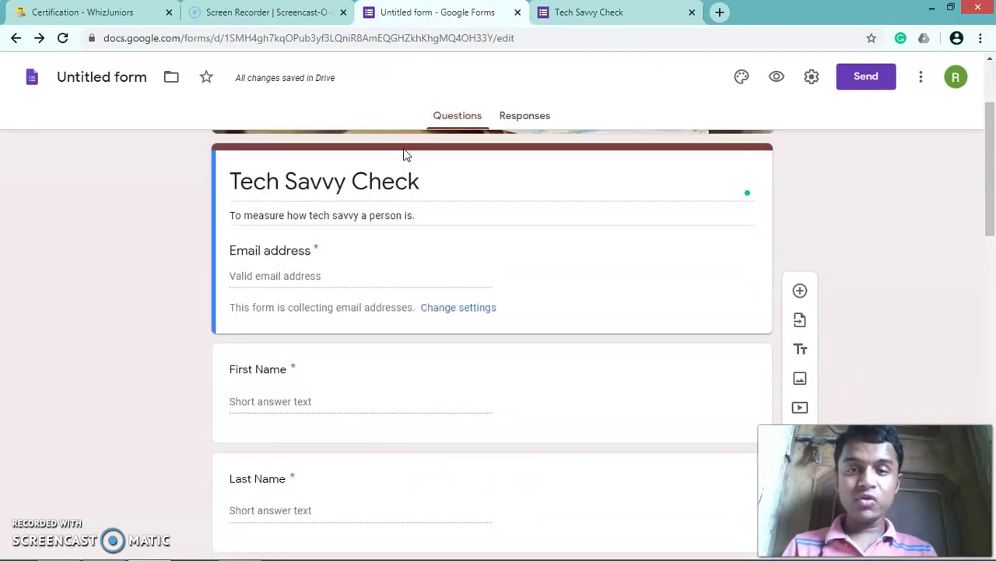
scroll(405, 152, "up", 2)
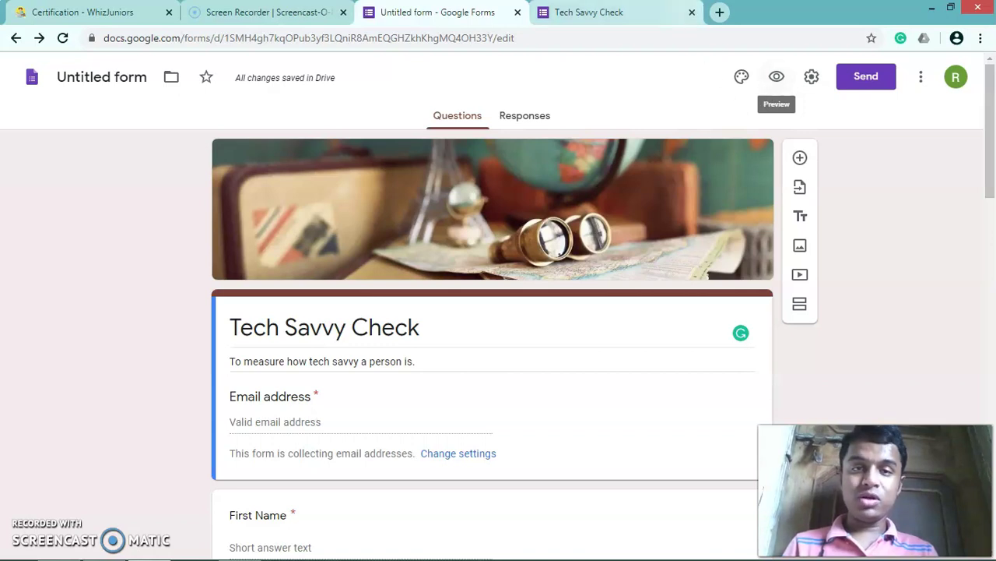
left_click(692, 11)
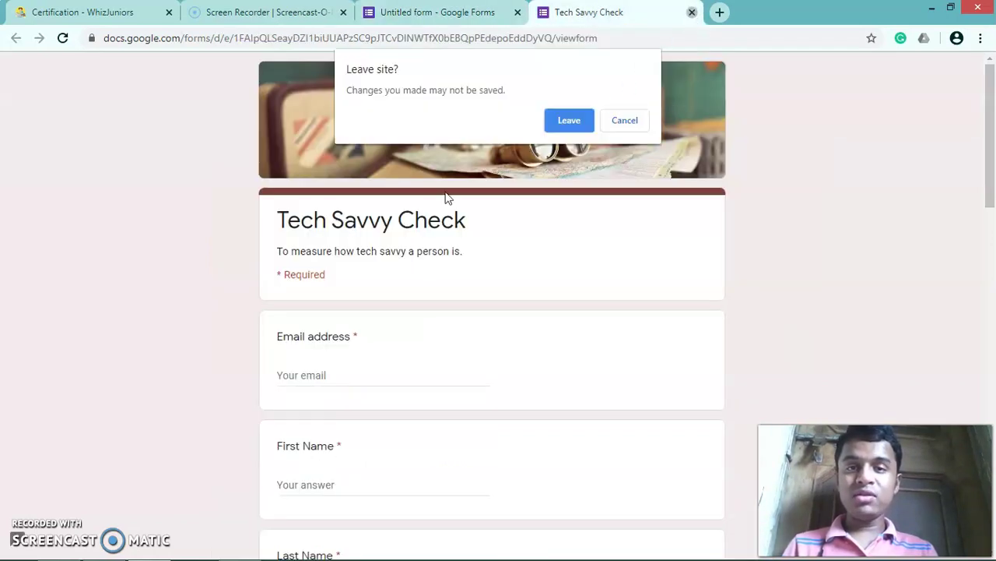